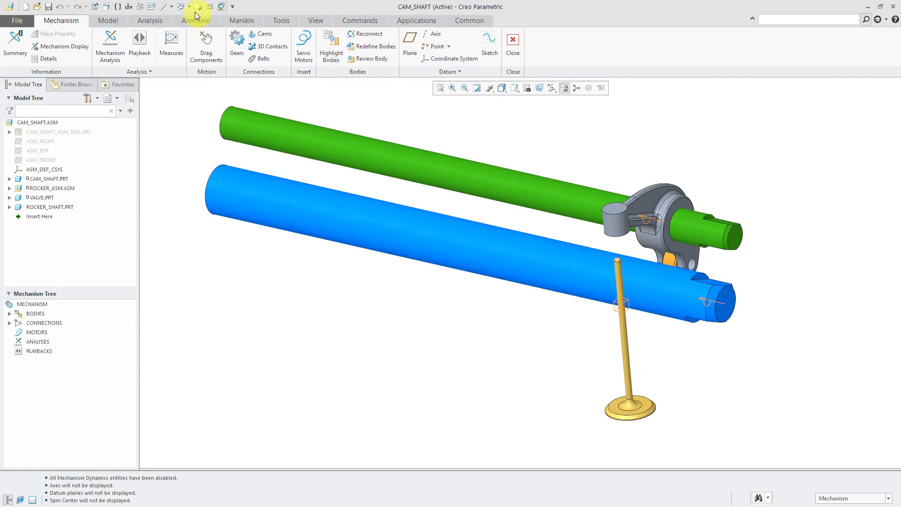
# - Switch to the CAM assembly window and turn on the display of datum axes and datum planes
pyautogui.click(181, 6)
pyautogui.click(198, 27)
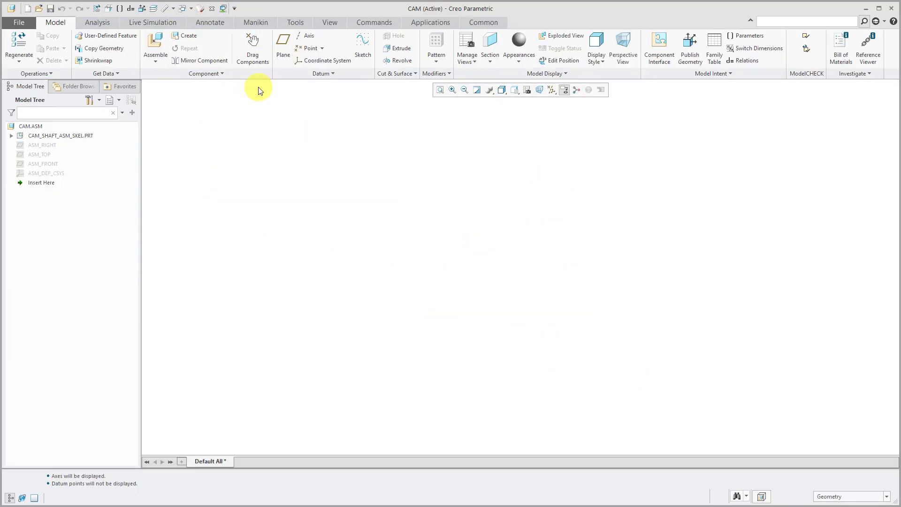
pyautogui.click(554, 93)
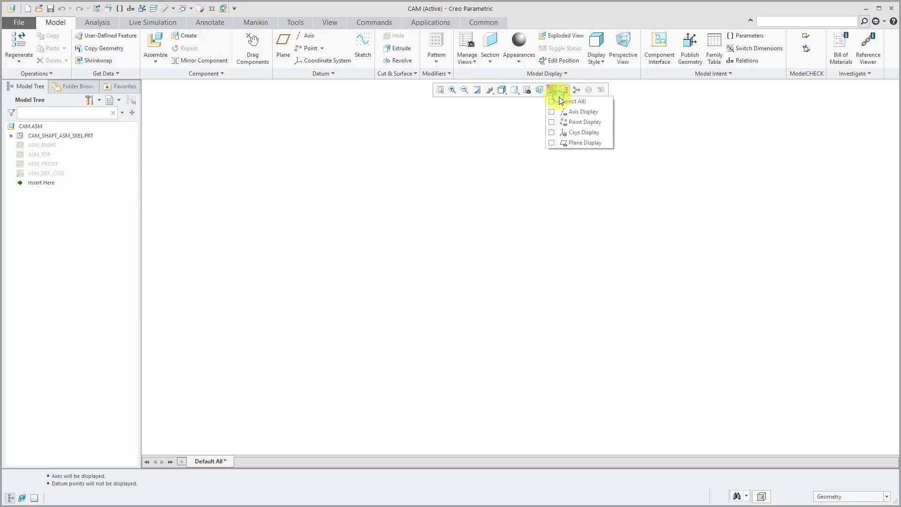
pyautogui.click(582, 111)
pyautogui.click(581, 144)
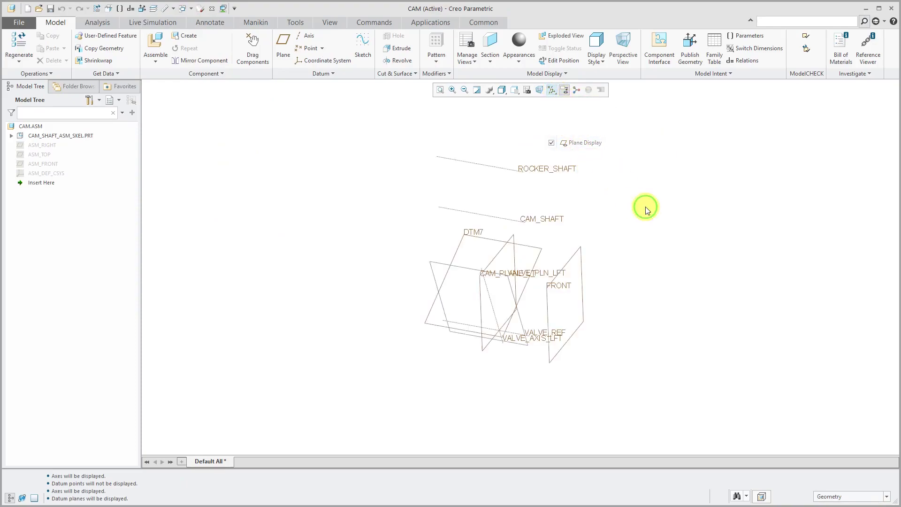
pyautogui.click(32, 126)
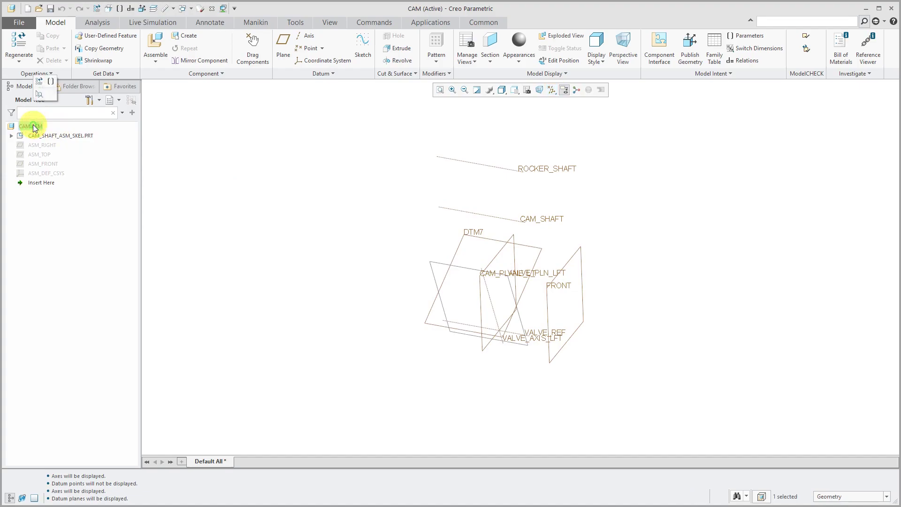
pyautogui.click(56, 136)
pyautogui.moveTo(384, 214)
pyautogui.mouseDown(button='middle')
pyautogui.moveTo(364, 218)
pyautogui.moveTo(379, 215)
pyautogui.mouseUp(button='middle')
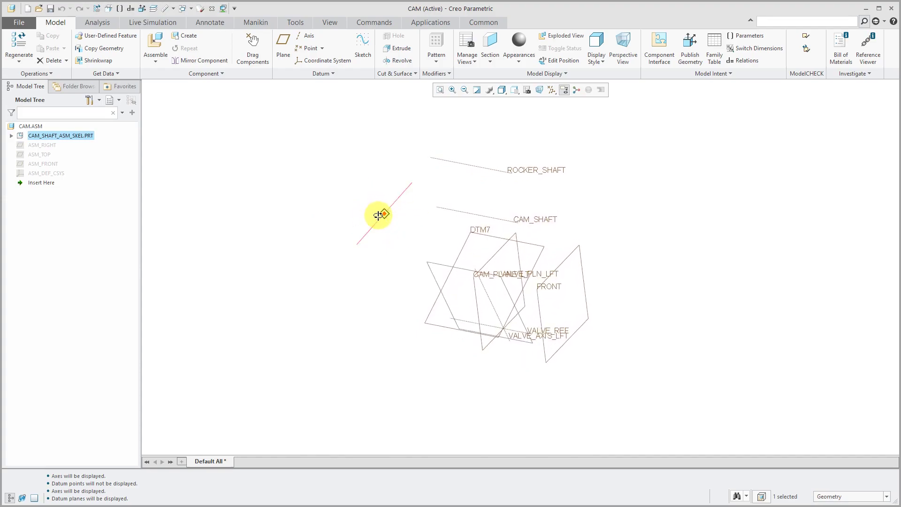
pyautogui.scroll(-1, 508, 227)
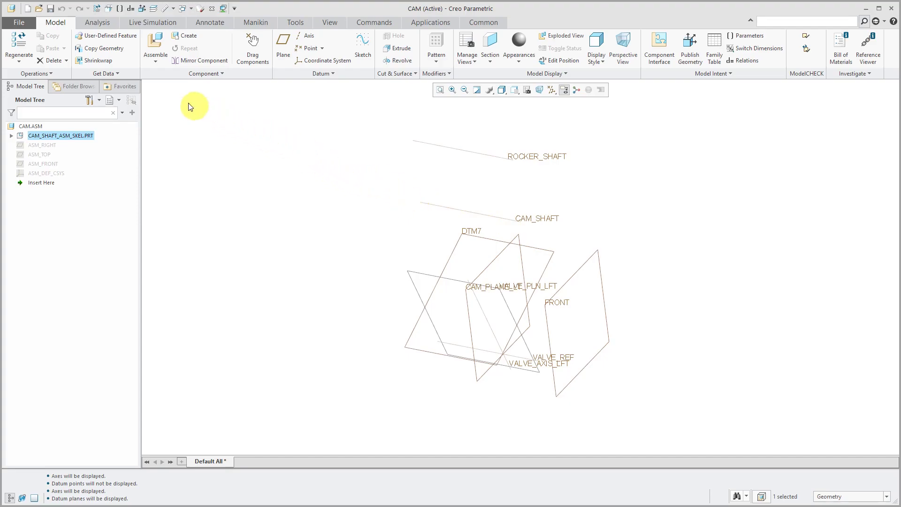
# - Bring cam_shaft.prt into the assembly as a new component and hide its separate component window
pyautogui.click(150, 44)
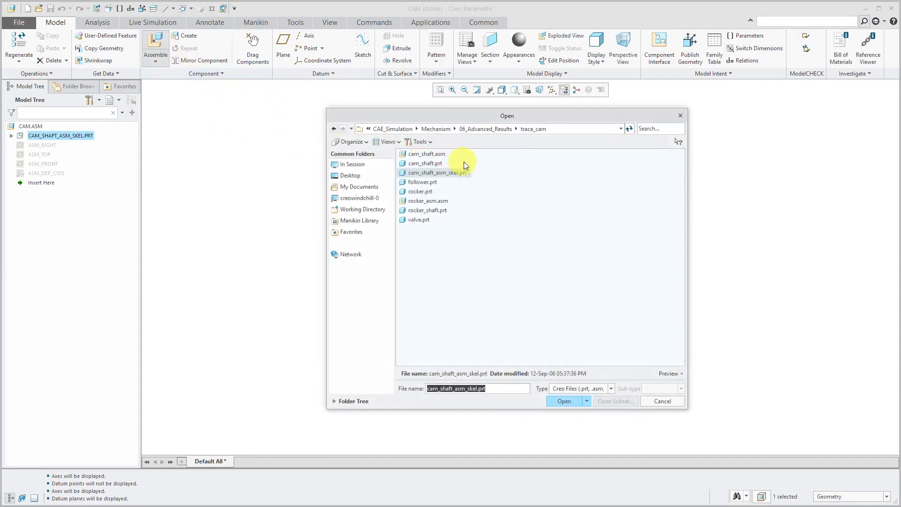
pyautogui.doubleClick(426, 164)
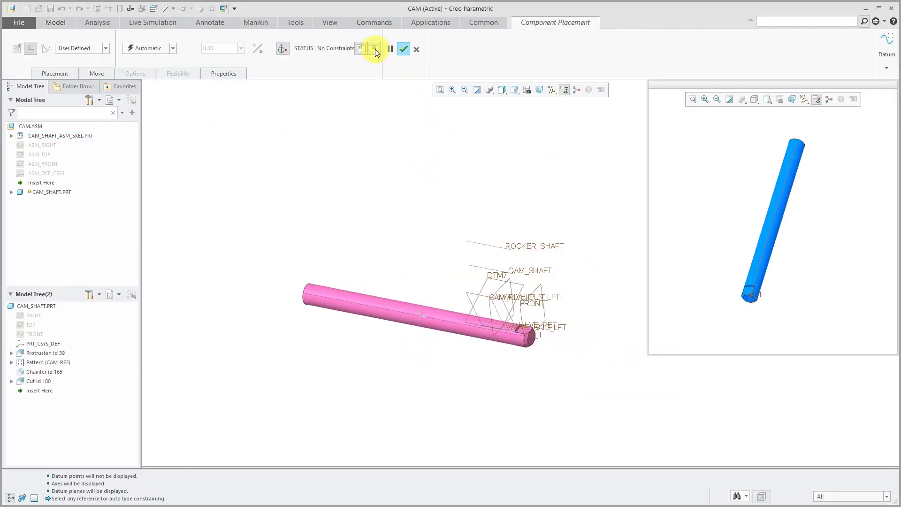
pyautogui.click(360, 48)
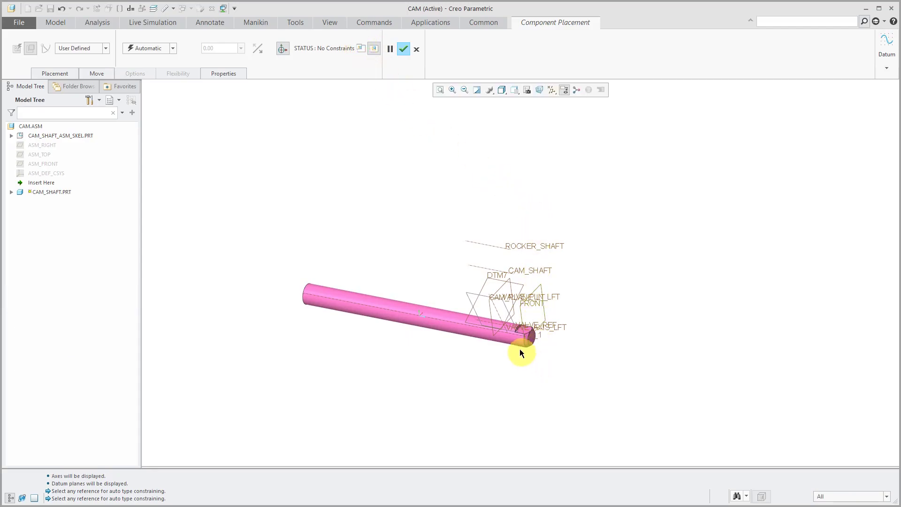
# - Give the cam shaft a Pin connection and align its centre axis with the skeleton's CAM_SHAFT axis
pyautogui.scroll(-3, 516, 346)
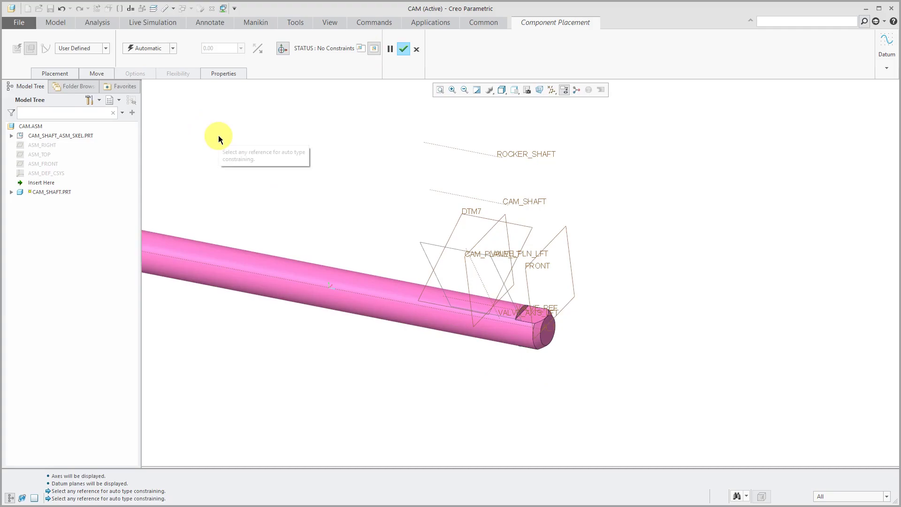
pyautogui.click(94, 48)
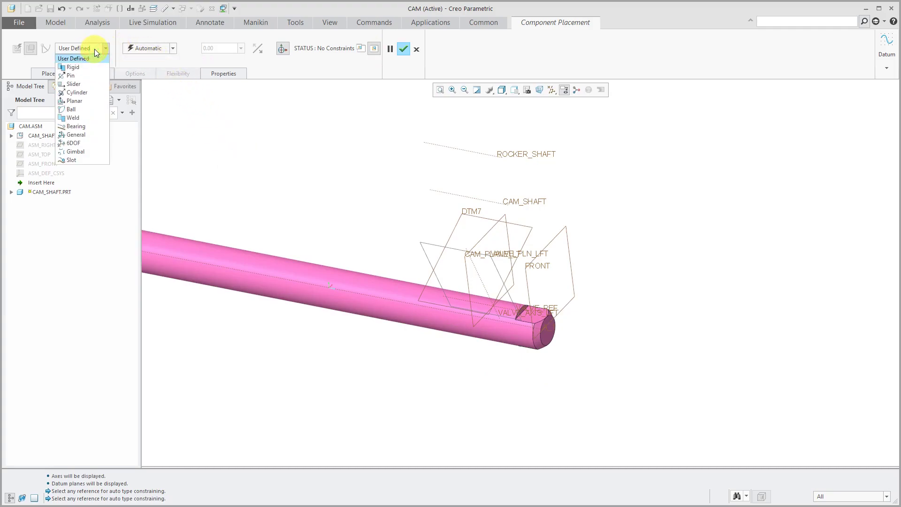
pyautogui.click(87, 77)
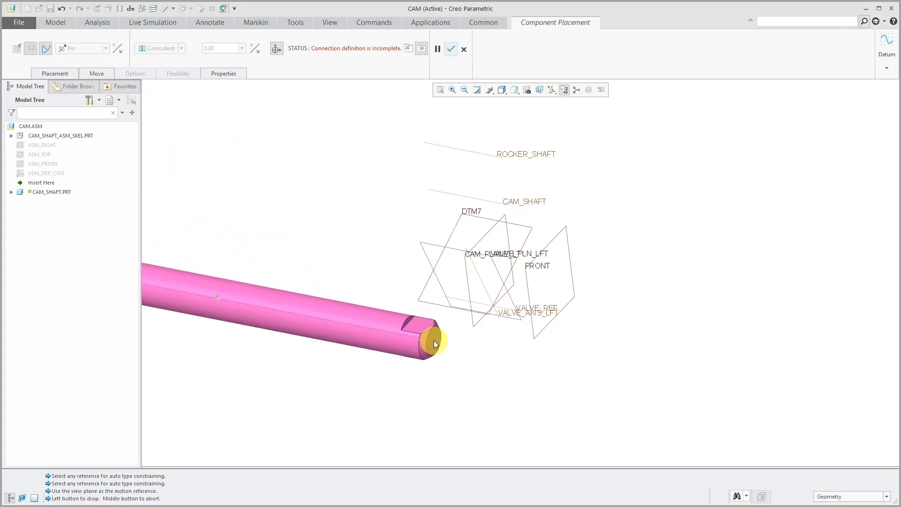
pyautogui.click(442, 356)
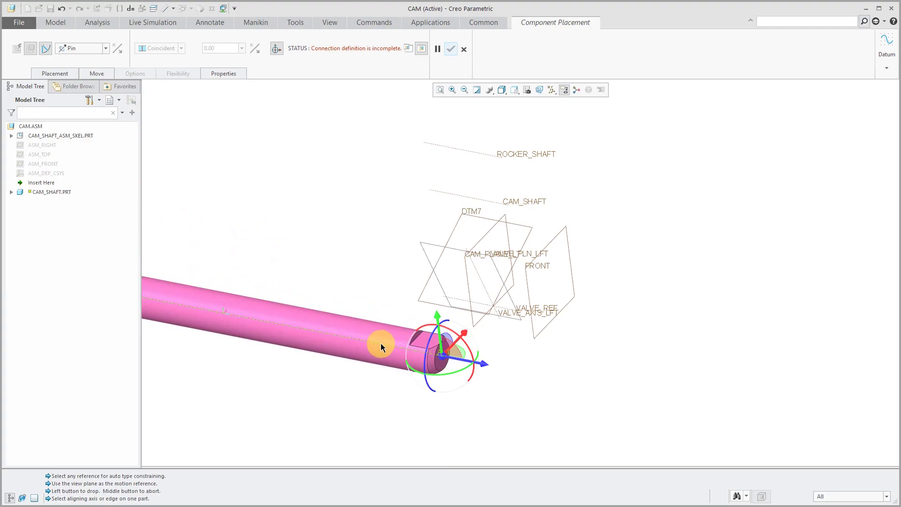
pyautogui.click(381, 343)
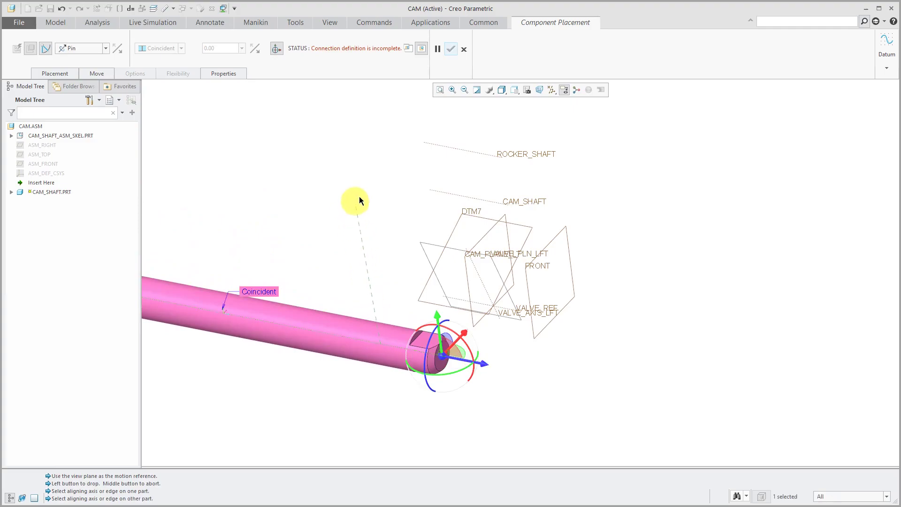
pyautogui.click(439, 192)
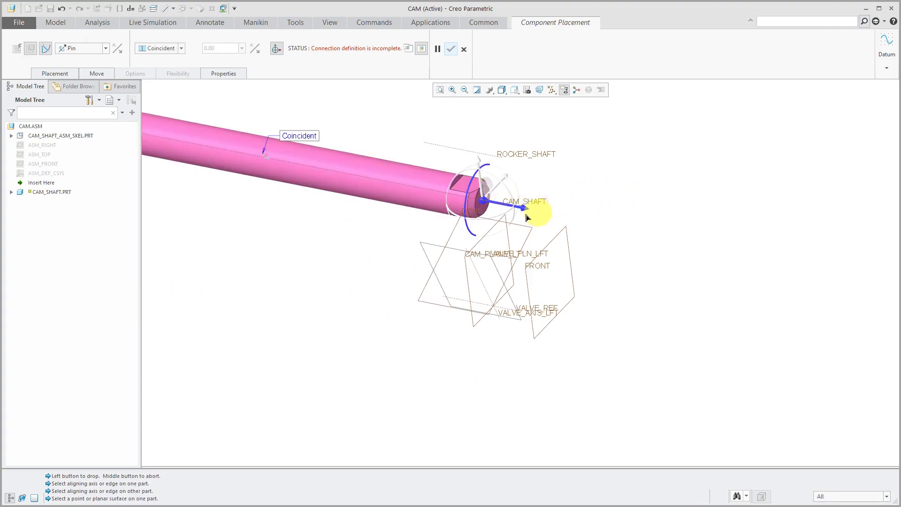
# - Complete the Pin connection by making the cam shaft's end face coincident with the skeleton's FRONT plane, and accept the placement
pyautogui.moveTo(524, 216); pyautogui.dragTo(598, 226)
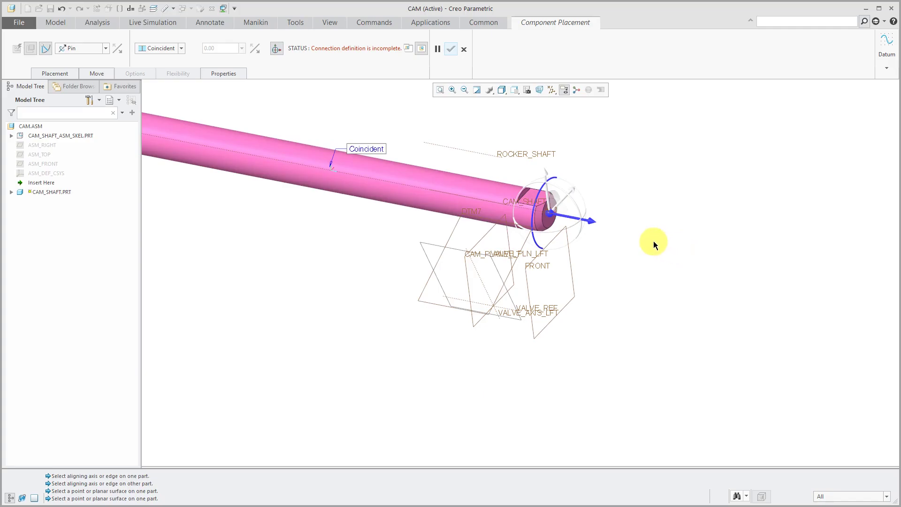
pyautogui.click(572, 279)
pyautogui.scroll(-4, 552, 240)
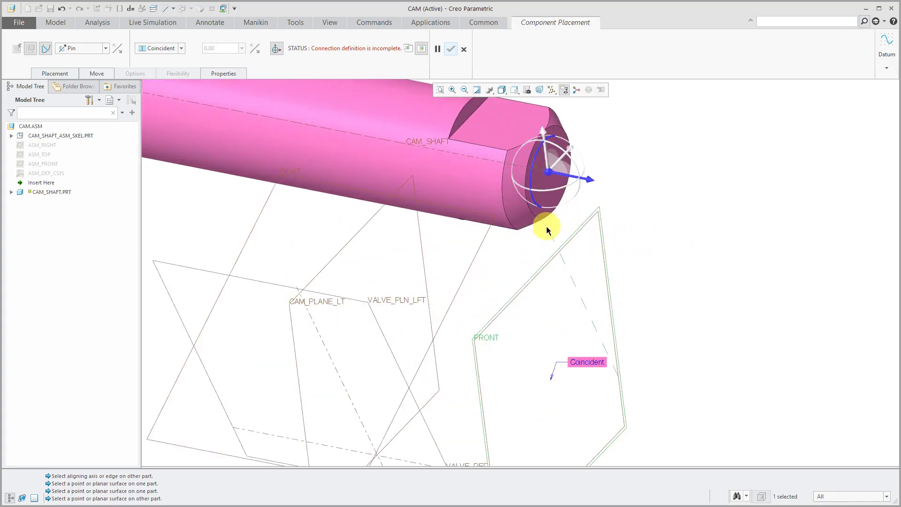
pyautogui.click(550, 191)
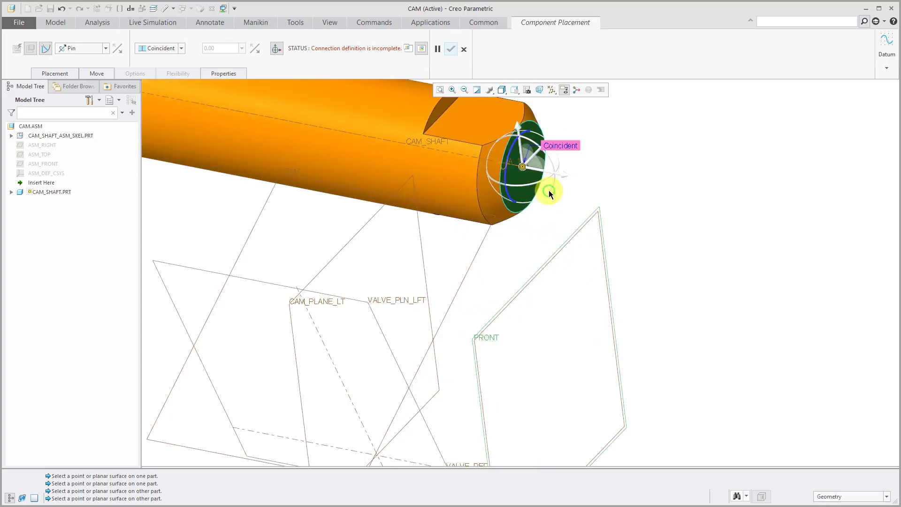
pyautogui.scroll(5, 640, 297)
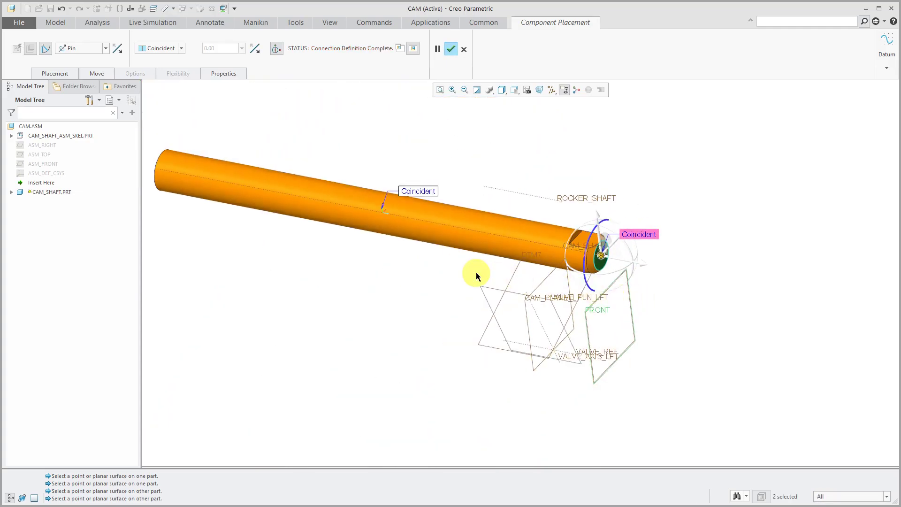
pyautogui.click(451, 49)
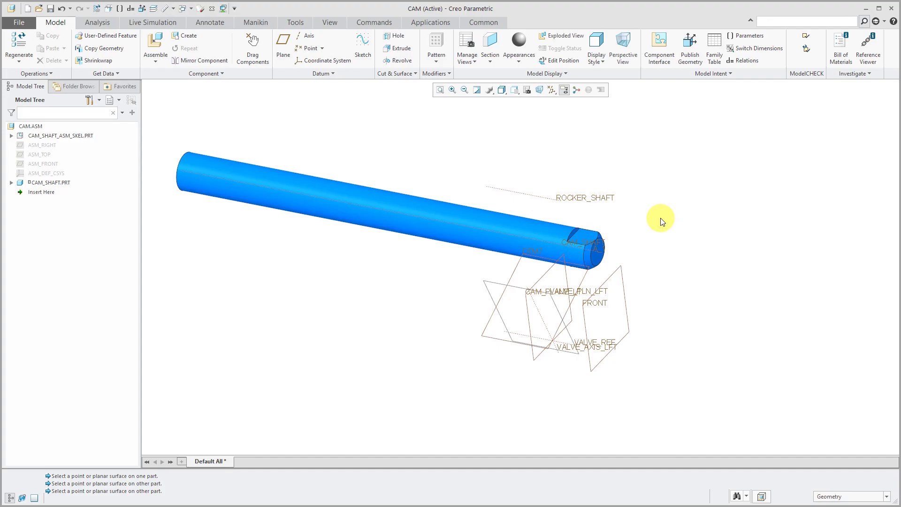
# - Add rocker_shaft.prt to the assembly and make its centre axis coincident with the skeleton's ROCKER_SHAFT axis
pyautogui.click(154, 45)
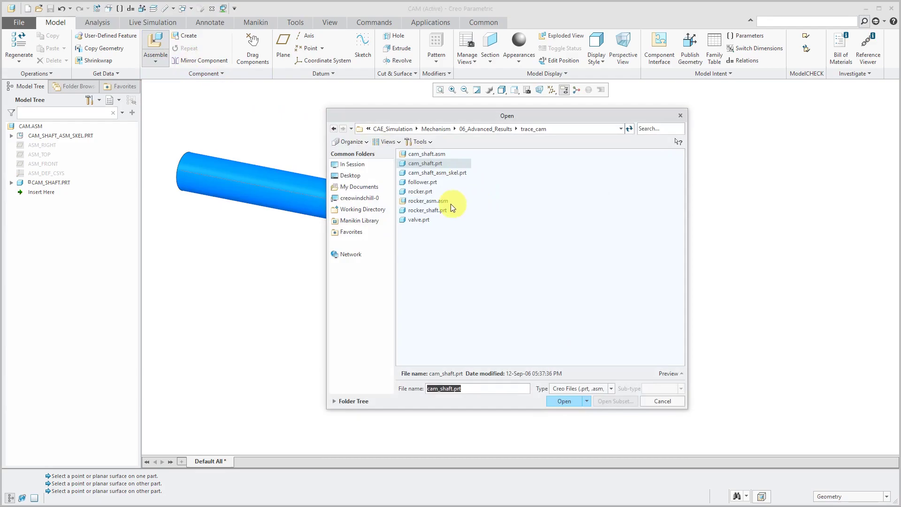
pyautogui.doubleClick(417, 210)
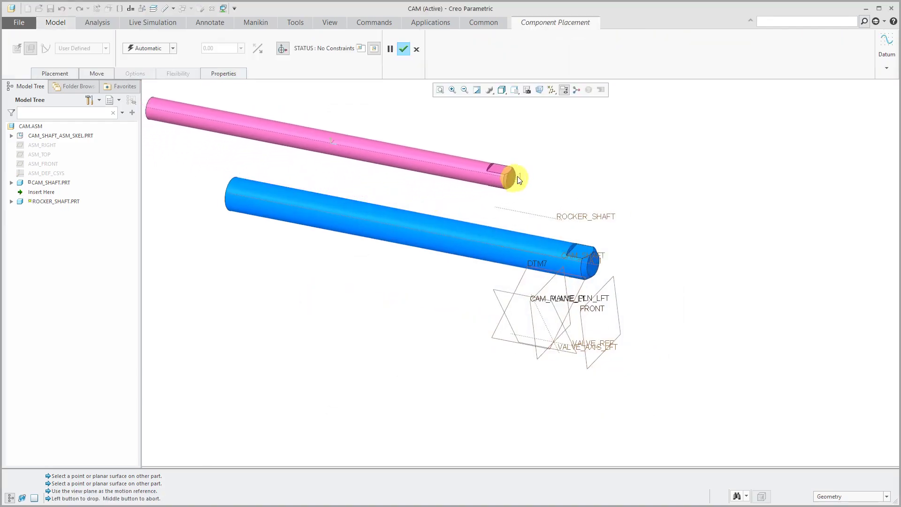
pyautogui.click(590, 187)
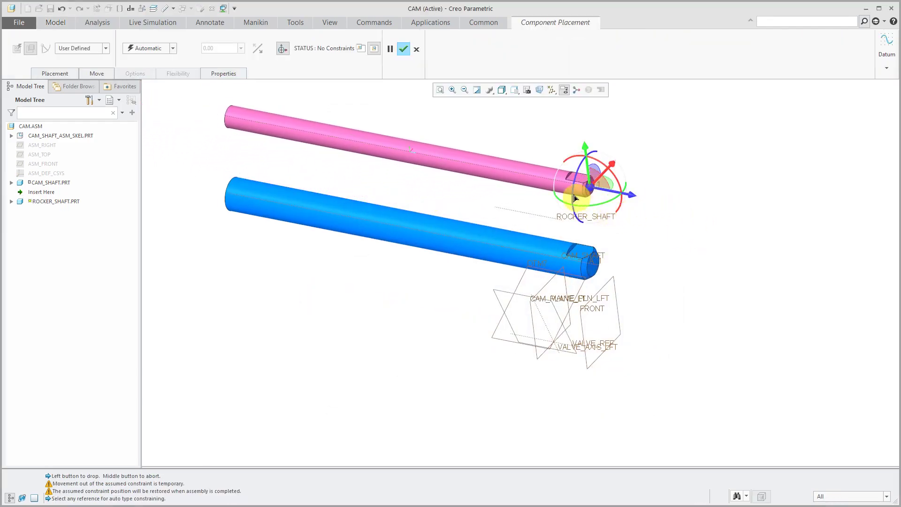
pyautogui.click(547, 177)
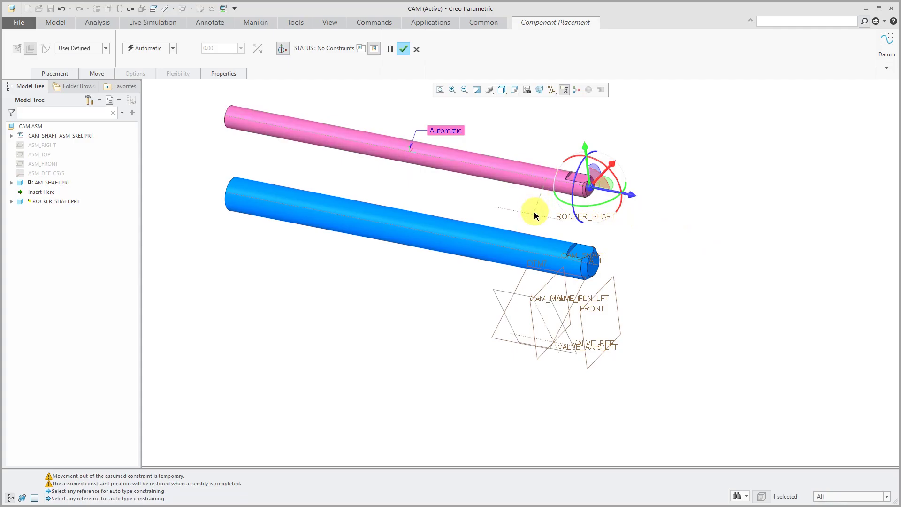
pyautogui.click(535, 214)
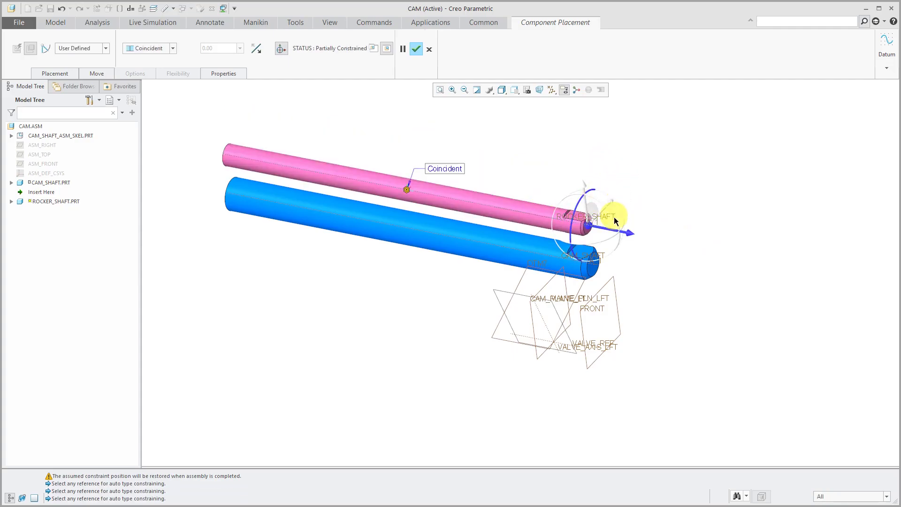
# - Make the rocker shaft's end face coincident with the FRONT plane, review its placement constraints and accept the placement
pyautogui.click(615, 296)
pyautogui.scroll(-2, 606, 248)
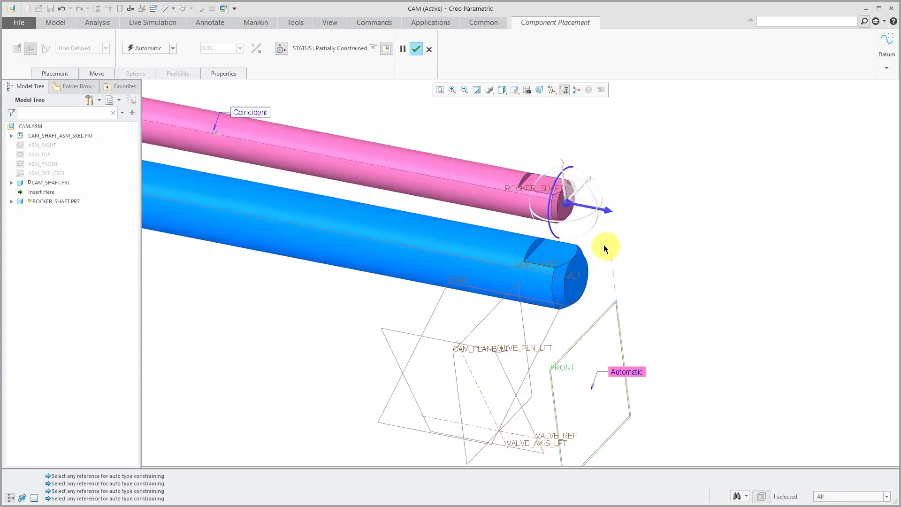
pyautogui.scroll(-1, 605, 248)
pyautogui.click(540, 187)
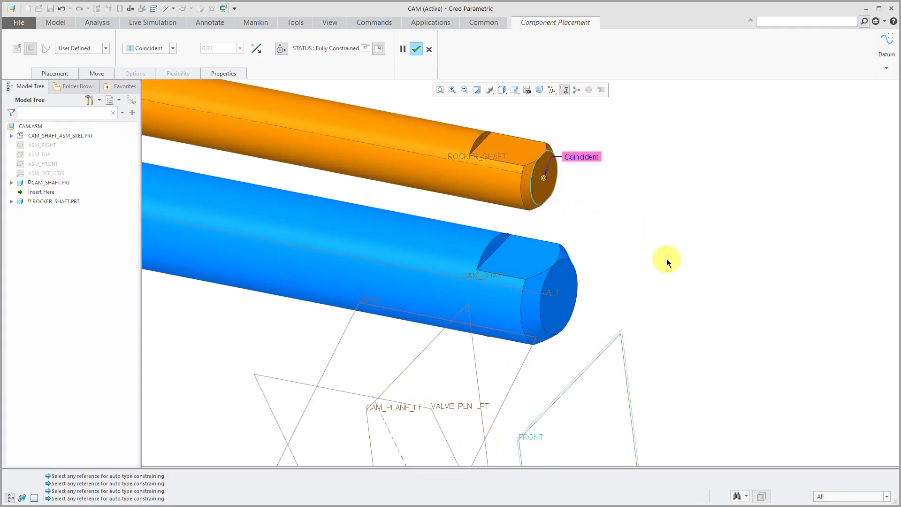
pyautogui.scroll(3, 667, 258)
pyautogui.click(64, 71)
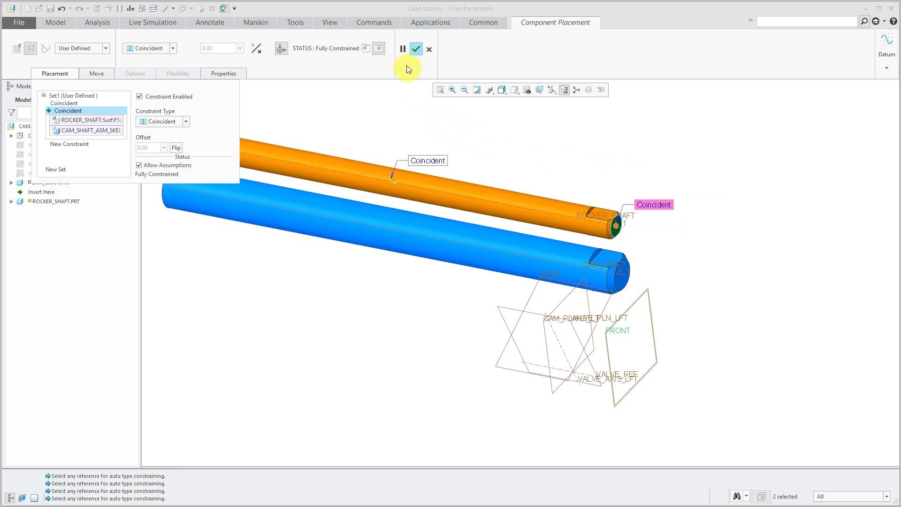
pyautogui.click(417, 49)
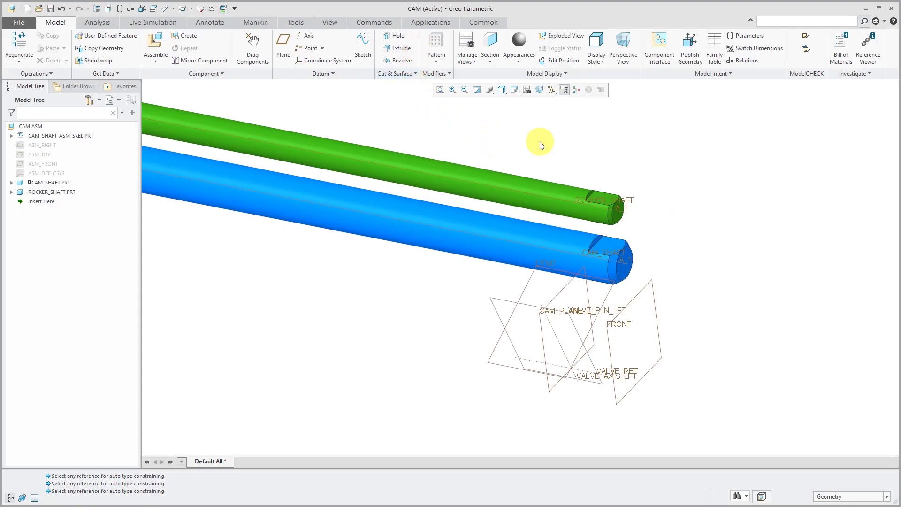
# - Add rocker_asm.asm to the assembly and drop it near the flatted end of the rocker shaft
pyautogui.scroll(-2, 739, 289)
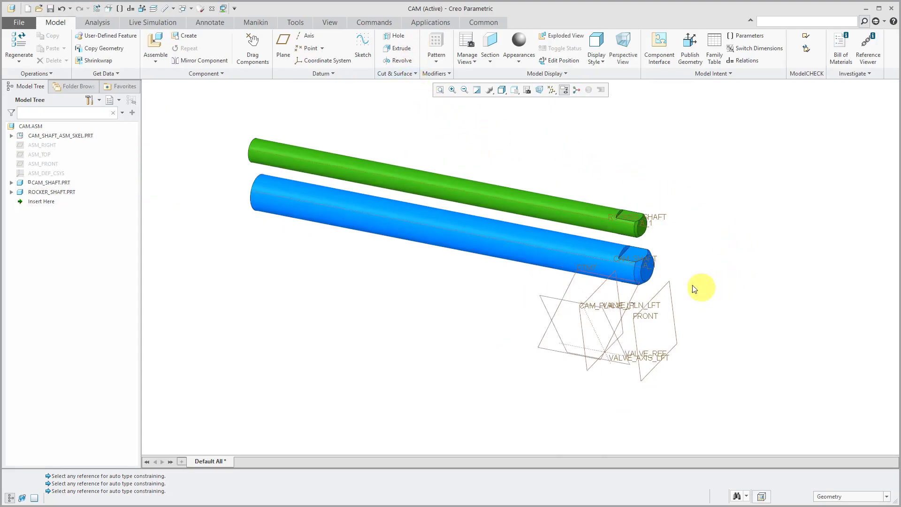
pyautogui.moveTo(636, 258); pyautogui.dragTo(619, 250, button='middle')
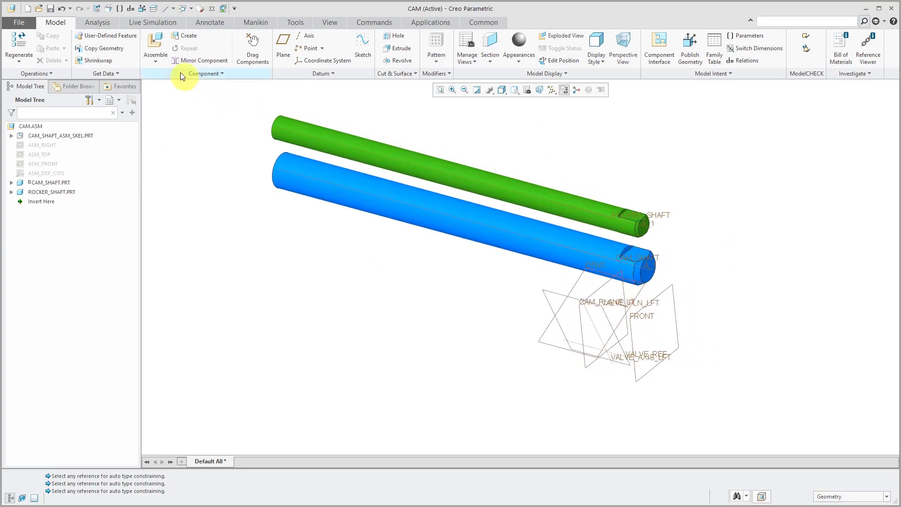
pyautogui.click(156, 47)
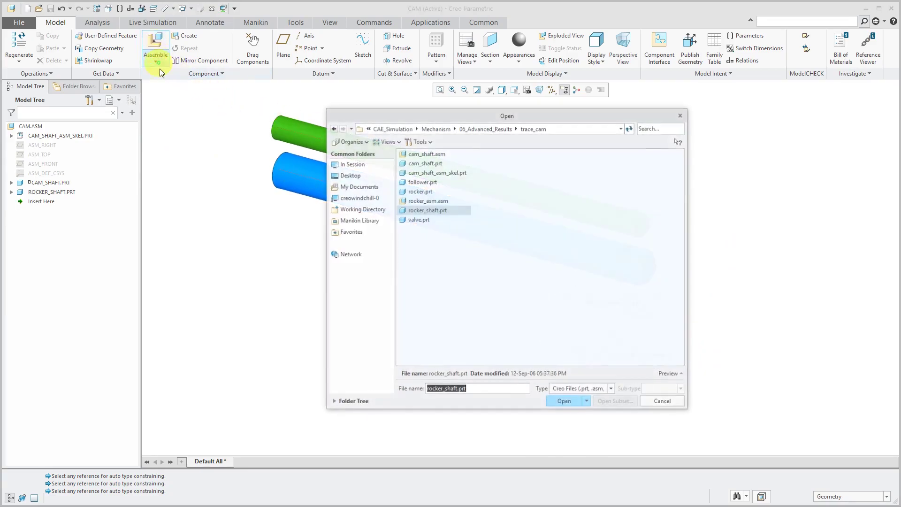
pyautogui.doubleClick(436, 201)
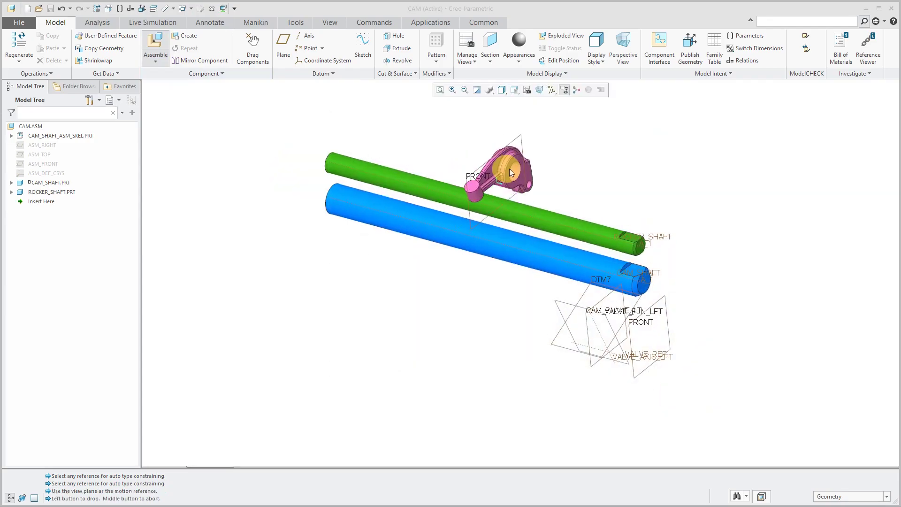
pyautogui.click(592, 187)
pyautogui.scroll(-1, 634, 191)
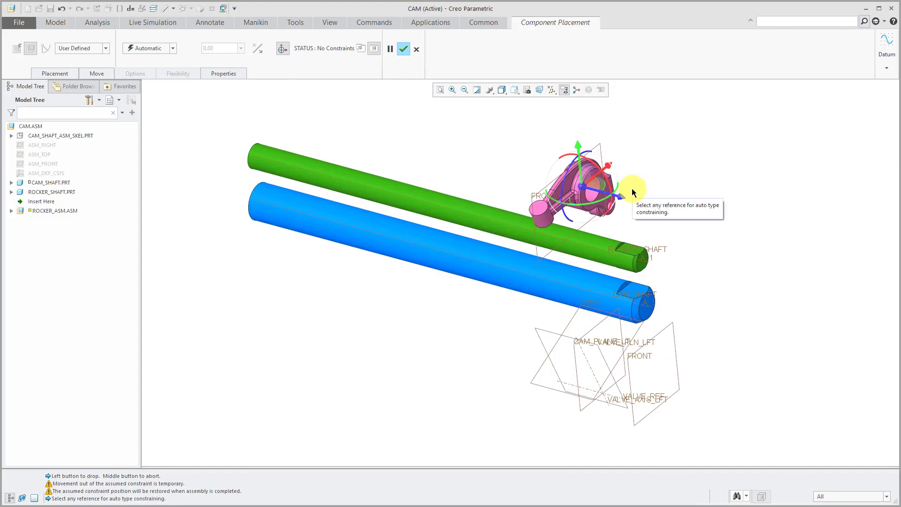
# - Give the rocker assembly a Pin connection and align its bore axis with the rocker shaft's centre axis
pyautogui.click(92, 49)
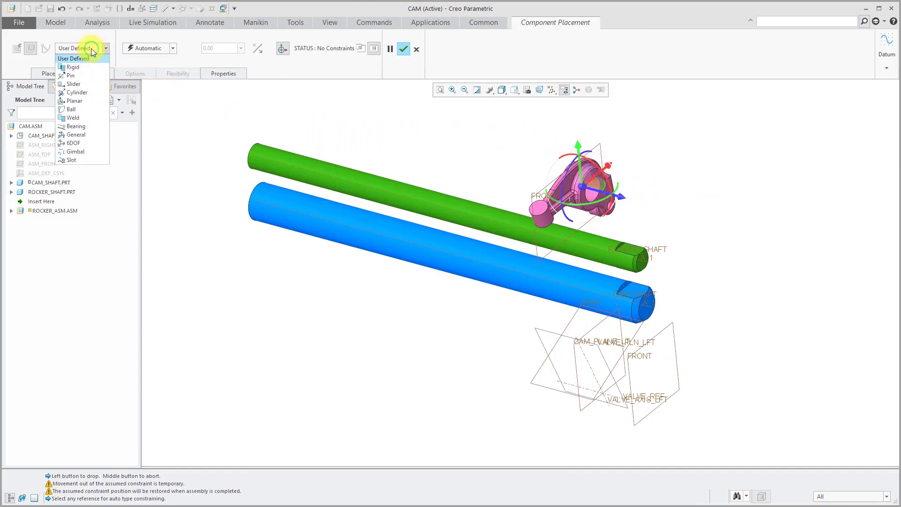
pyautogui.click(85, 76)
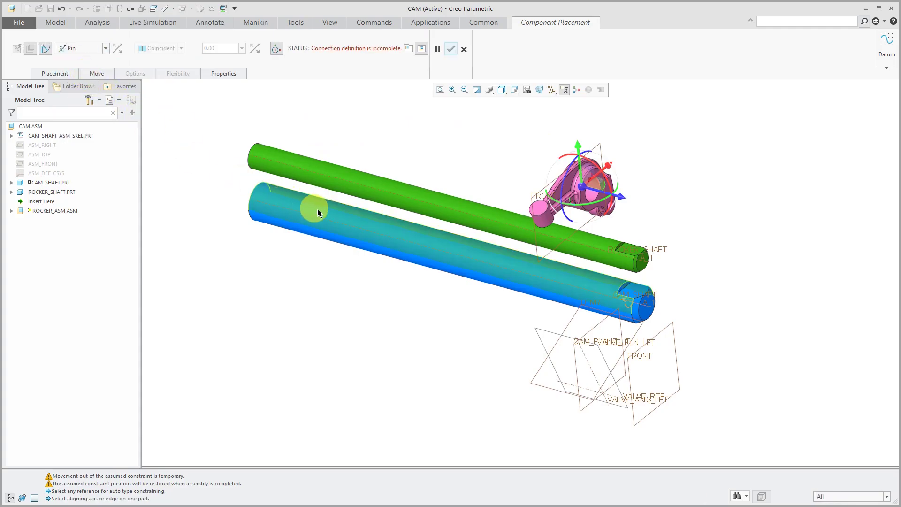
pyautogui.scroll(2, 610, 220)
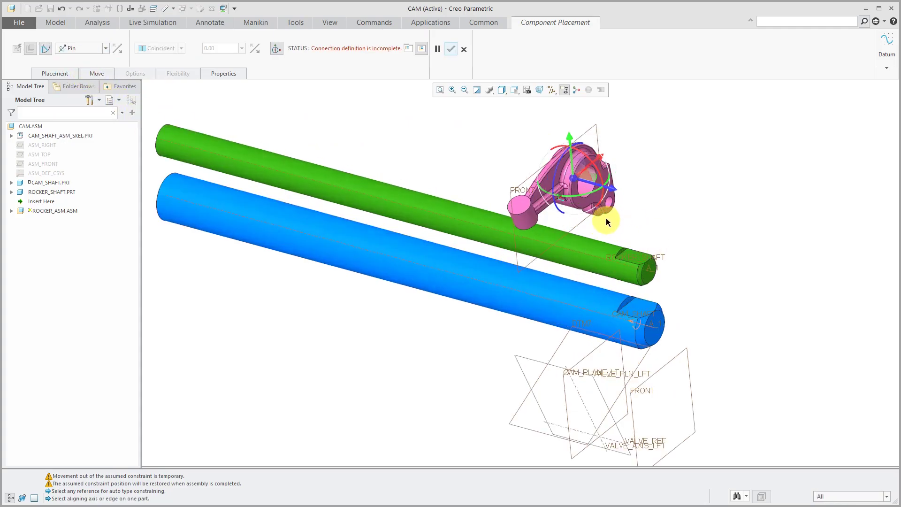
pyautogui.click(581, 188)
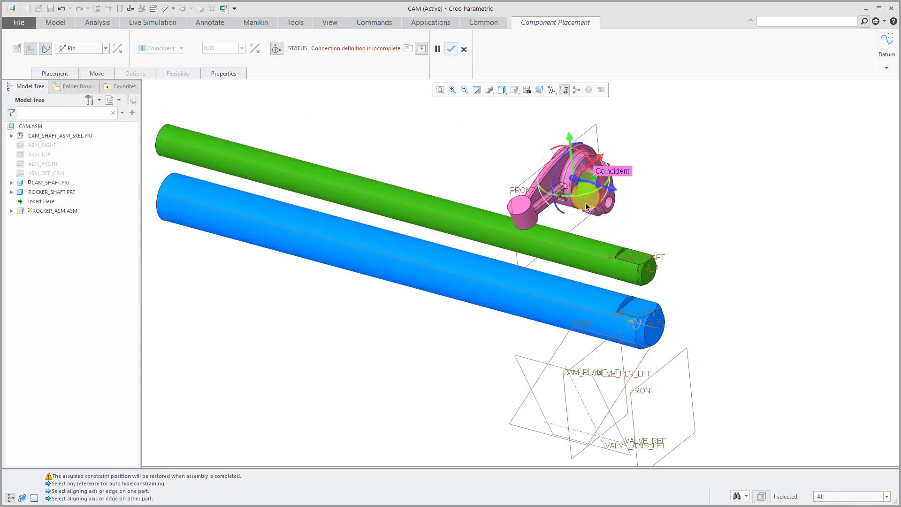
pyautogui.click(584, 242)
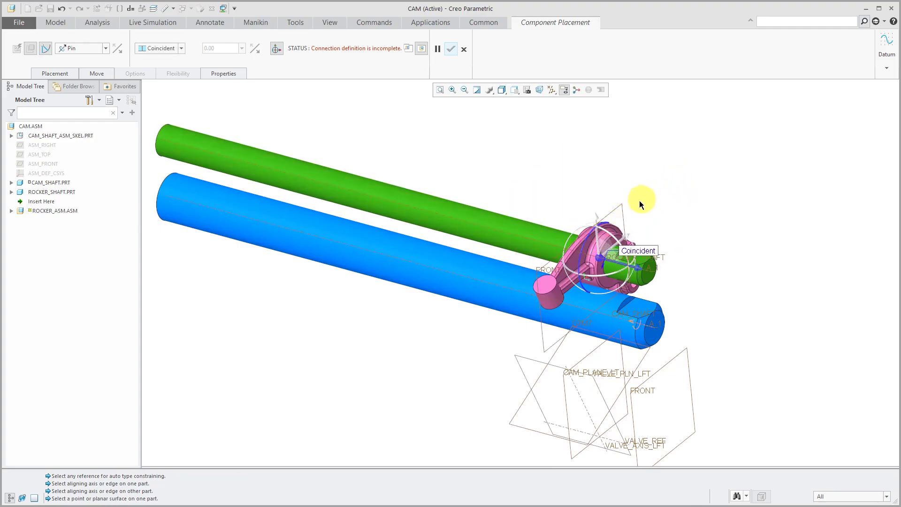
# - Complete the Pin connection by making the rocker's FRONT plane coincident with the skeleton's CAM_PLANE_LT plane, and accept the placement
pyautogui.click(621, 207)
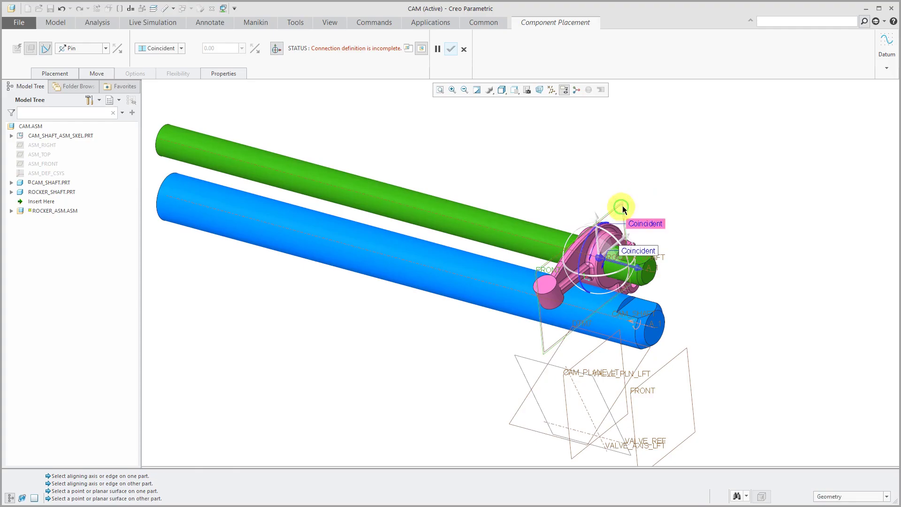
pyautogui.click(566, 398)
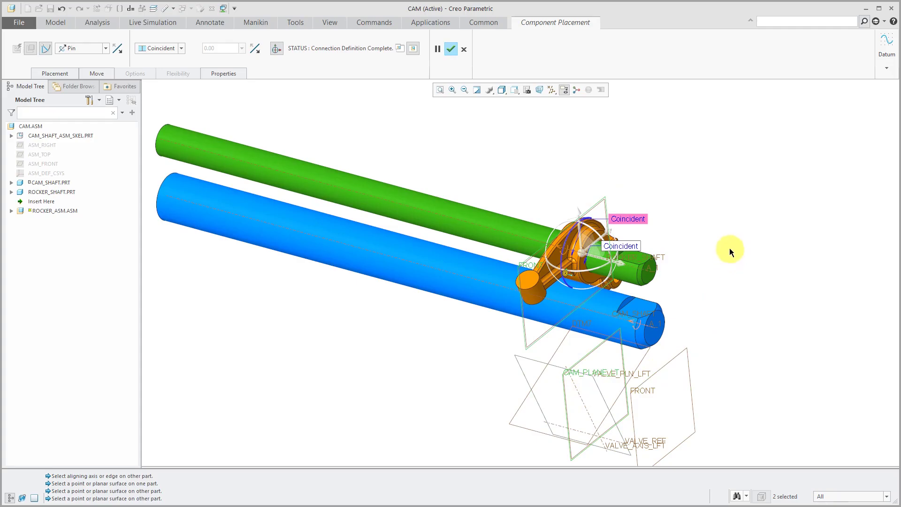
pyautogui.scroll(2, 690, 206)
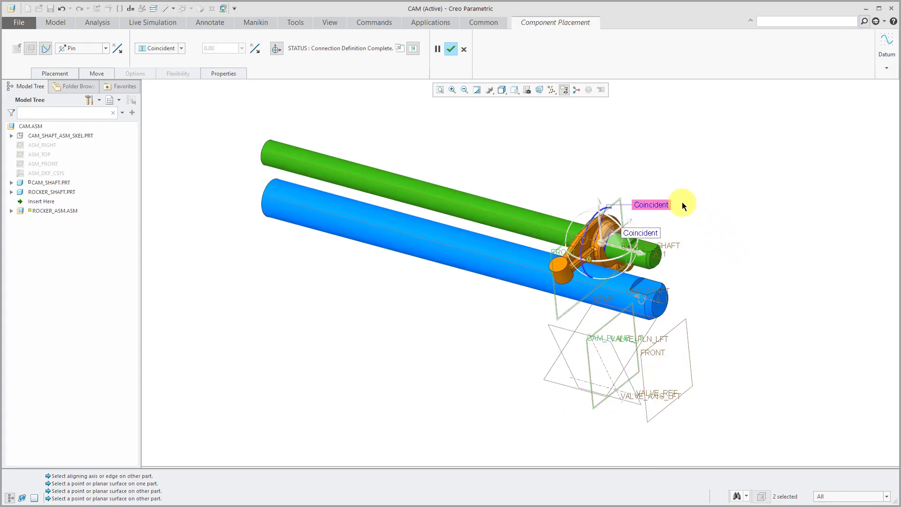
pyautogui.moveTo(655, 202)
pyautogui.mouseDown(button='middle')
pyautogui.moveTo(627, 195)
pyautogui.moveTo(644, 200)
pyautogui.mouseUp(button='middle')
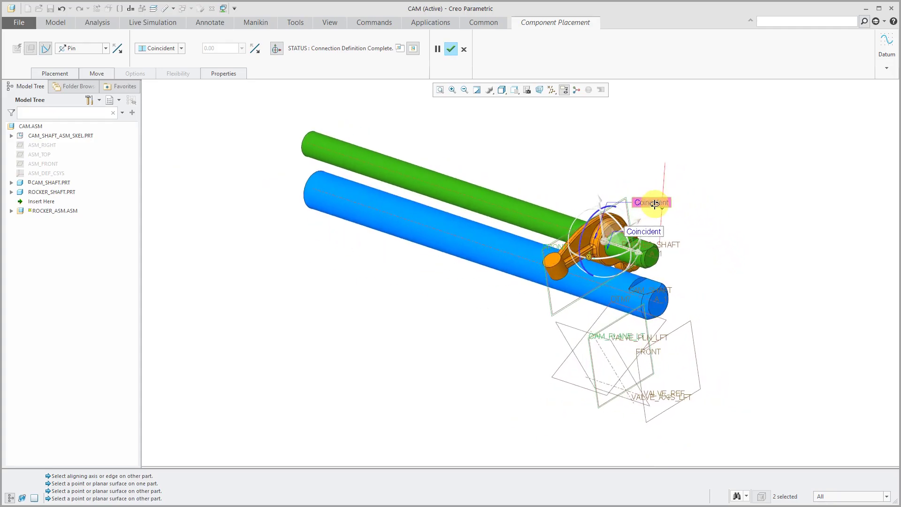
pyautogui.click(451, 50)
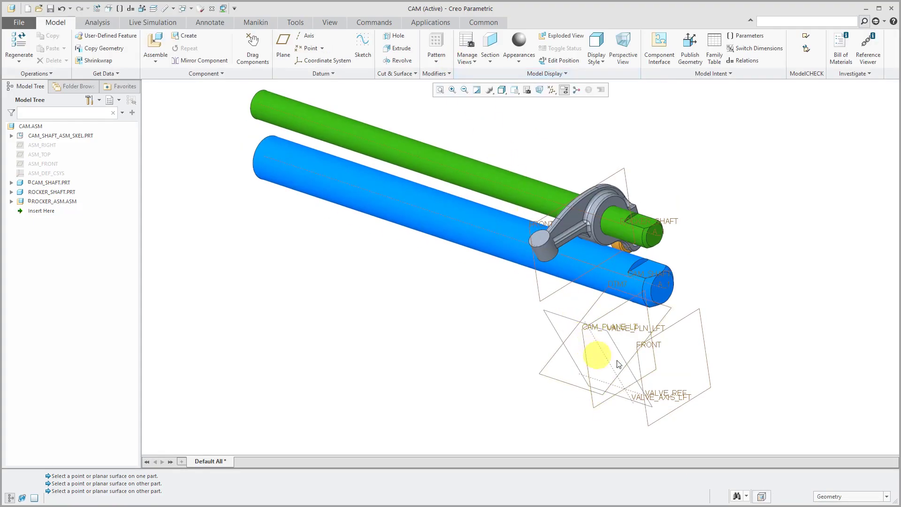
# - Add valve.prt to the assembly, drop it below the shafts and give it a Slider connection
pyautogui.scroll(-1, 666, 378)
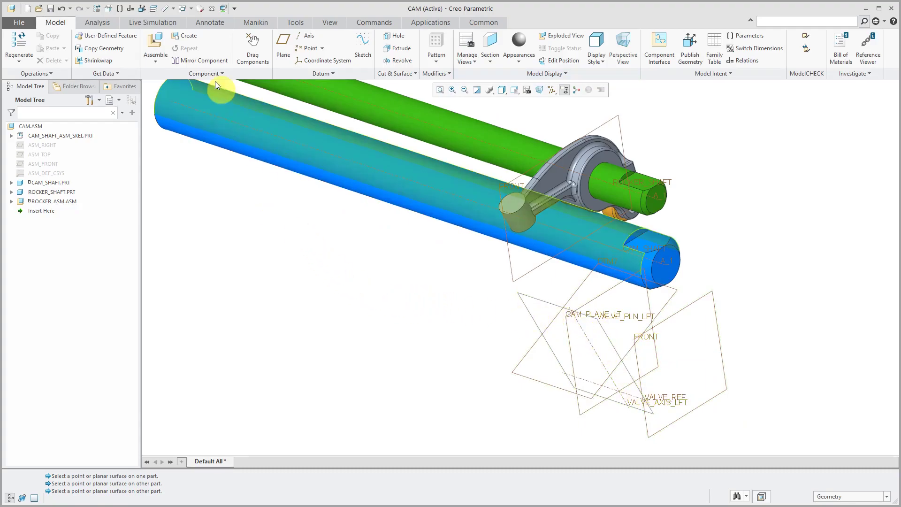
pyautogui.click(155, 45)
pyautogui.doubleClick(419, 220)
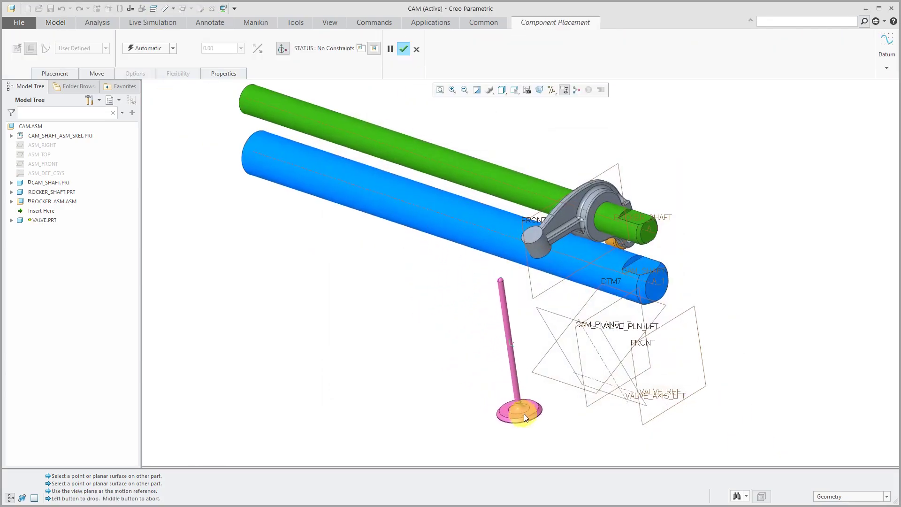
pyautogui.click(539, 426)
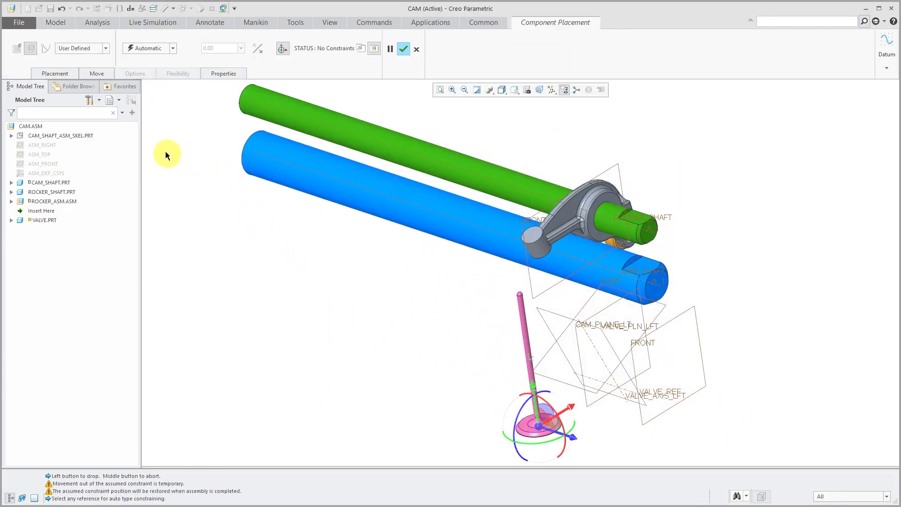
pyautogui.click(106, 48)
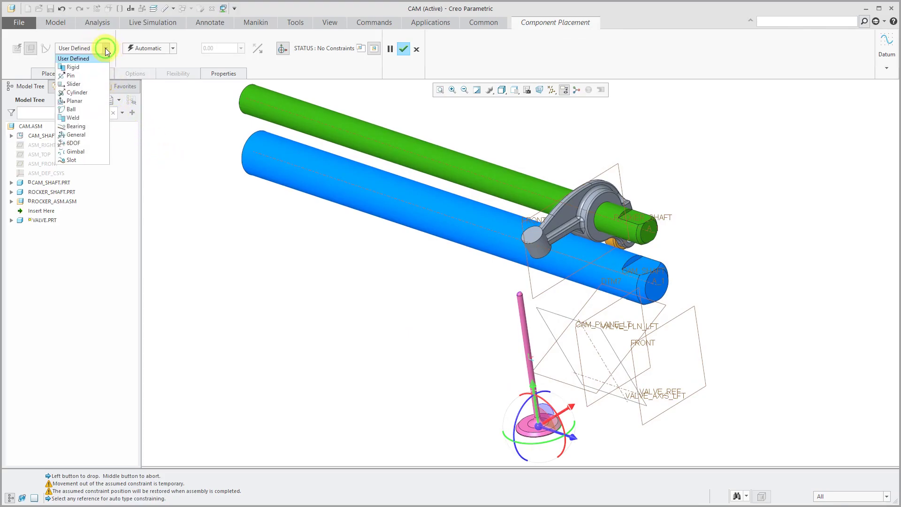
pyautogui.click(89, 83)
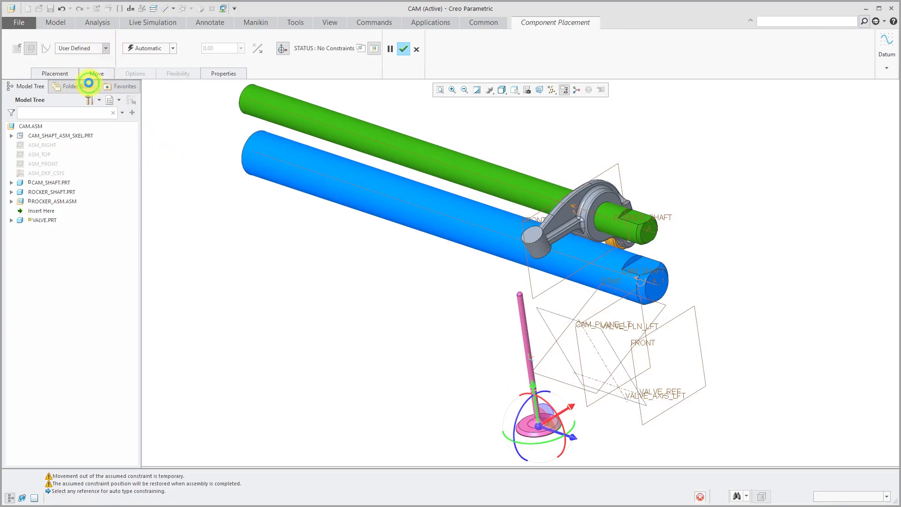
# - Pick the skeleton's VALVE_AXIS_LFT axis as the first reference of the valve's Slider axis alignment
pyautogui.click(595, 353)
pyautogui.scroll(3, 539, 343)
pyautogui.scroll(-2, 555, 400)
pyautogui.scroll(2, 454, 72)
pyautogui.scroll(3, 452, 261)
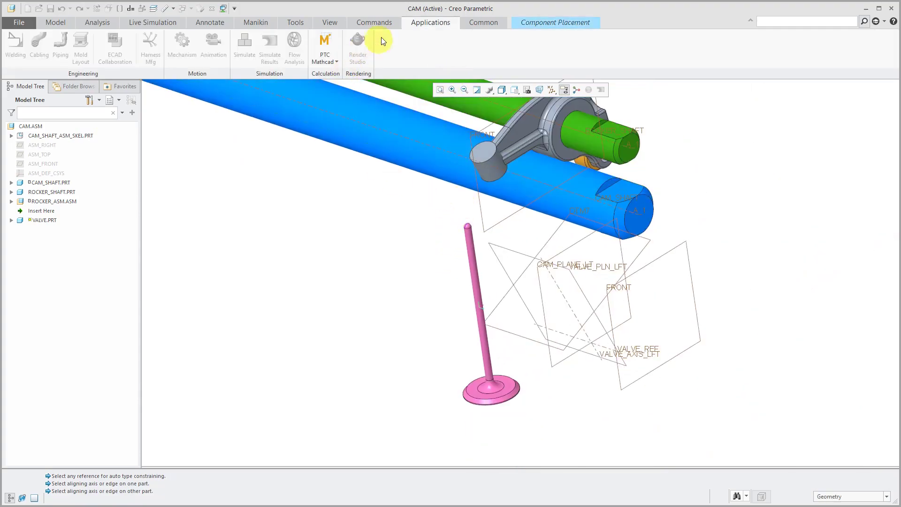
pyautogui.click(540, 24)
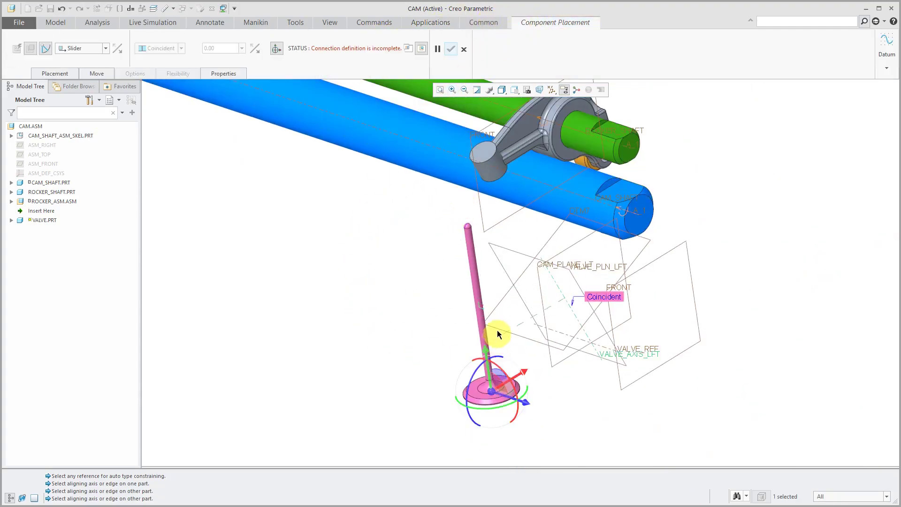
# - Show the valve part's 02___PRT_ALL_AXES layer and close the layer window
pyautogui.click(154, 9)
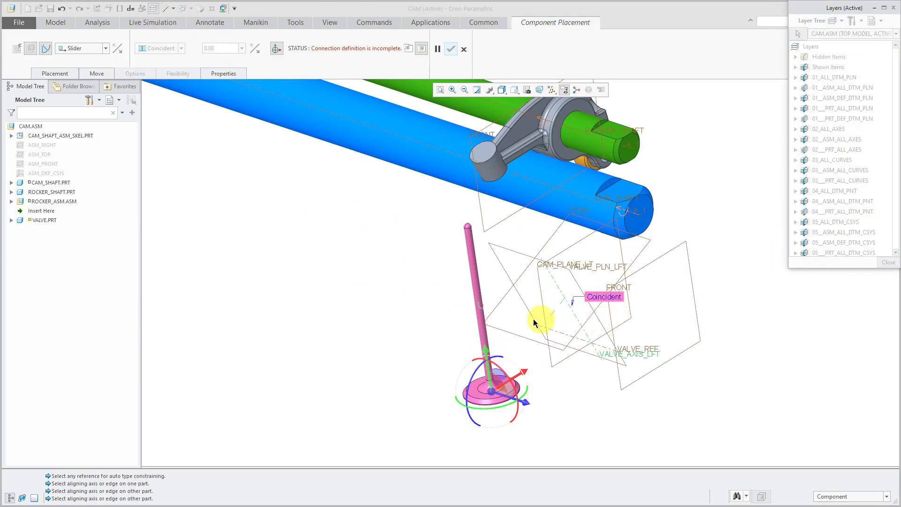
pyautogui.click(481, 312)
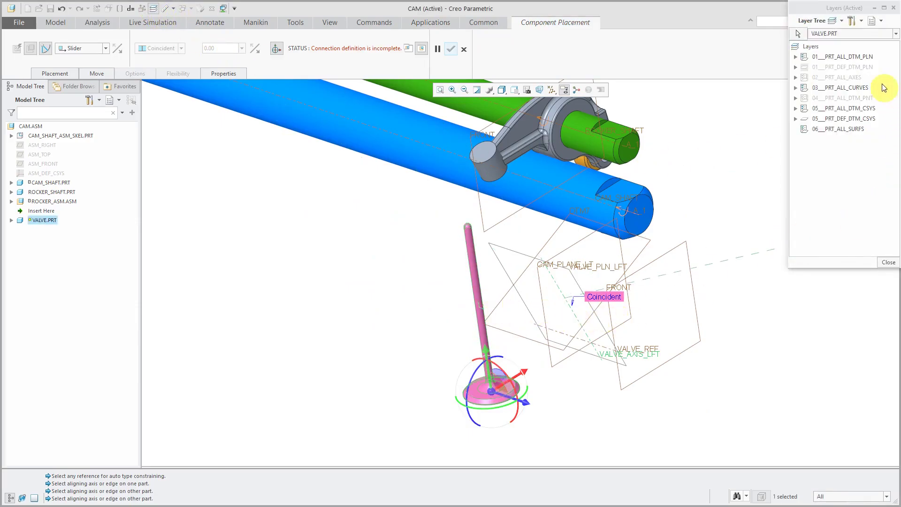
pyautogui.rightClick(847, 77)
pyautogui.click(798, 106)
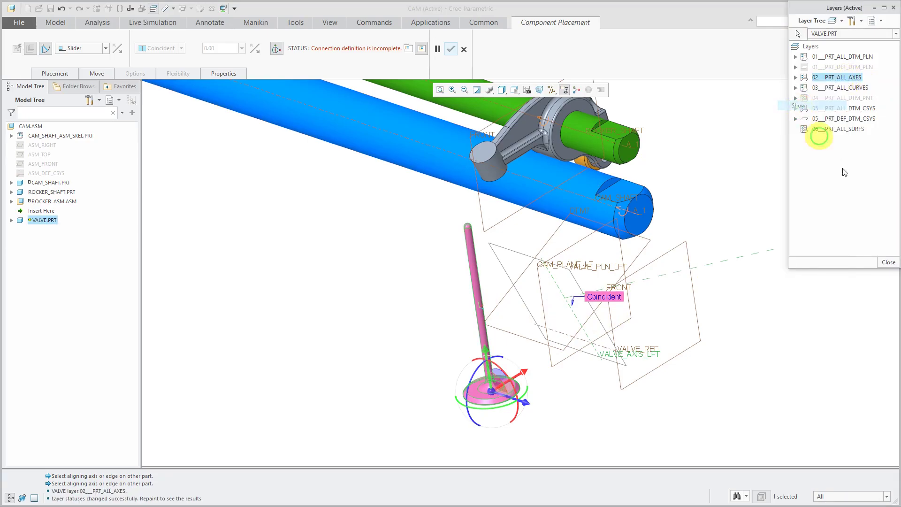
pyautogui.click(888, 262)
# - Align the valve's A_1 axis with the skeleton's VALVE_AXIS_LFT axis and slide the valve down along it, clear of the rocker
pyautogui.scroll(3, 591, 316)
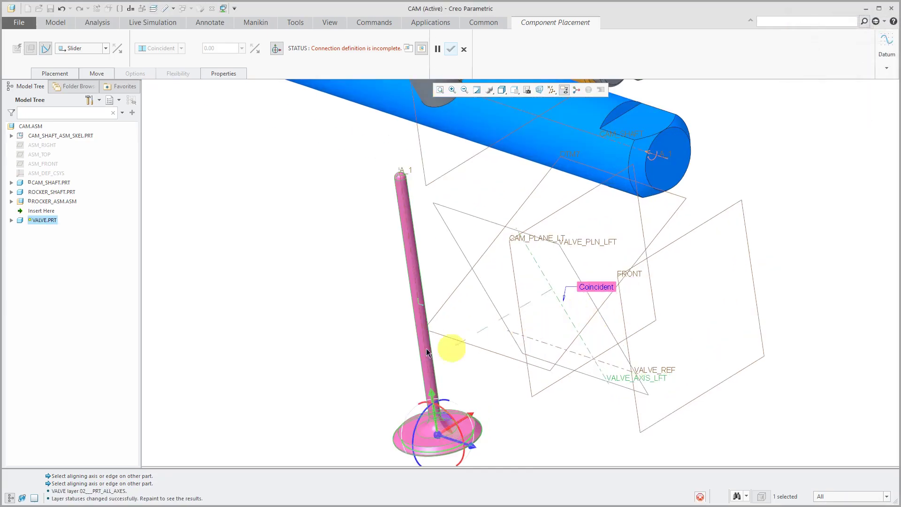
pyautogui.click(418, 295)
pyautogui.scroll(-4, 454, 345)
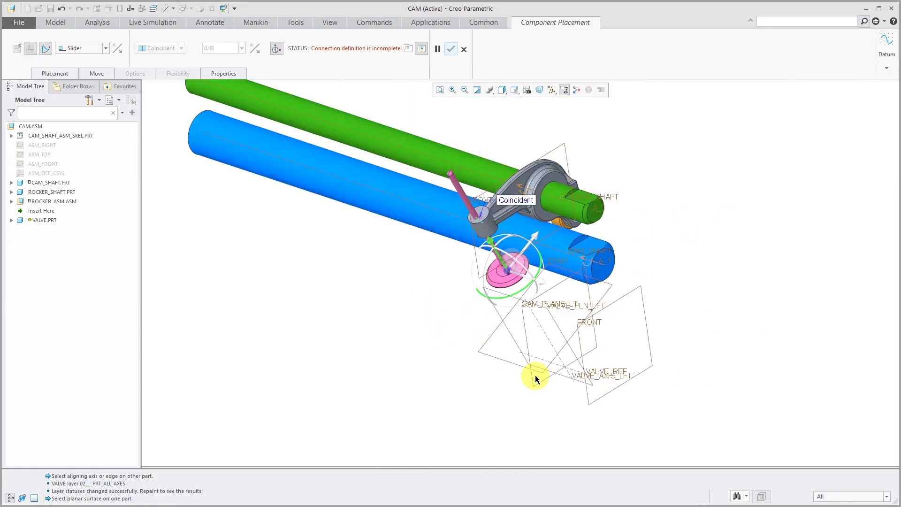
pyautogui.moveTo(493, 250); pyautogui.dragTo(606, 387)
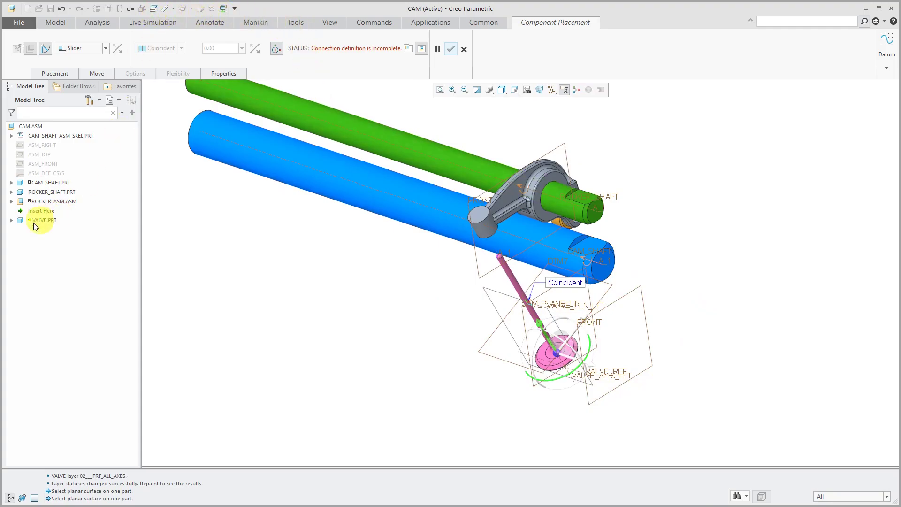
# - Show the valve in a separate window, make its FRONT plane coincident with CAM_PLANE_LT and accept the Slider placement
pyautogui.click(411, 50)
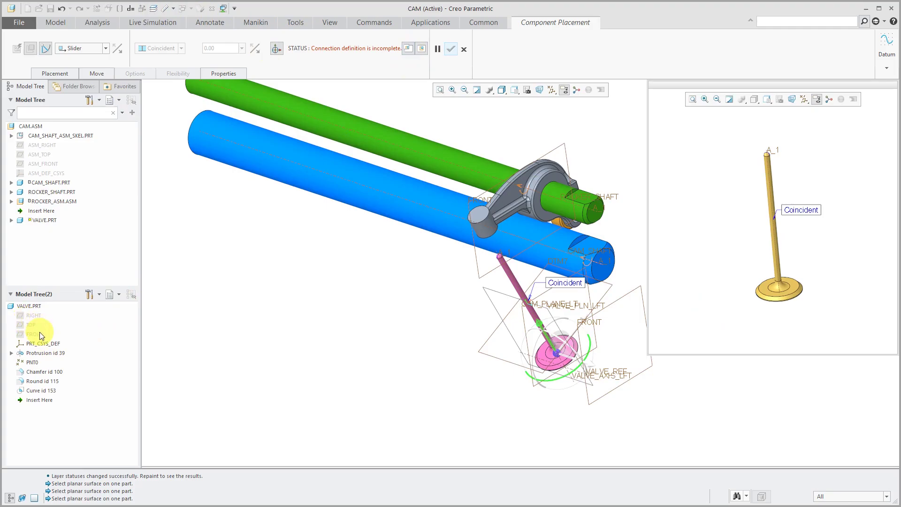
pyautogui.click(39, 333)
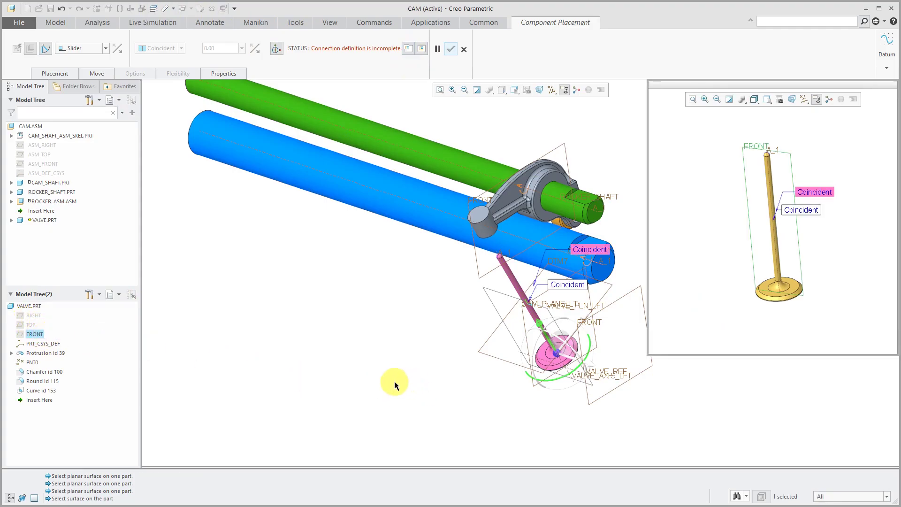
pyautogui.click(524, 332)
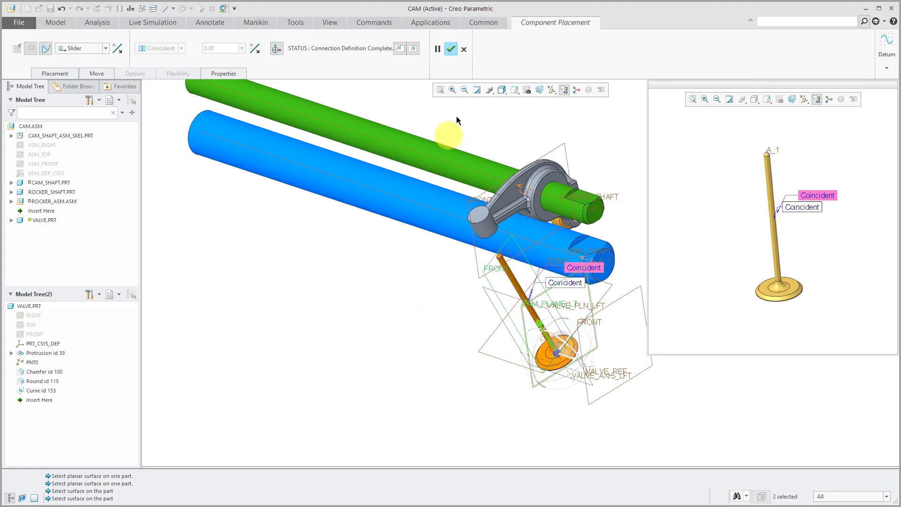
pyautogui.click(450, 49)
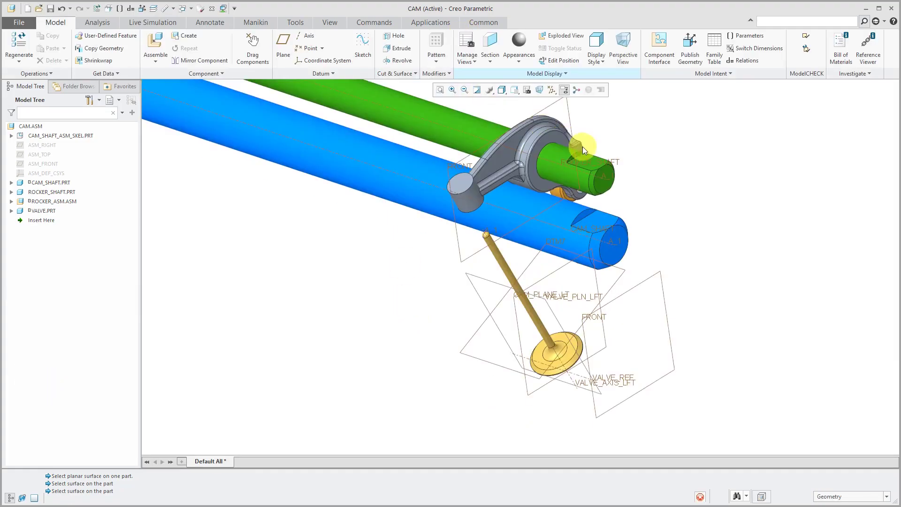
# - Turn off the display of datum axes and datum planes in the assembly
pyautogui.click(552, 90)
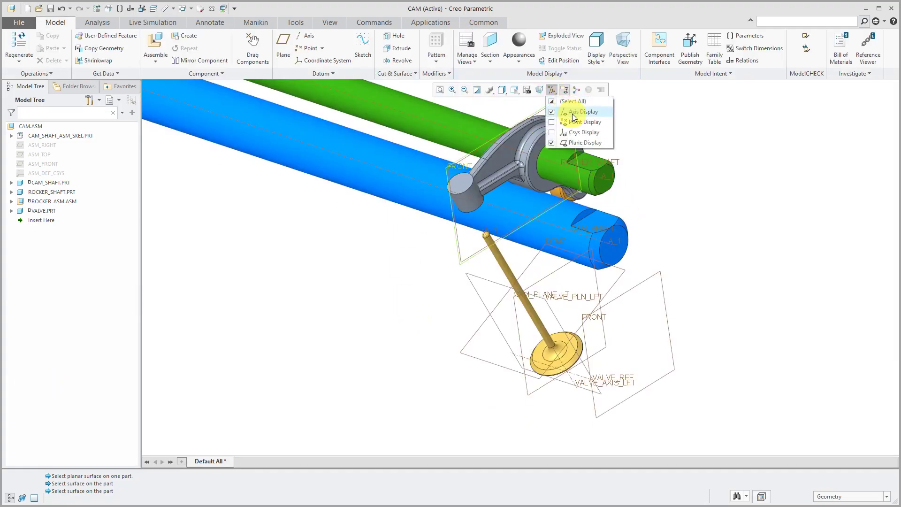
pyautogui.click(575, 112)
pyautogui.click(576, 143)
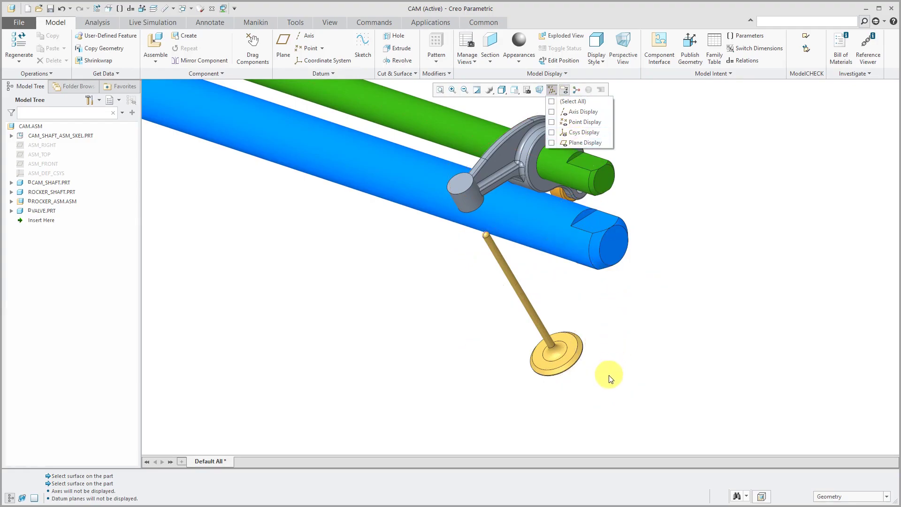
pyautogui.scroll(-5, 592, 358)
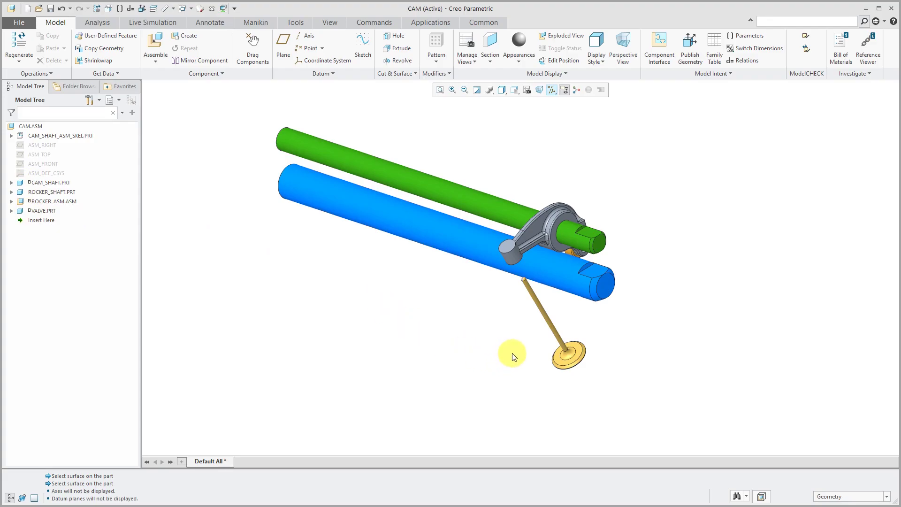
# - Show the datum planes and edit the valve's placement definition, opening the Slider connection's translation axis settings
pyautogui.moveTo(526, 340)
pyautogui.mouseDown(button='middle')
pyautogui.moveTo(520, 318)
pyautogui.moveTo(514, 336)
pyautogui.mouseUp(button='middle')
pyautogui.scroll(-3, 591, 360)
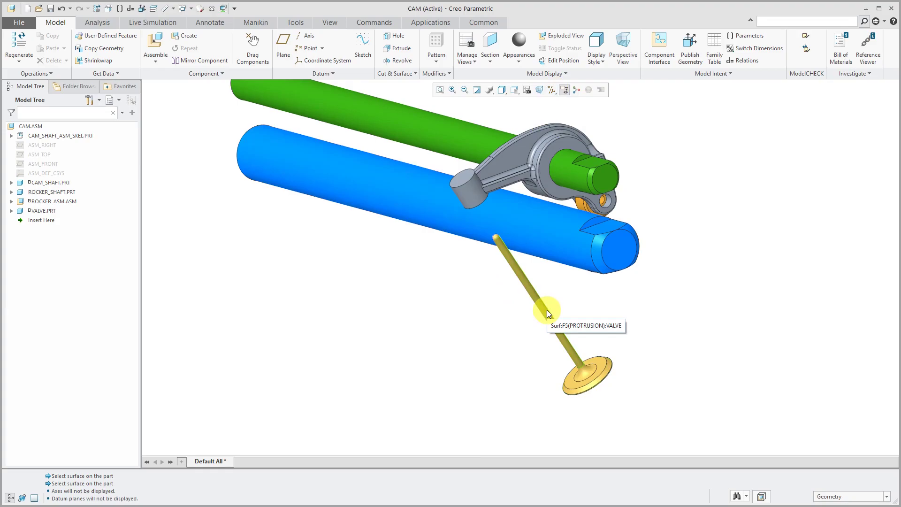
pyautogui.click(552, 90)
pyautogui.click(569, 143)
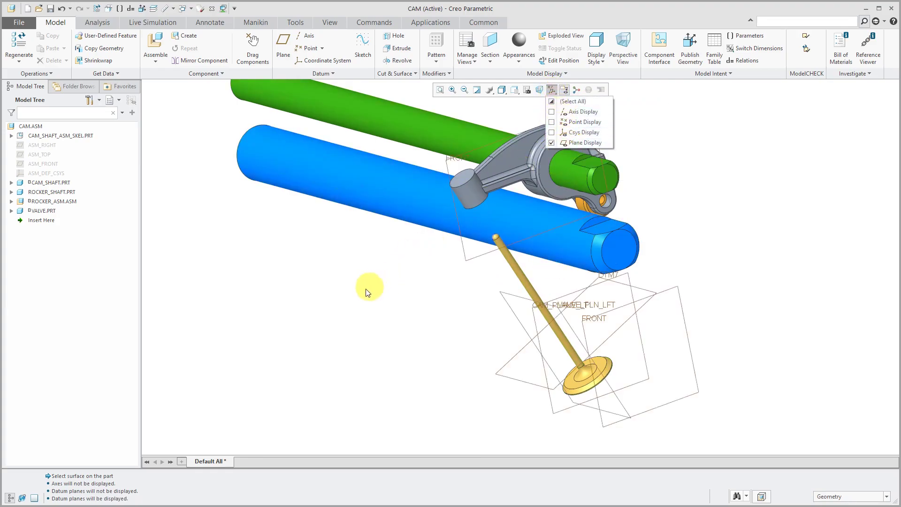
pyautogui.click(39, 211)
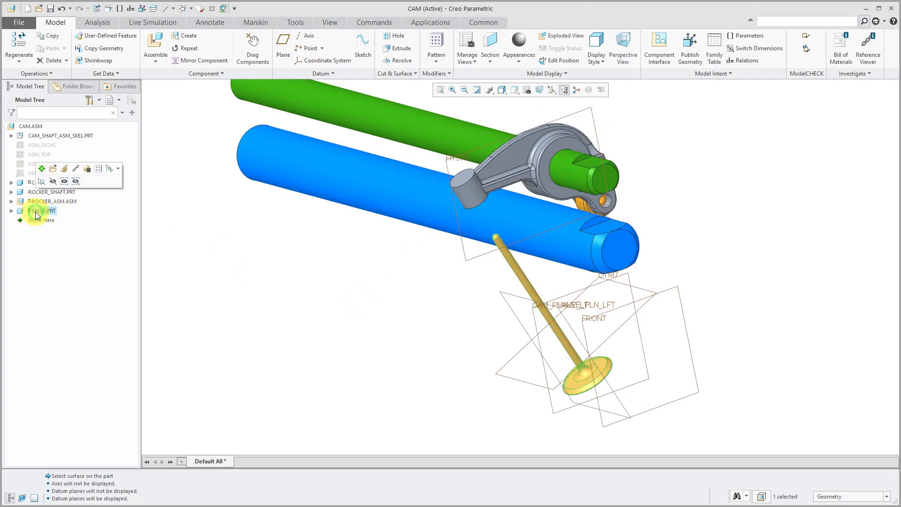
pyautogui.click(65, 169)
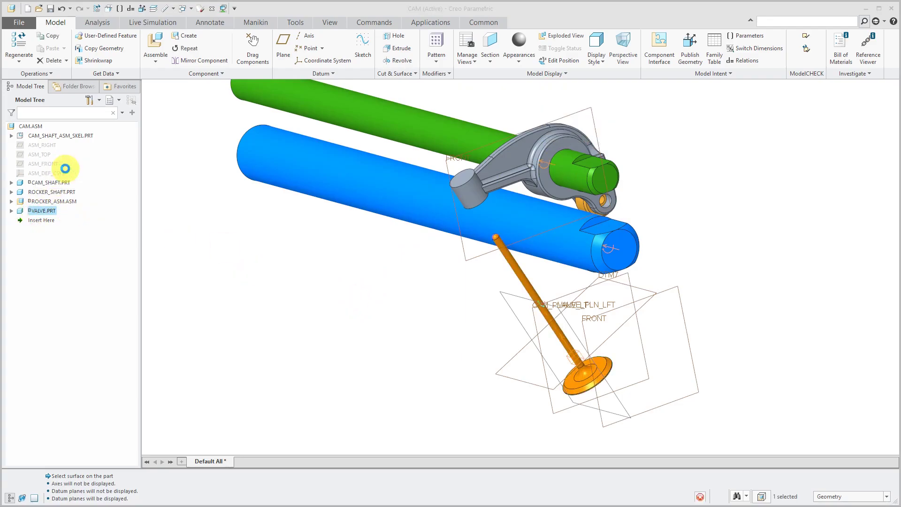
pyautogui.click(55, 73)
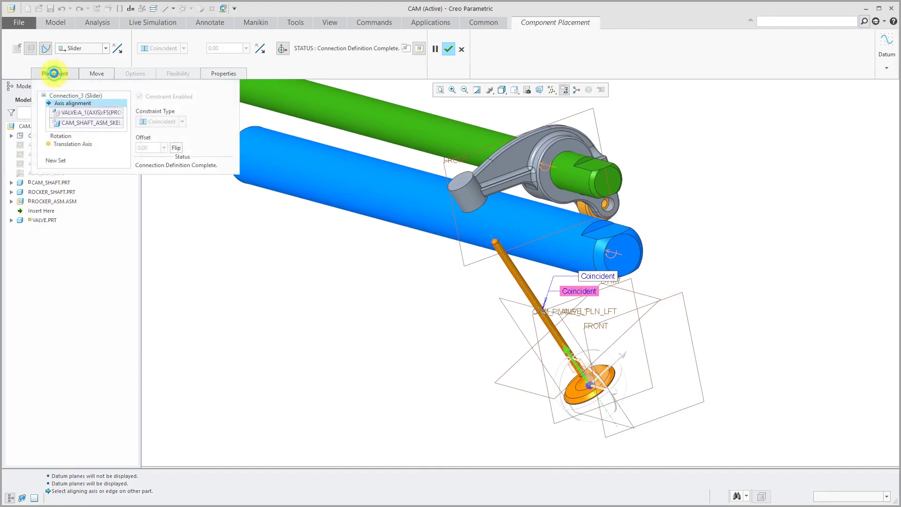
pyautogui.click(73, 145)
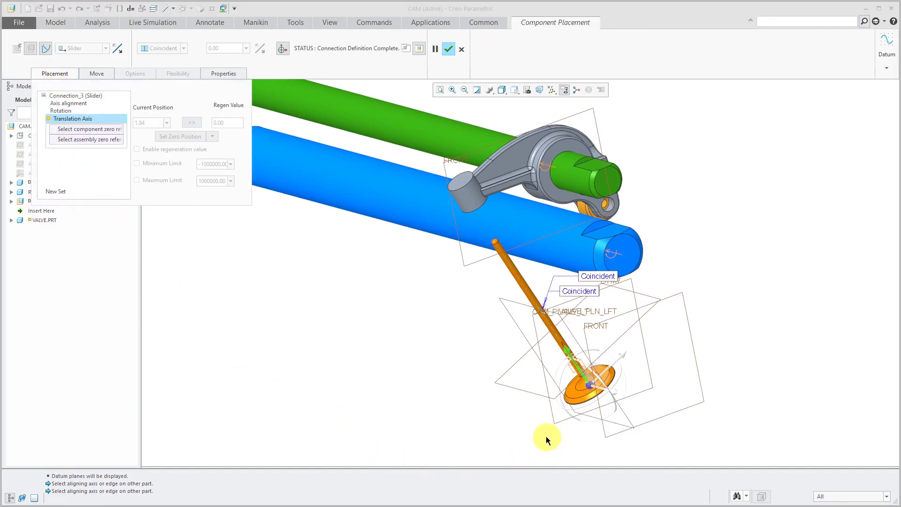
# - Slide the valve up along its axis and set its bottom face and the skeleton's DTM7 plane as the translation axis zero references
pyautogui.moveTo(568, 352); pyautogui.dragTo(529, 312)
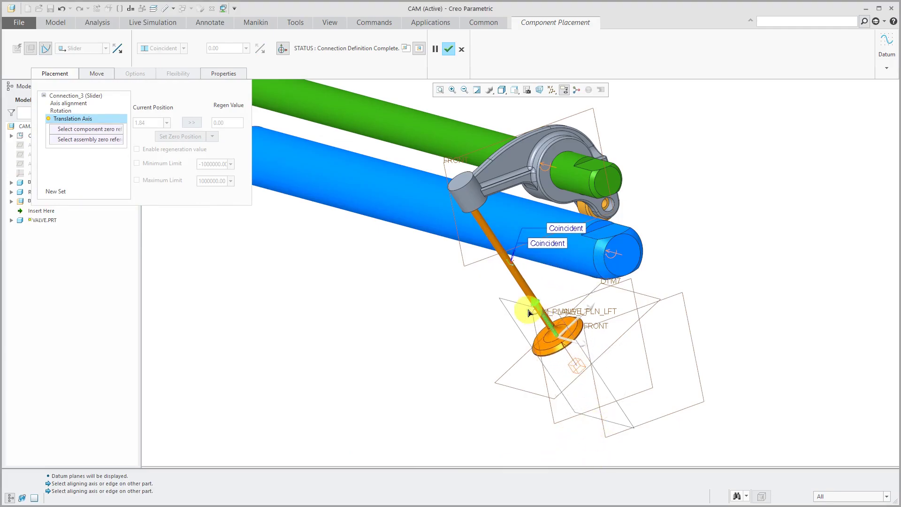
pyautogui.click(519, 388)
pyautogui.moveTo(546, 407); pyautogui.dragTo(535, 376, button='middle')
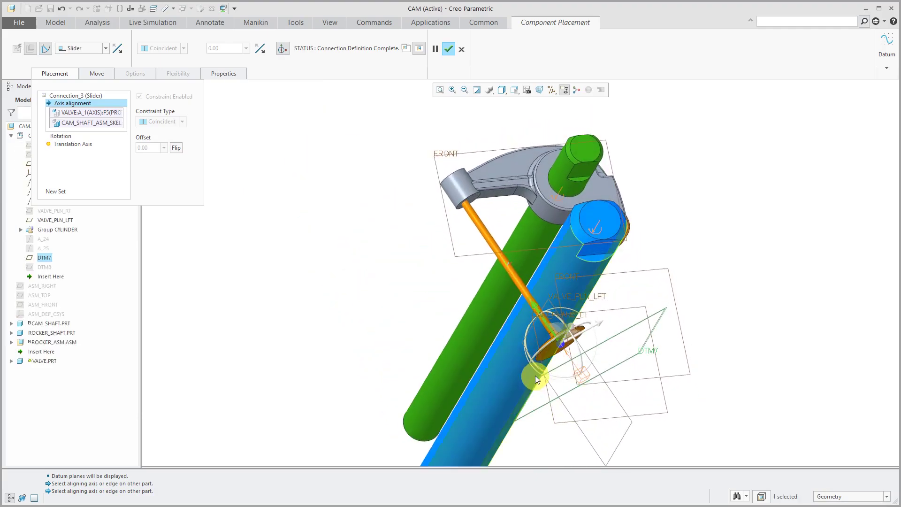
pyautogui.scroll(5, 543, 368)
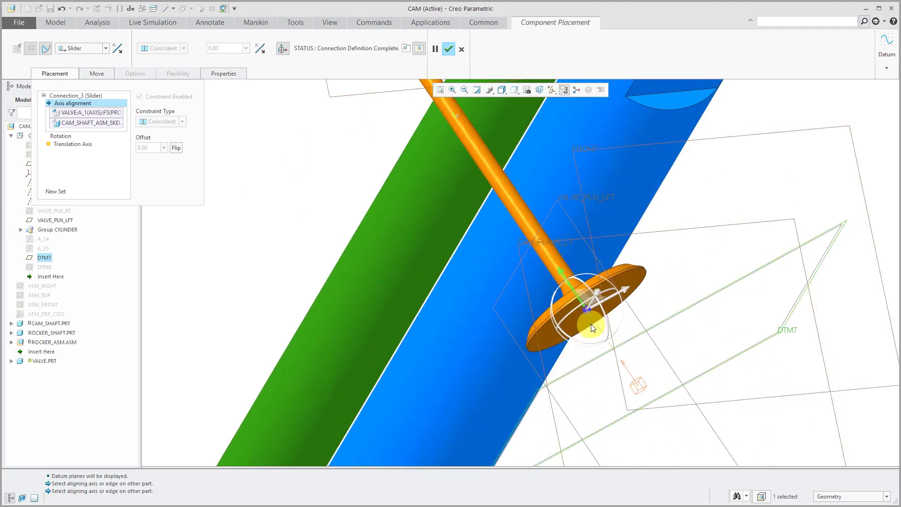
pyautogui.scroll(3, 637, 284)
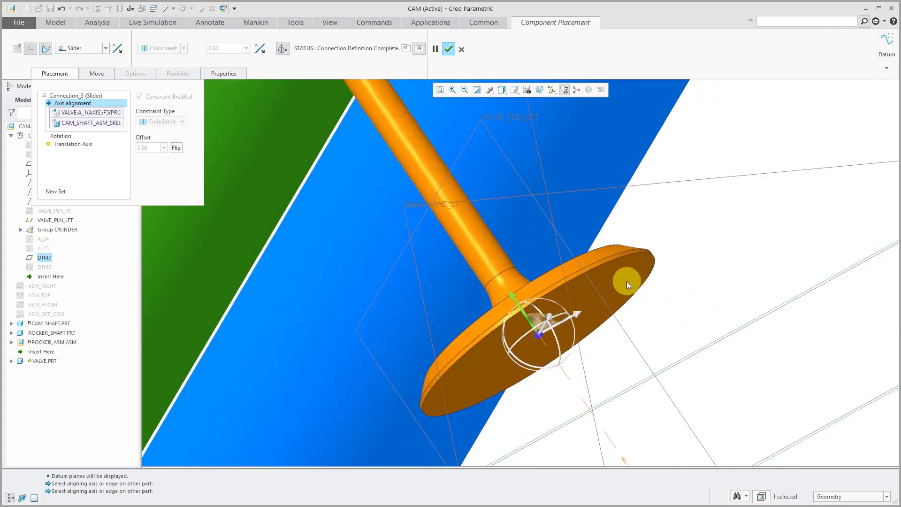
pyautogui.click(89, 144)
pyautogui.click(99, 128)
pyautogui.click(599, 300)
pyautogui.scroll(-2, 529, 263)
pyautogui.scroll(-2, 528, 262)
pyautogui.click(637, 278)
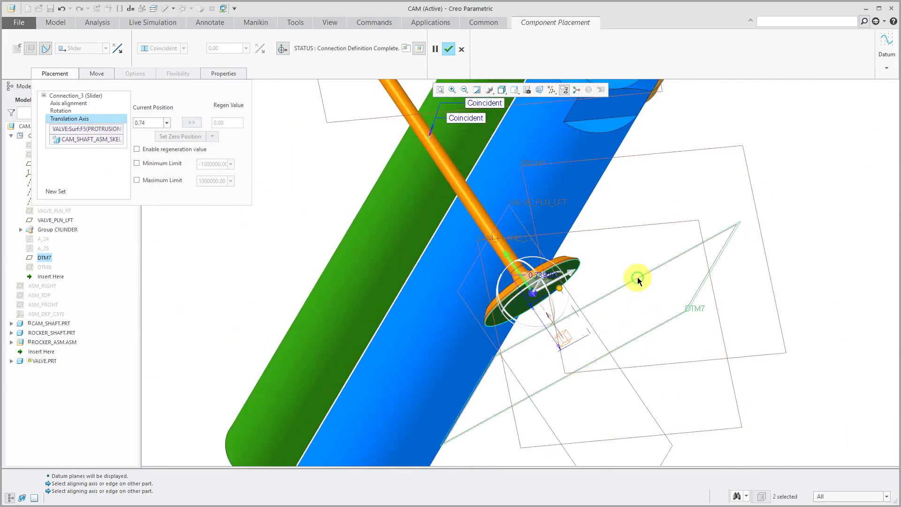
# - Set the valve's current translation position to 0.1 and turn off the display of datum planes
pyautogui.doubleClick(155, 123)
pyautogui.write('.1')
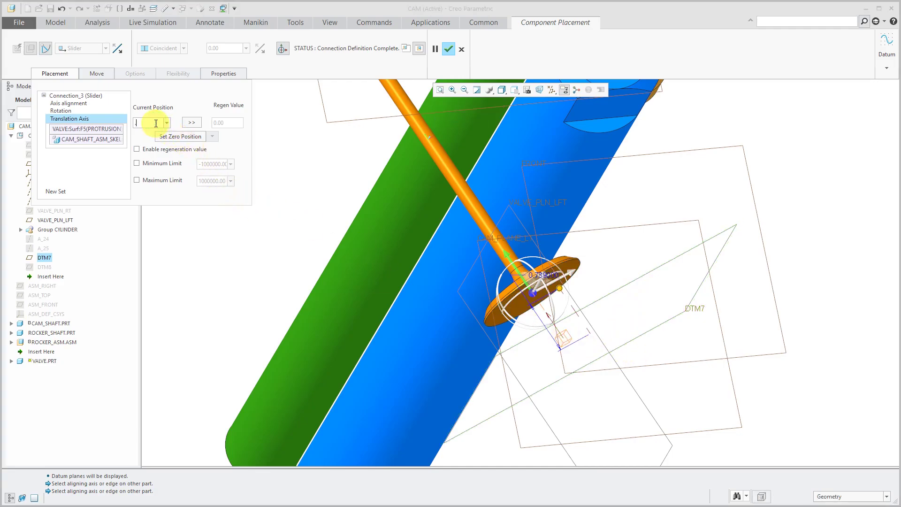
pyautogui.press('Return')
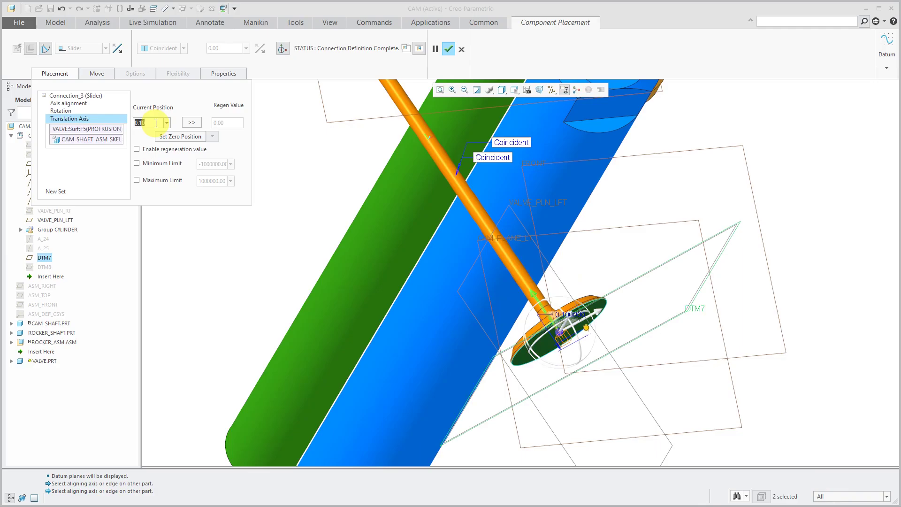
pyautogui.click(554, 91)
pyautogui.click(575, 142)
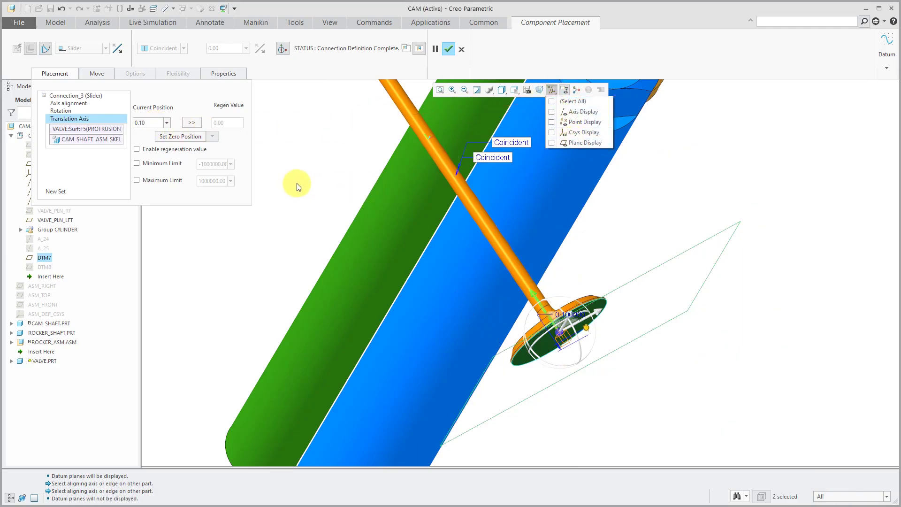
# - Enable the translation axis regeneration value, set it to the current position of 0.10, and accept the valve placement
pyautogui.click(188, 125)
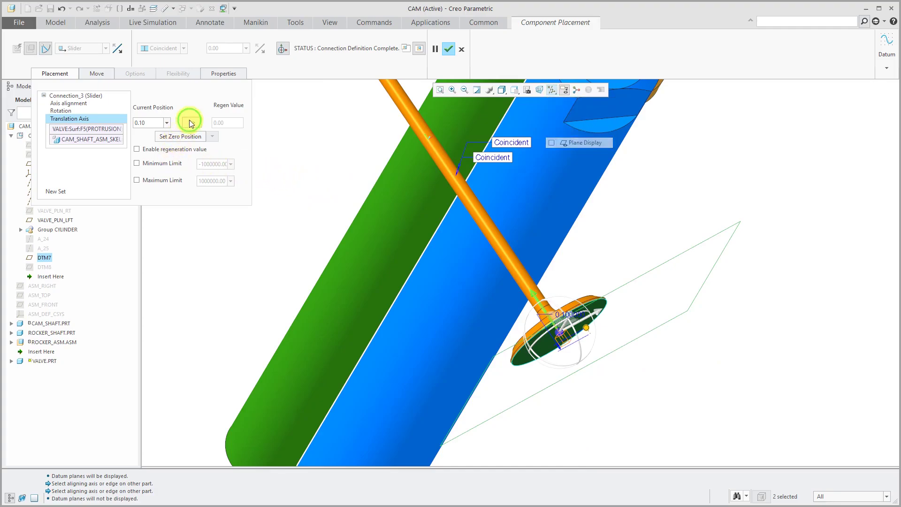
pyautogui.click(137, 150)
pyautogui.click(192, 122)
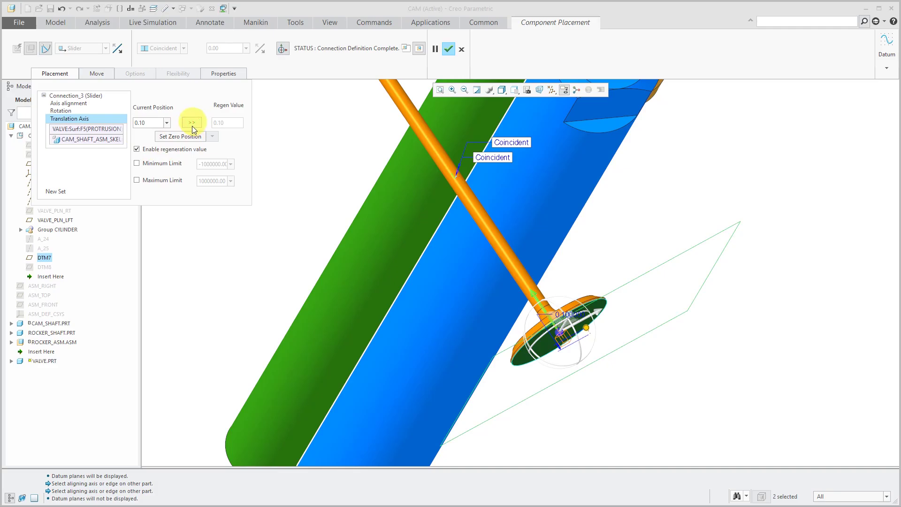
pyautogui.scroll(2, 462, 254)
pyautogui.moveTo(514, 287); pyautogui.dragTo(538, 294, button='middle')
pyautogui.scroll(3, 565, 324)
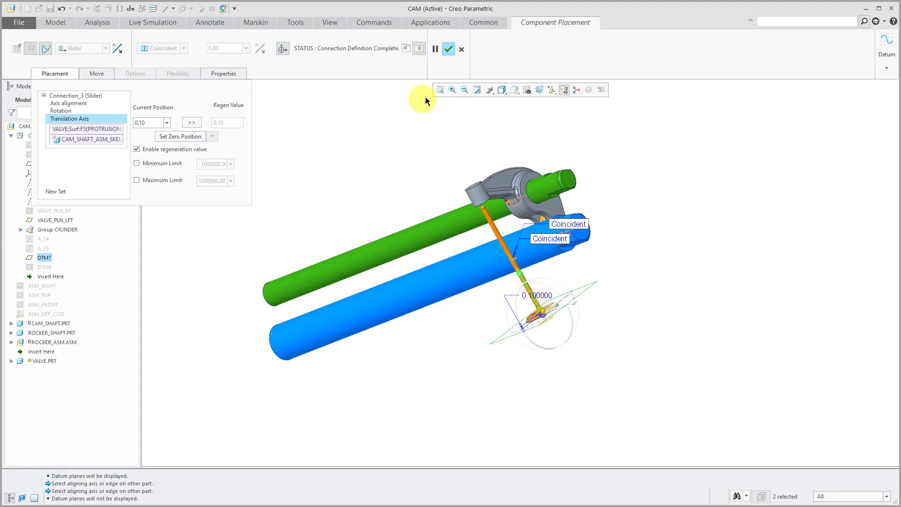
pyautogui.click(449, 50)
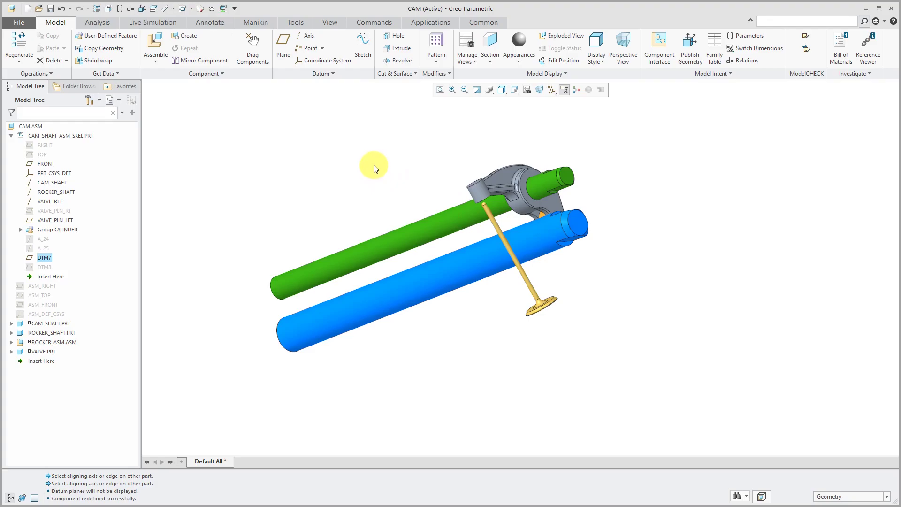
# - Enter the Mechanism application and start a servo motor on the translation axis of Connection_3
pyautogui.click(431, 24)
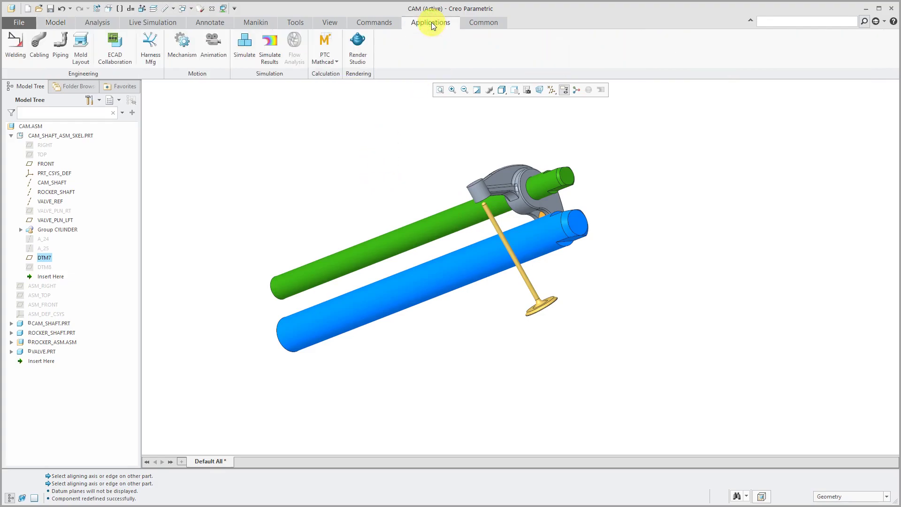
pyautogui.click(182, 41)
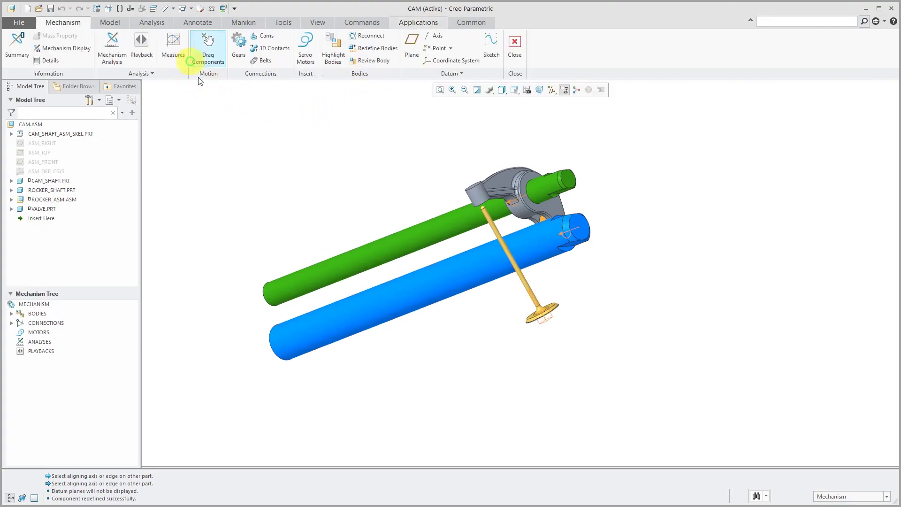
pyautogui.scroll(3, 552, 327)
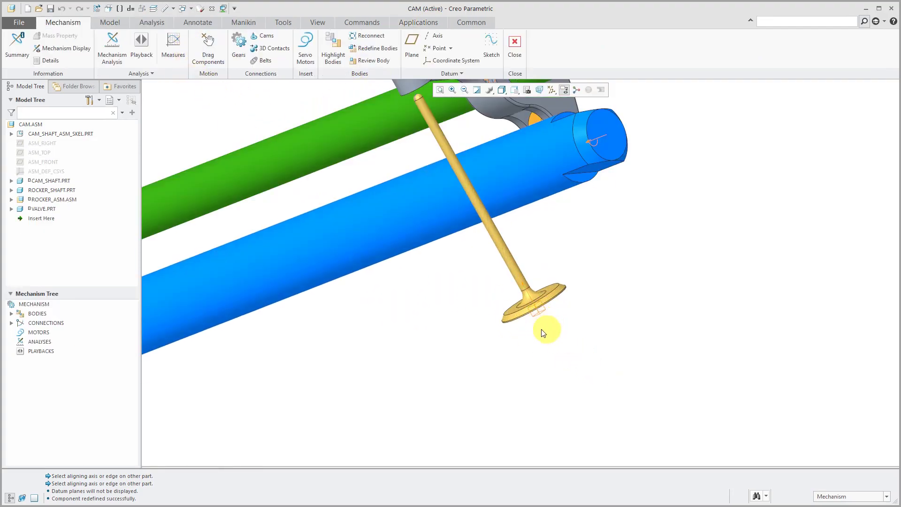
pyautogui.click(11, 323)
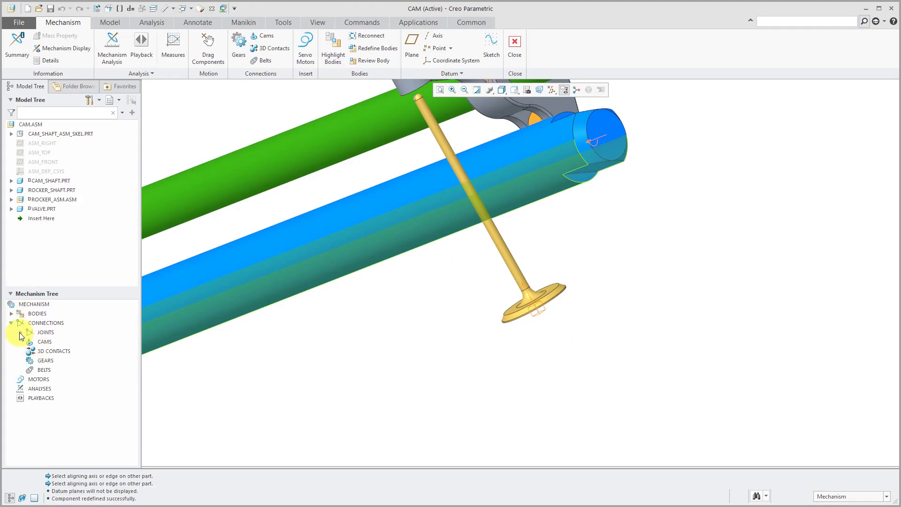
pyautogui.click(20, 332)
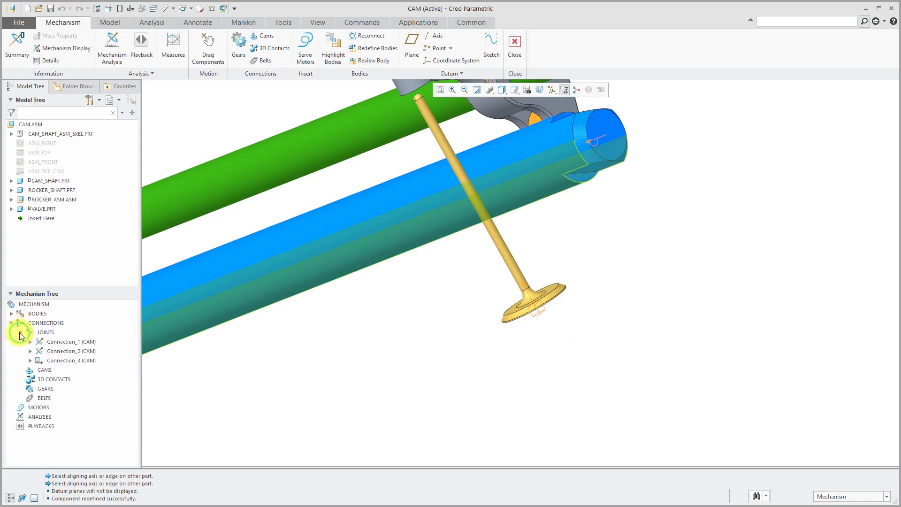
pyautogui.click(30, 361)
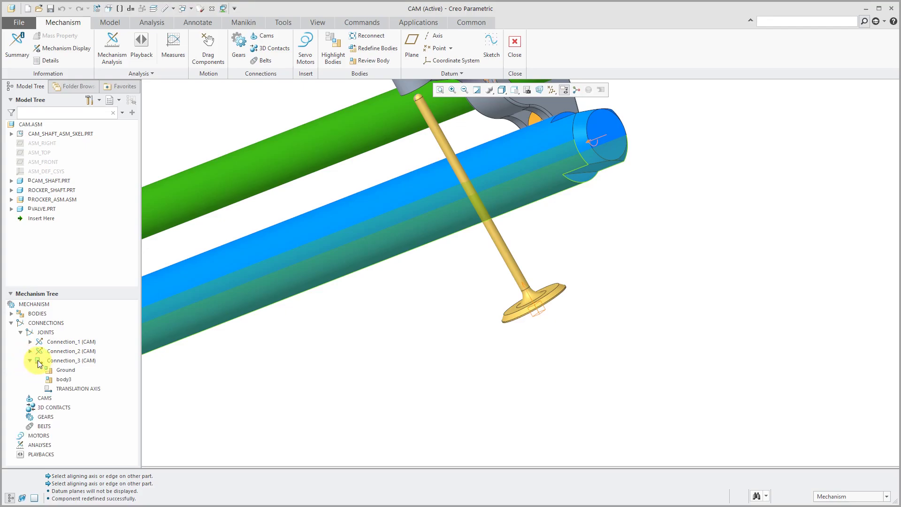
pyautogui.click(81, 391)
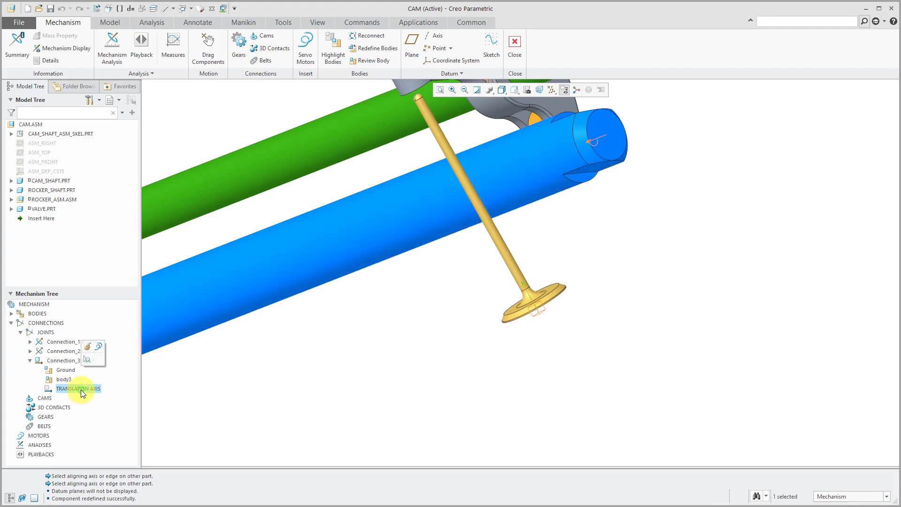
pyautogui.click(99, 348)
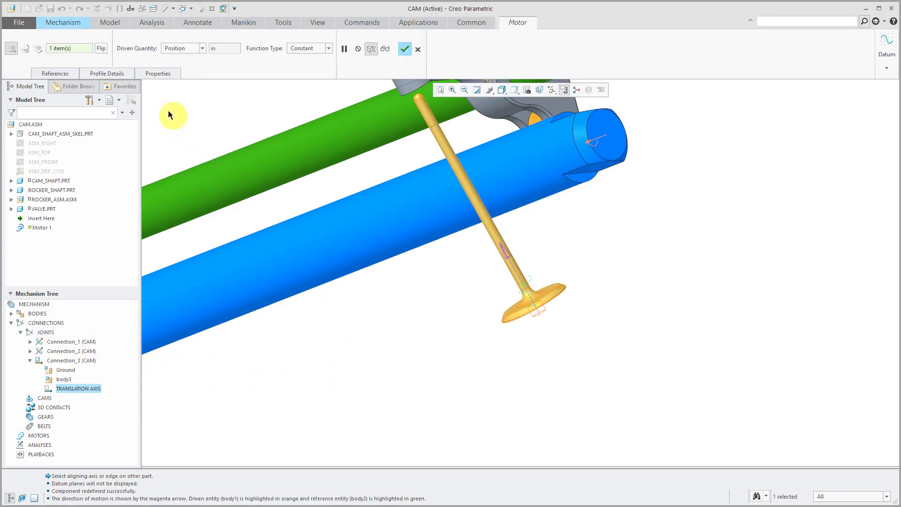
# - Set the servo motor's position function type to Cosine in its profile details
pyautogui.click(115, 74)
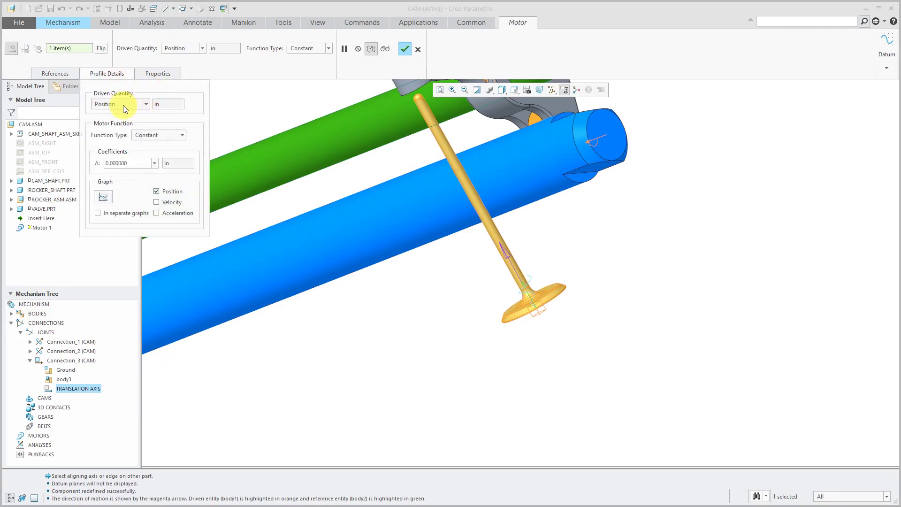
pyautogui.click(182, 136)
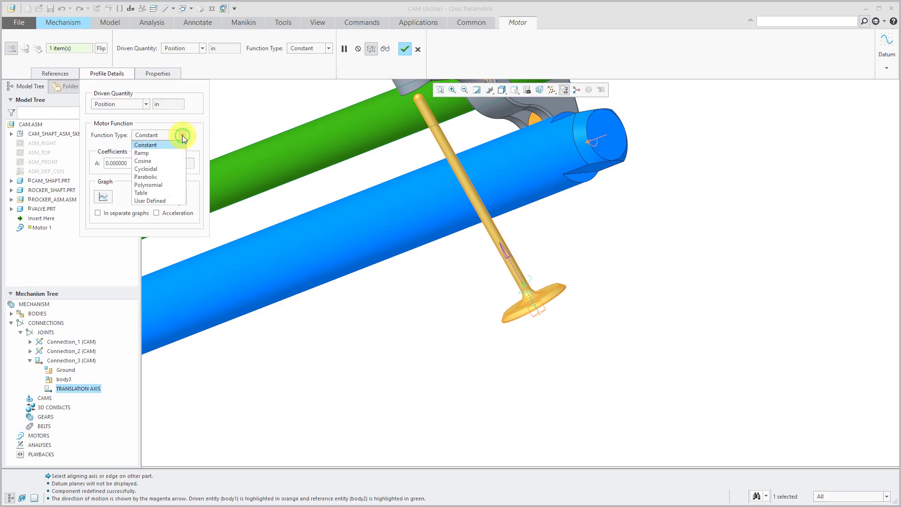
pyautogui.click(164, 161)
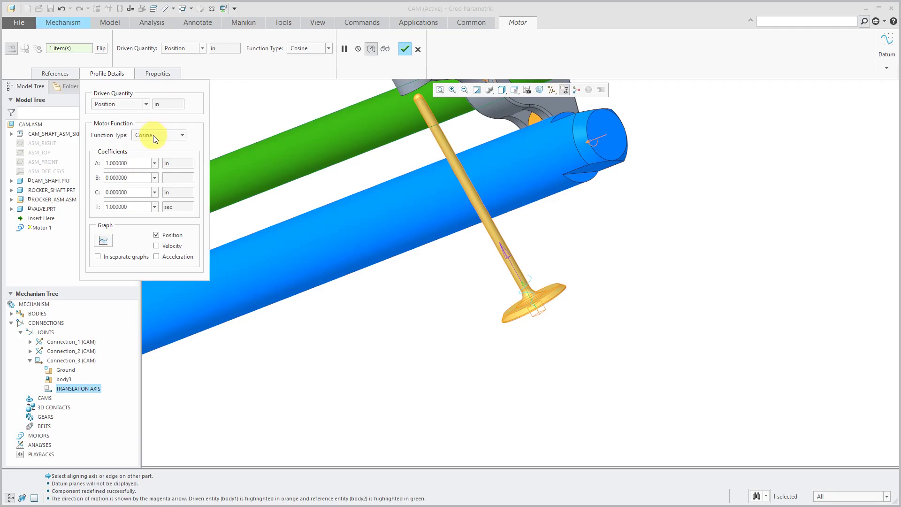
pyautogui.moveTo(153, 135)
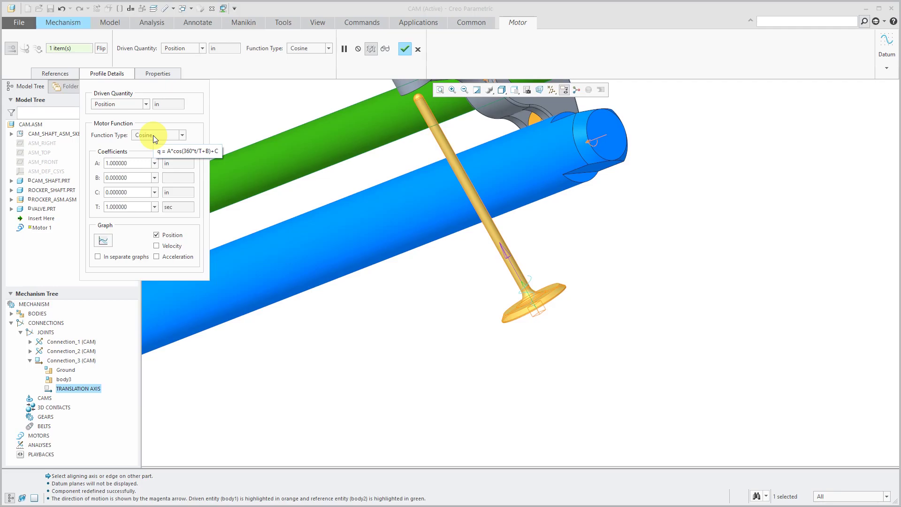
# - Set the cosine function's period T to 0.25 sec and its amplitude A to 0.25 in
pyautogui.doubleClick(136, 207)
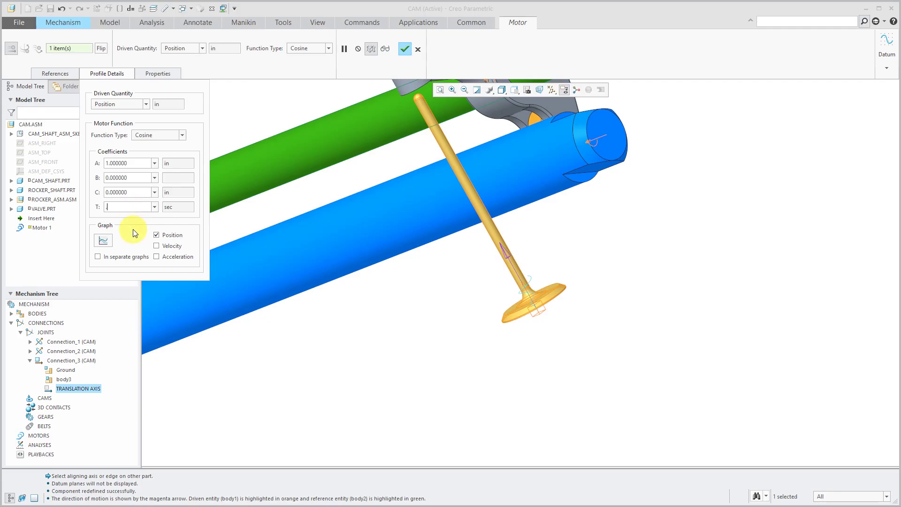
pyautogui.write('0.25')
pyautogui.press('Return')
pyautogui.doubleClick(131, 163)
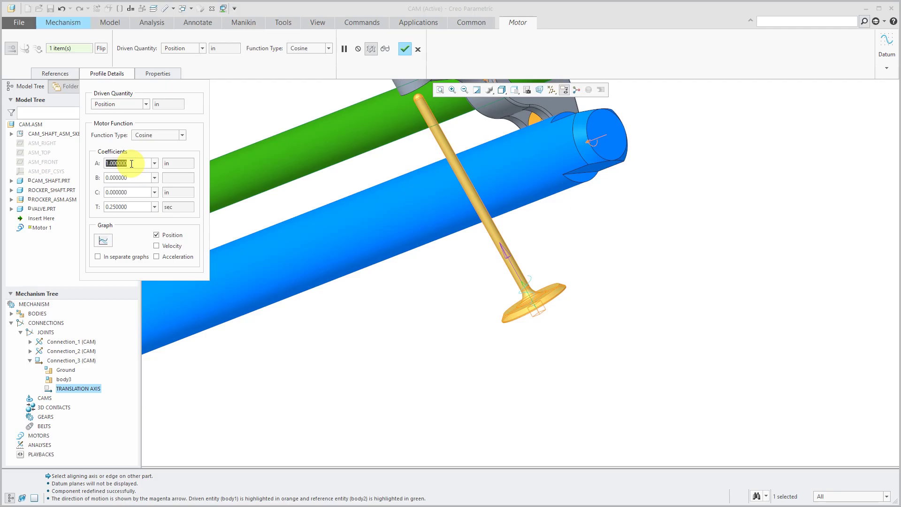
pyautogui.write('.25')
pyautogui.press('Return')
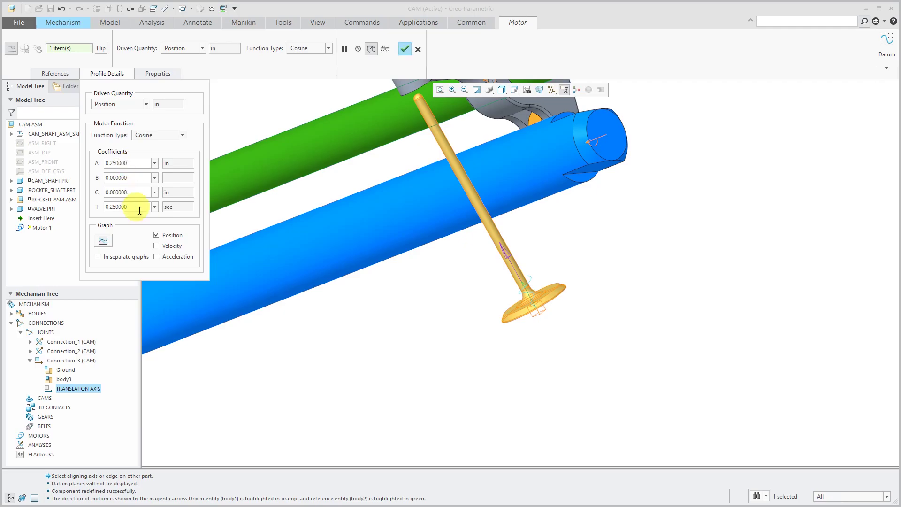
# - Graph the servo motor's position profile, set coefficient C to -0.15 in, and accept the motor
pyautogui.click(105, 239)
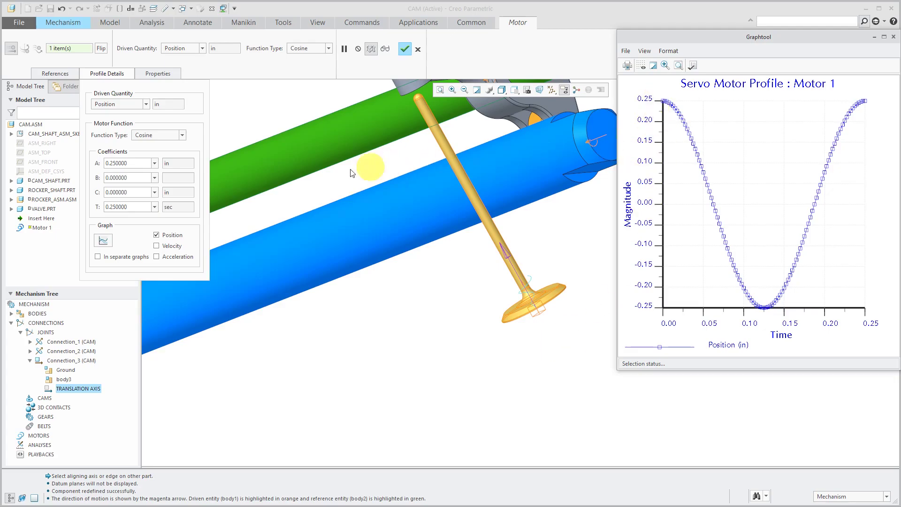
pyautogui.doubleClick(136, 191)
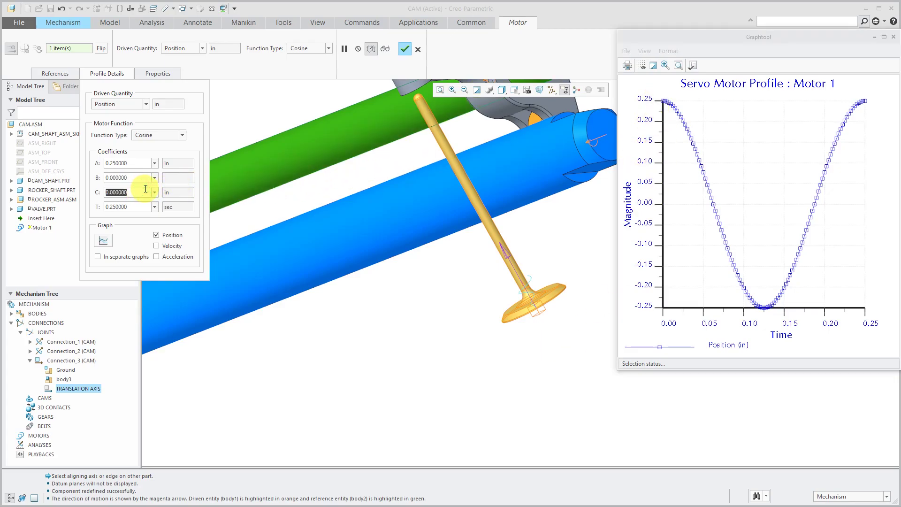
pyautogui.write('-')
pyautogui.write('0.15')
pyautogui.press('Return')
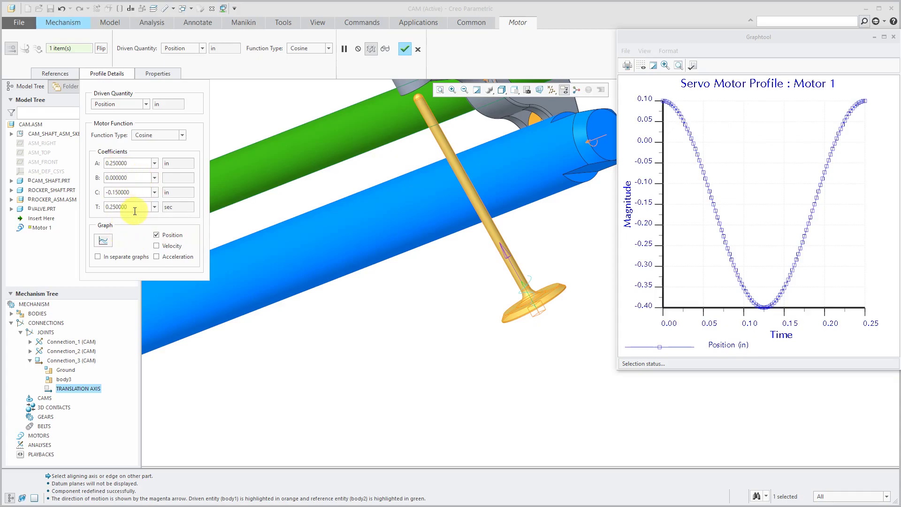
pyautogui.click(404, 50)
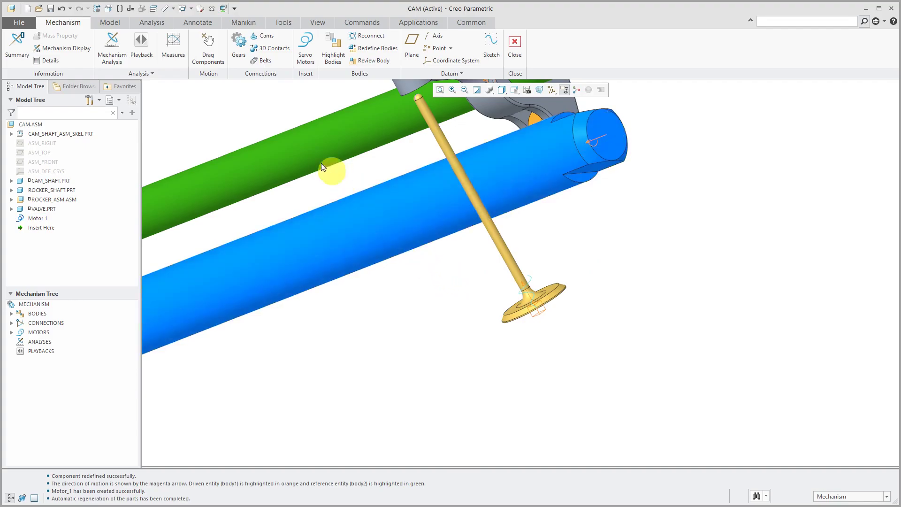
# - Take a snapshot of the mechanism's current position and name it START
pyautogui.click(208, 47)
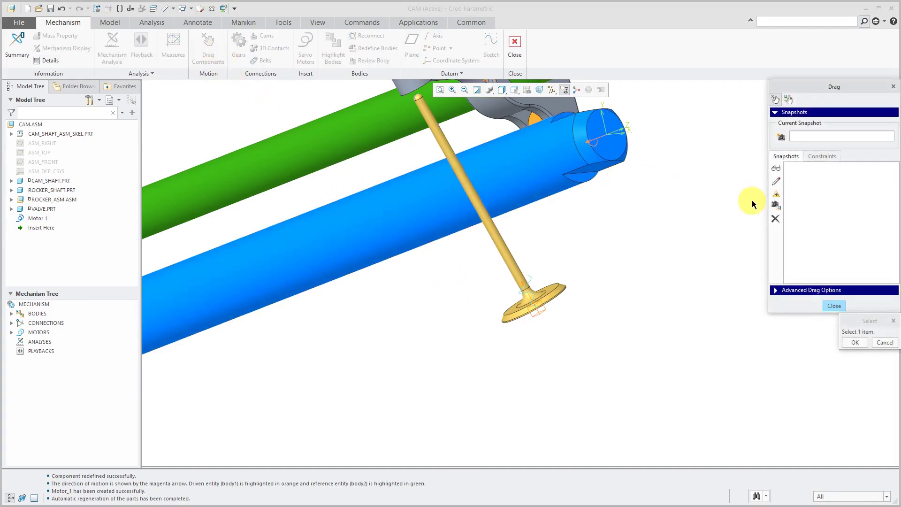
pyautogui.click(782, 138)
pyautogui.click(775, 111)
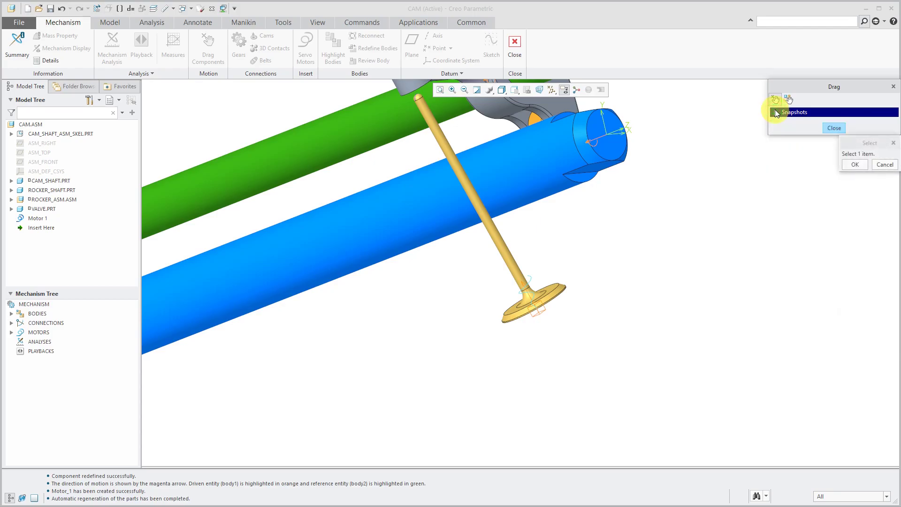
pyautogui.click(775, 111)
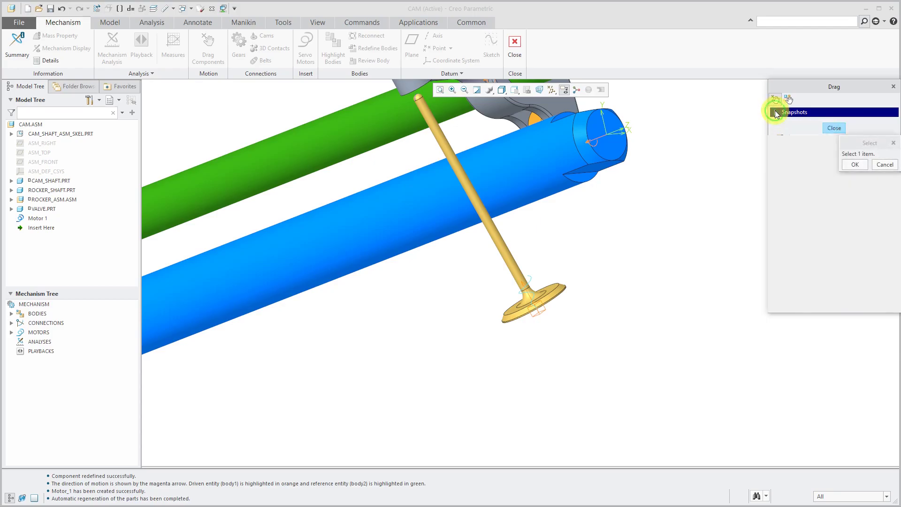
pyautogui.click(782, 138)
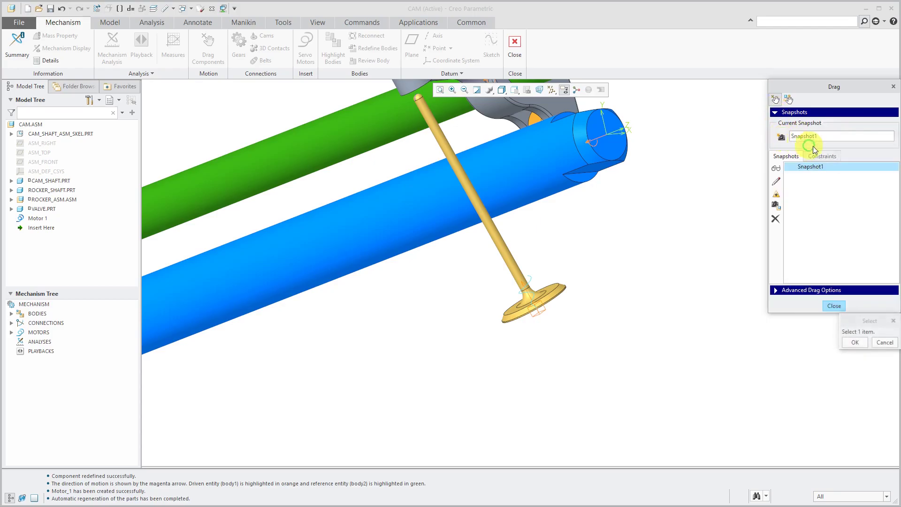
pyautogui.write('START')
pyautogui.press('Return')
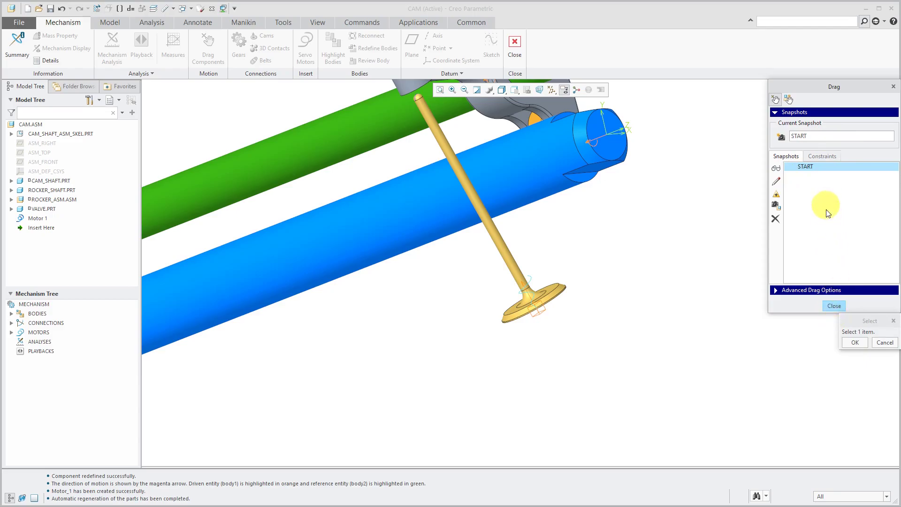
pyautogui.click(839, 307)
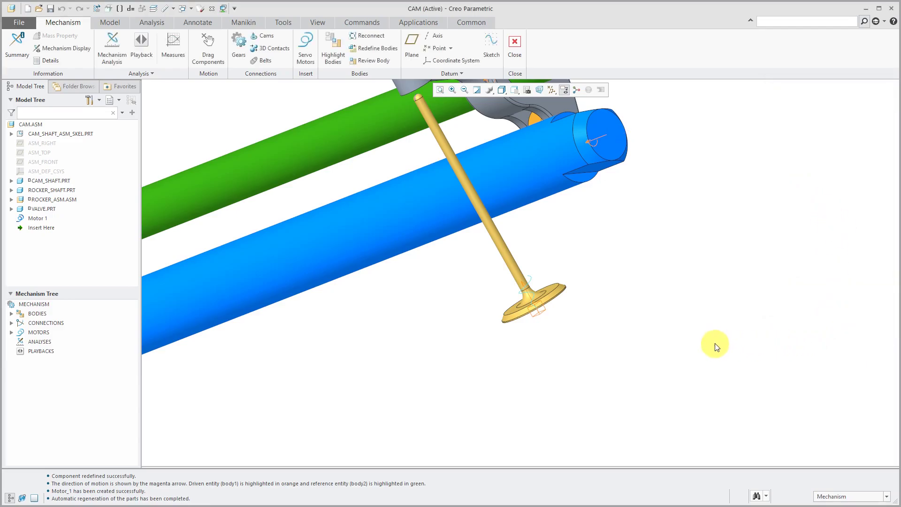
# - Create a new mechanism analysis named VALVE-TEST with the type Kinematic
pyautogui.click(37, 342)
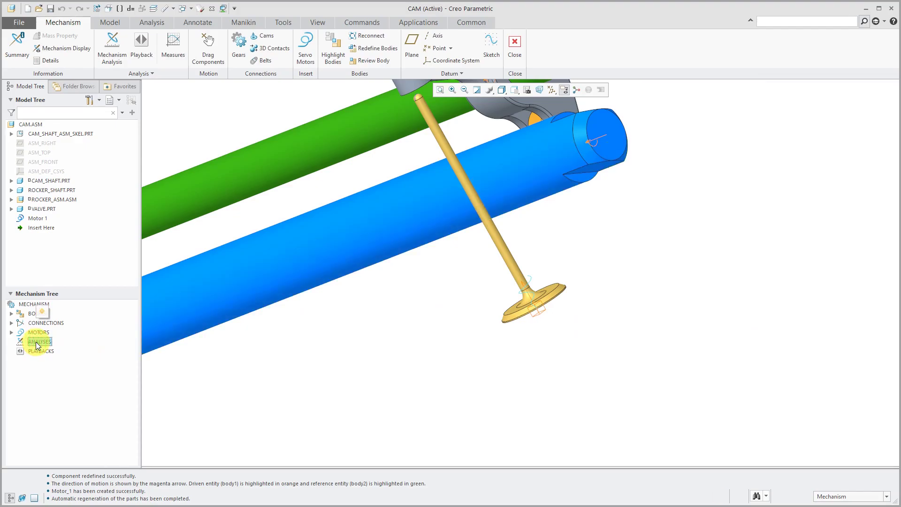
pyautogui.rightClick(42, 315)
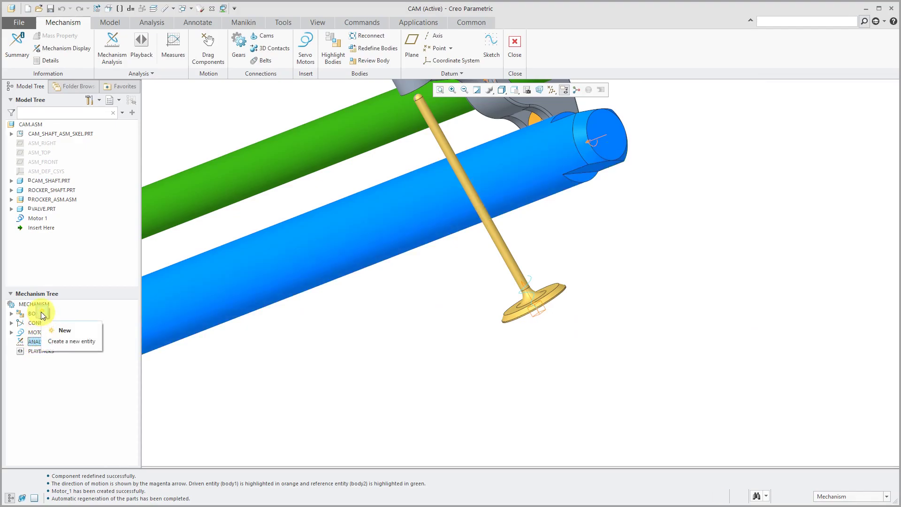
pyautogui.click(63, 330)
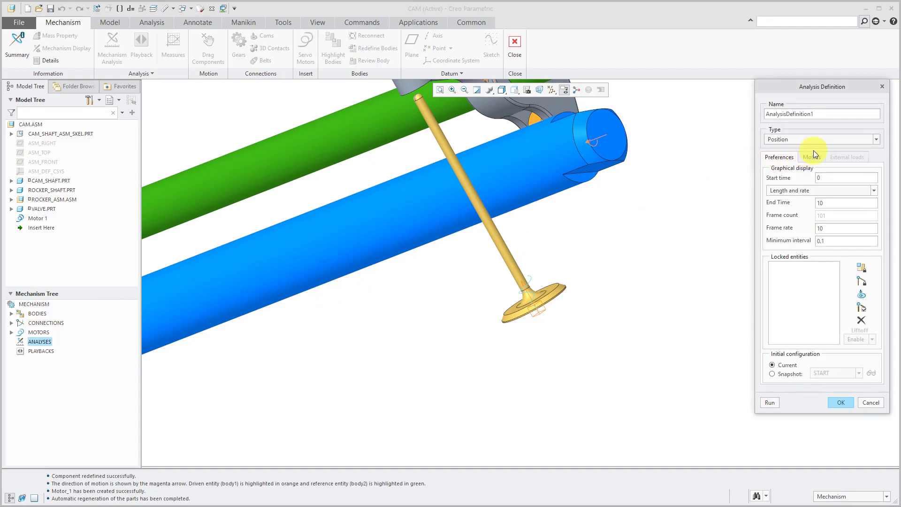
pyautogui.doubleClick(823, 114)
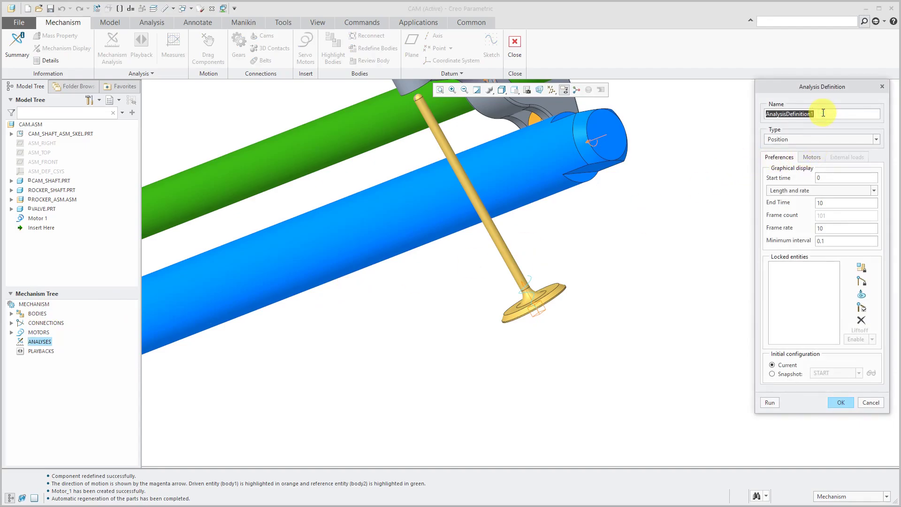
pyautogui.write('VALVE-TEST')
pyautogui.click(861, 137)
pyautogui.click(830, 156)
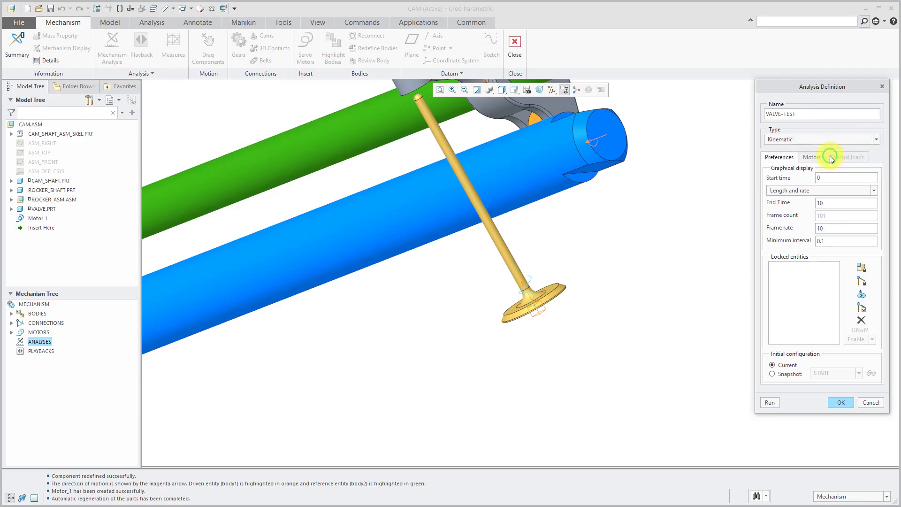
# - Set the analysis end time to 1 and its frame rate to 100
pyautogui.doubleClick(835, 202)
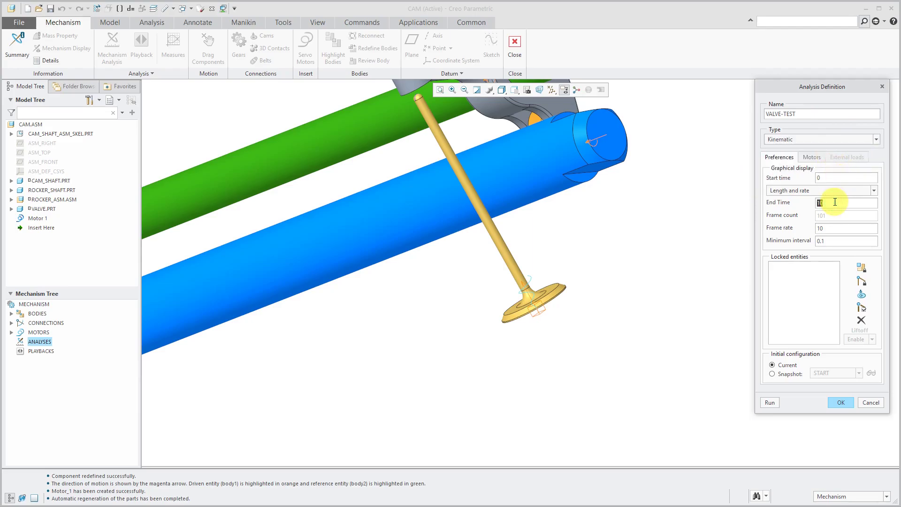
pyautogui.write('1')
pyautogui.doubleClick(830, 229)
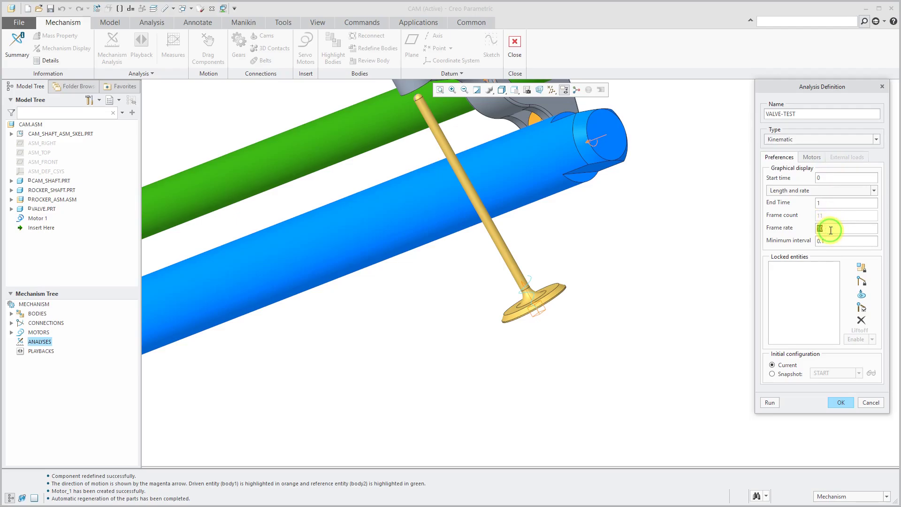
pyautogui.write('100')
# - End Motor 1 at .25 in the VALVE-TEST analysis, then run and accept the analysis
pyautogui.click(813, 157)
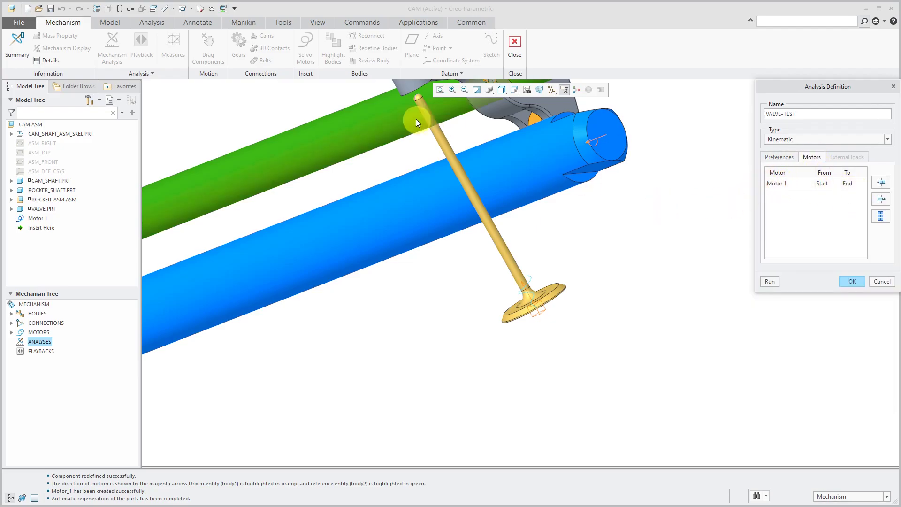
pyautogui.click(851, 183)
pyautogui.write('.25')
pyautogui.press('Return')
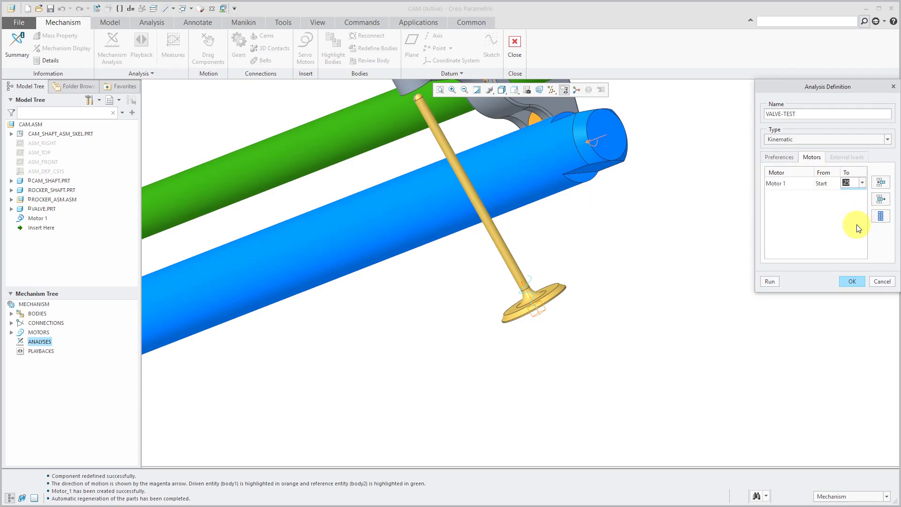
pyautogui.click(770, 280)
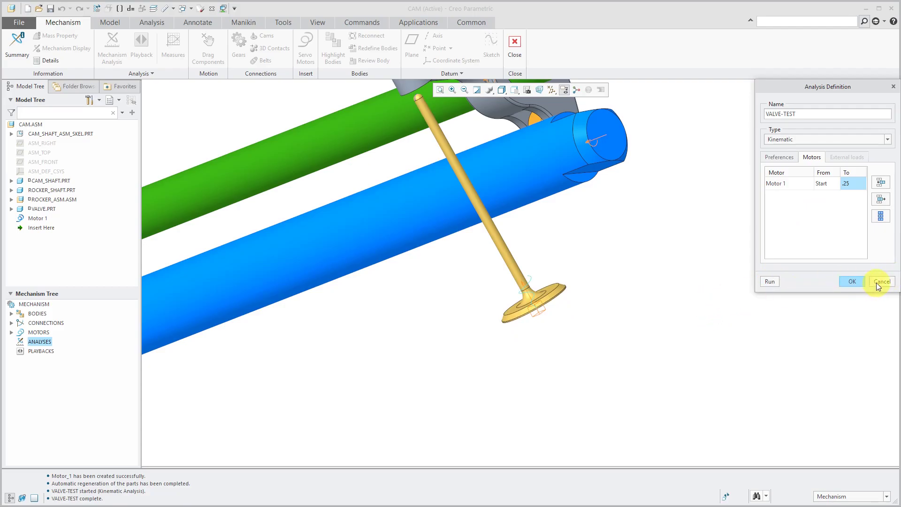
pyautogui.click(857, 280)
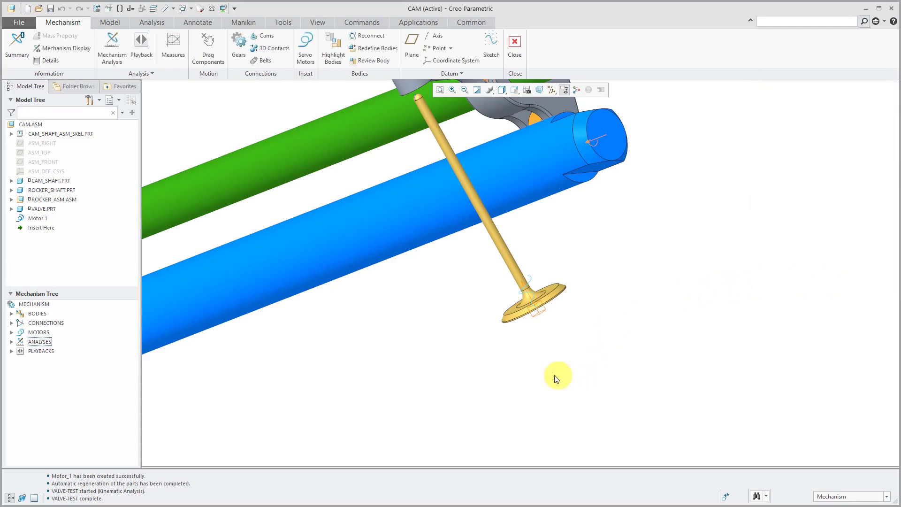
# - Turn on the display of datum points to show those at the rocker's valve end
pyautogui.scroll(-3, 536, 388)
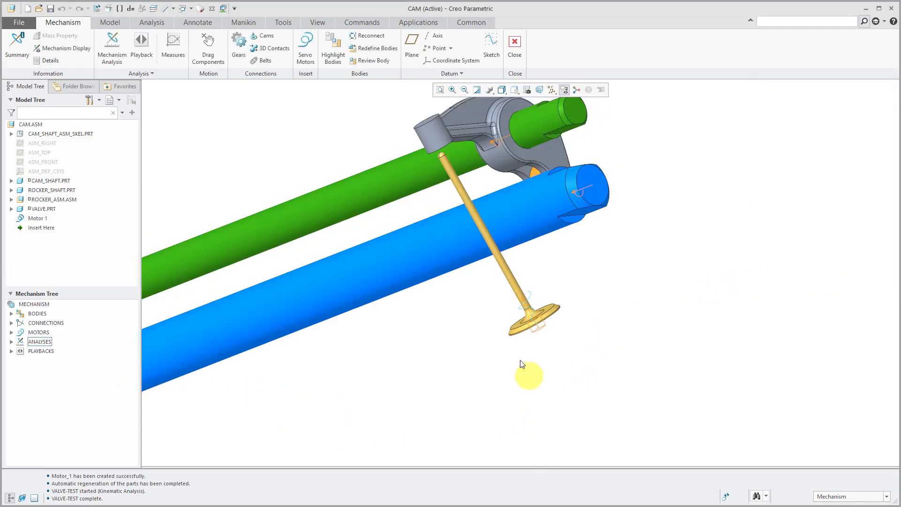
pyautogui.moveTo(499, 277); pyautogui.dragTo(475, 276, button='middle')
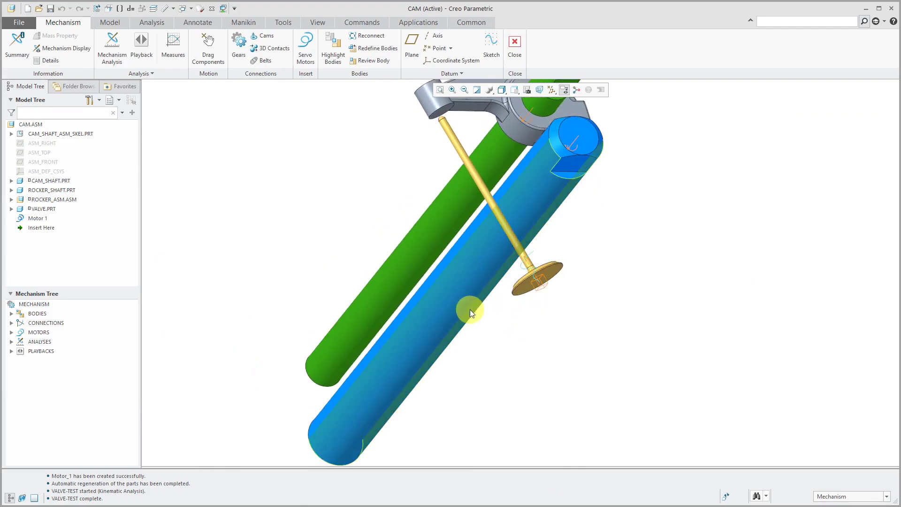
pyautogui.moveTo(468, 308); pyautogui.dragTo(460, 280, button='middle')
pyautogui.scroll(4, 461, 120)
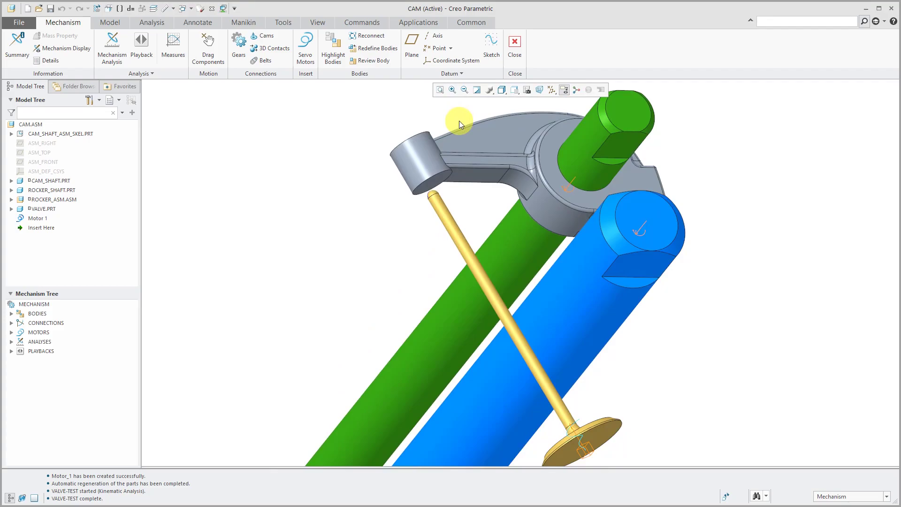
pyautogui.click(552, 91)
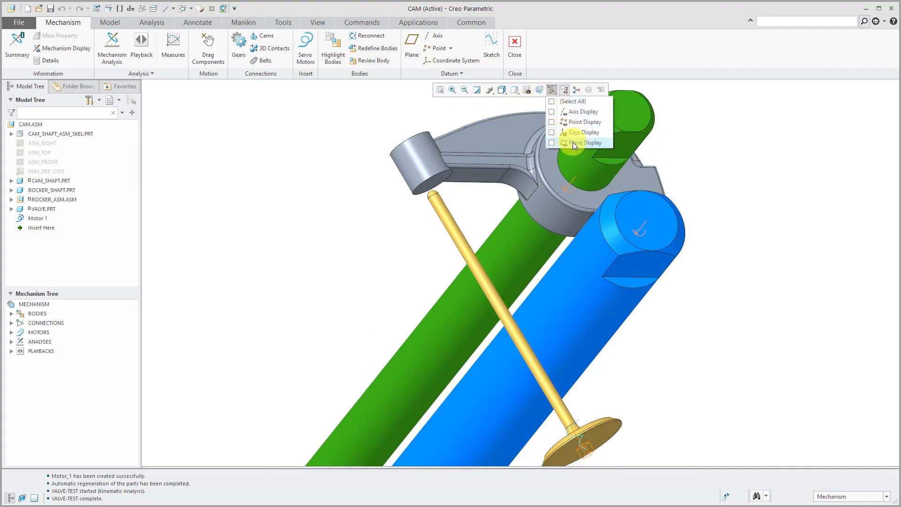
pyautogui.click(573, 123)
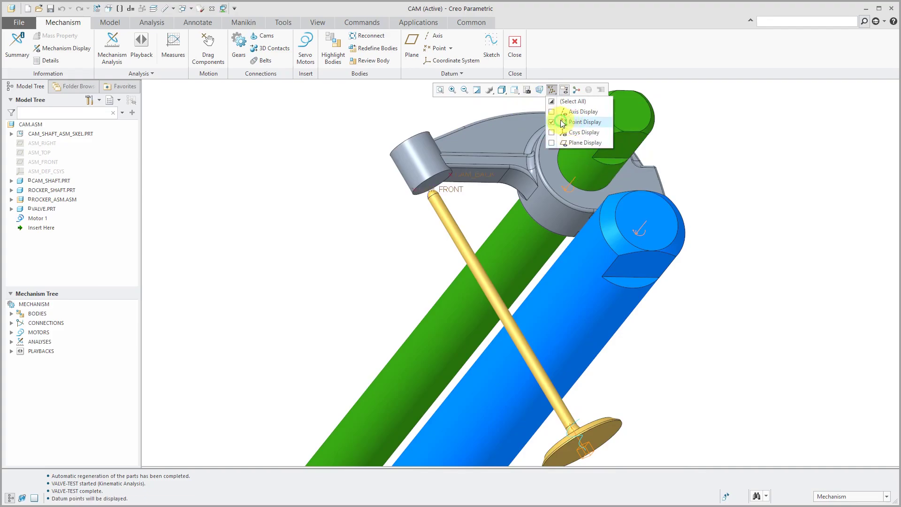
pyautogui.click(372, 116)
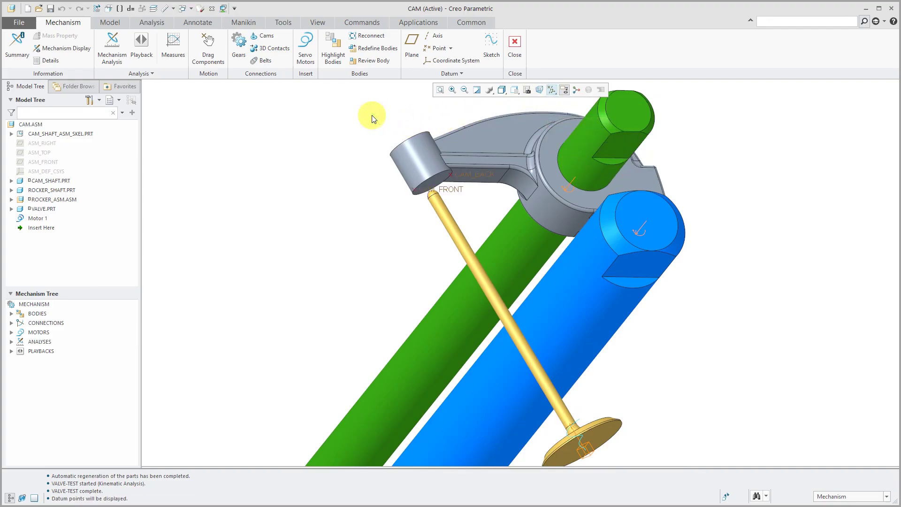
# - Start a cam-follower connection with the rocker's end face above the valve as Cam 1, using CAM_FRONT and CAM_BACK as front and back references
pyautogui.click(269, 38)
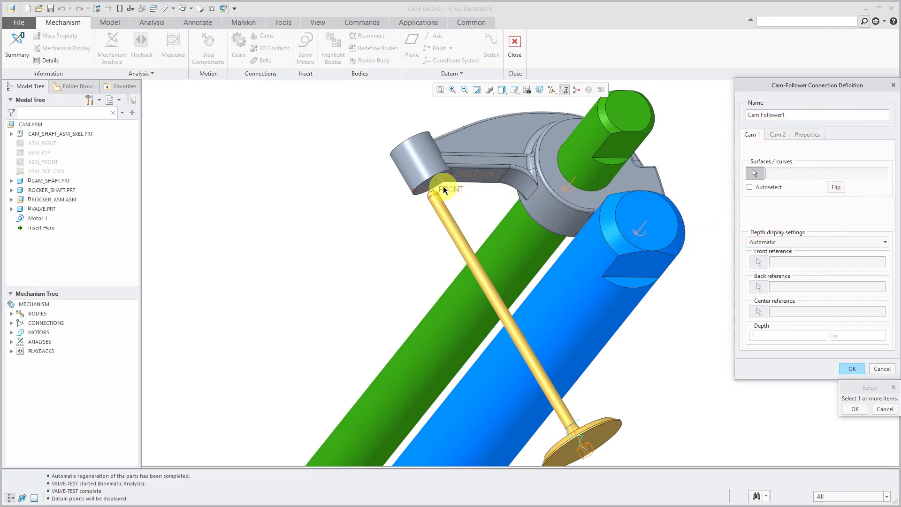
pyautogui.scroll(-4, 441, 180)
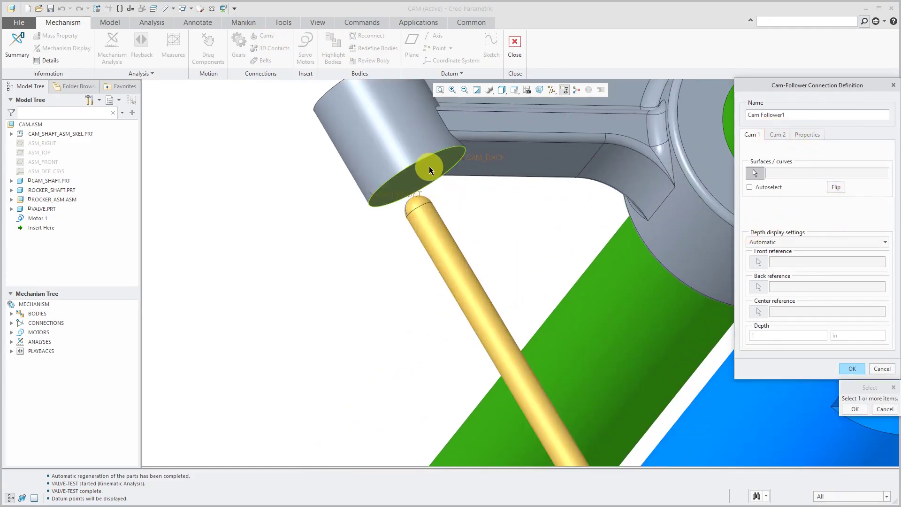
pyautogui.click(429, 167)
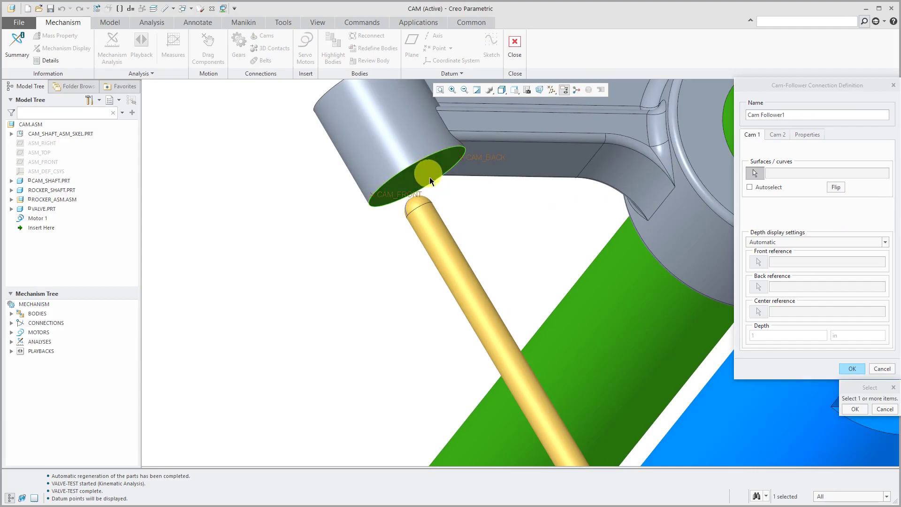
pyautogui.click(855, 409)
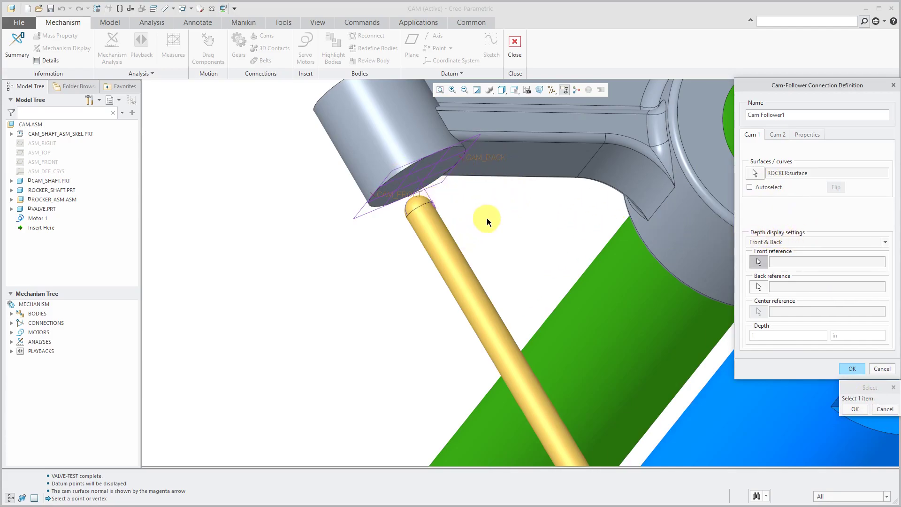
pyautogui.click(406, 199)
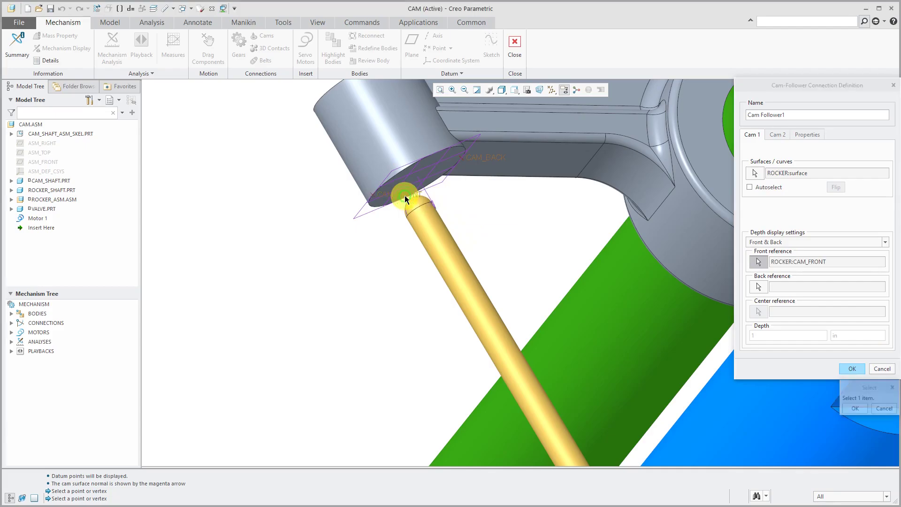
pyautogui.click(497, 161)
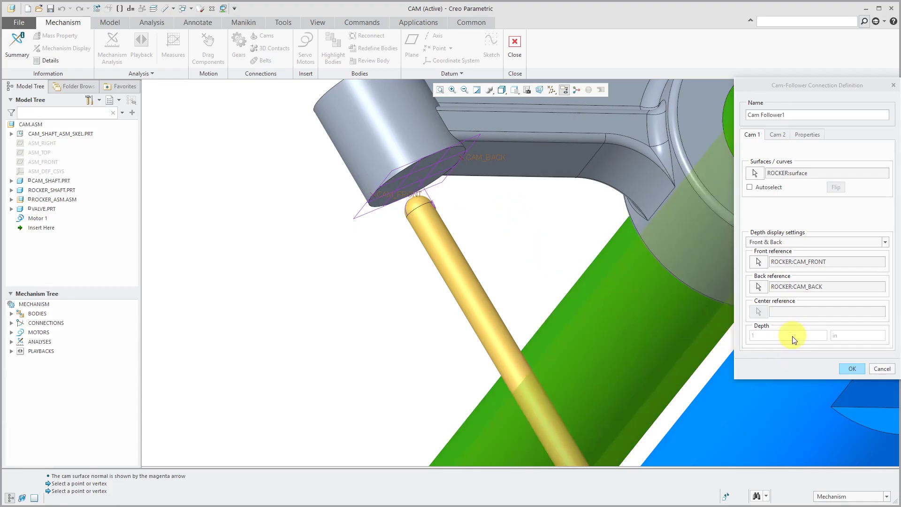
# - Define Cam 2 of the cam-follower connection with the two curves arching over the valve's rounded tip
pyautogui.click(781, 137)
pyautogui.scroll(2, 494, 221)
pyautogui.moveTo(474, 210); pyautogui.dragTo(472, 398, button='middle')
pyautogui.scroll(-5, 479, 353)
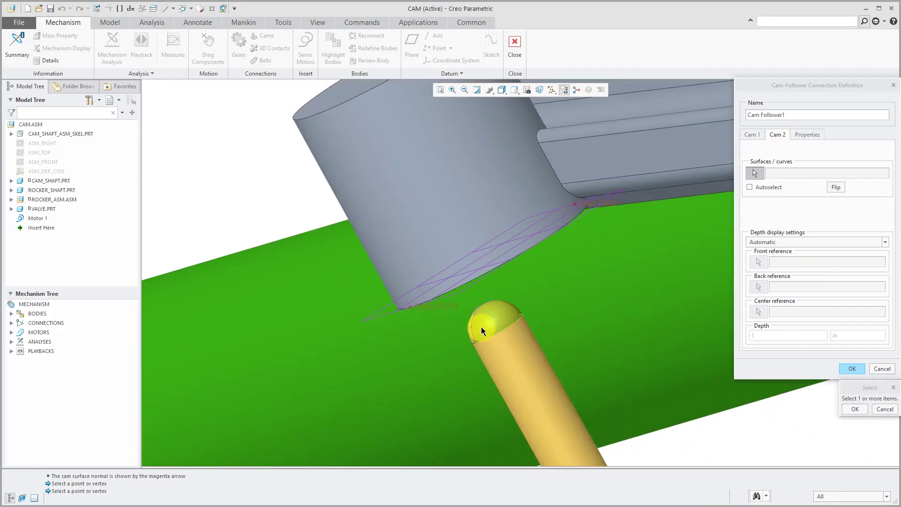
pyautogui.scroll(-2, 481, 326)
pyautogui.click(457, 321)
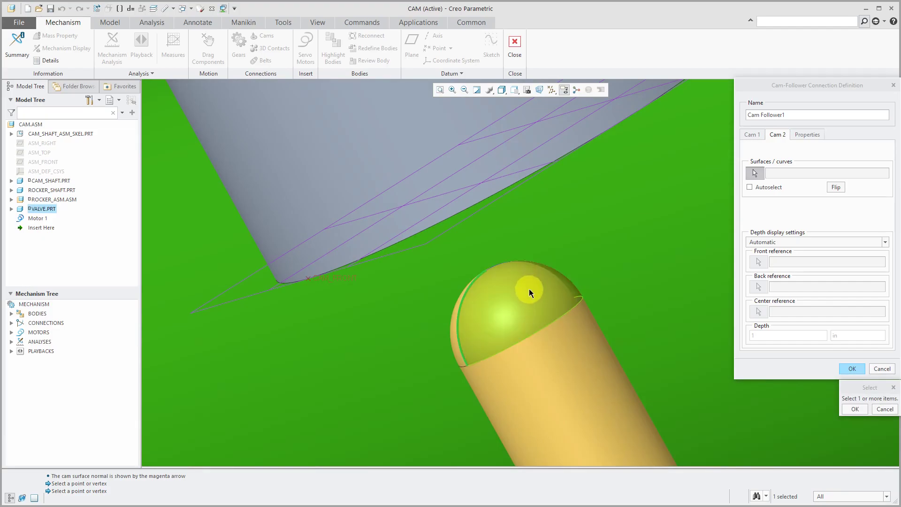
pyautogui.moveTo(528, 289); pyautogui.dragTo(529, 296, button='middle')
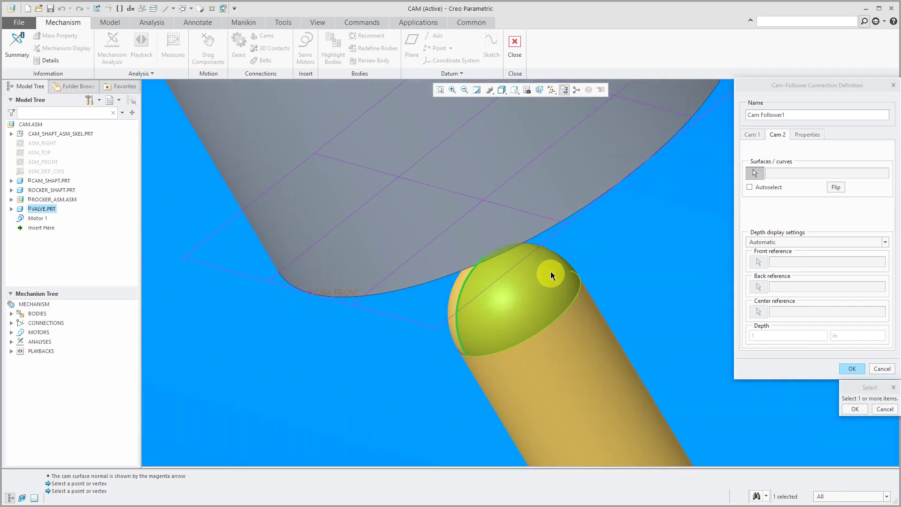
pyautogui.click(548, 249)
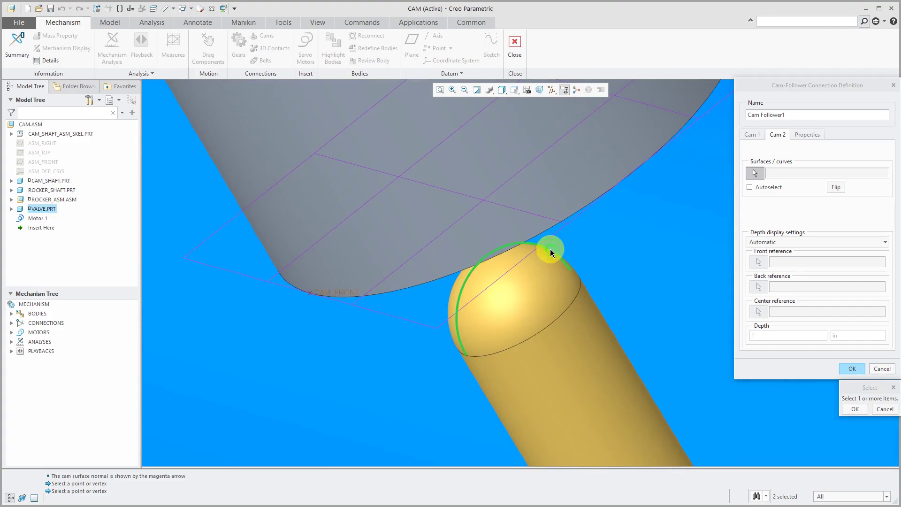
pyautogui.scroll(-6, 517, 263)
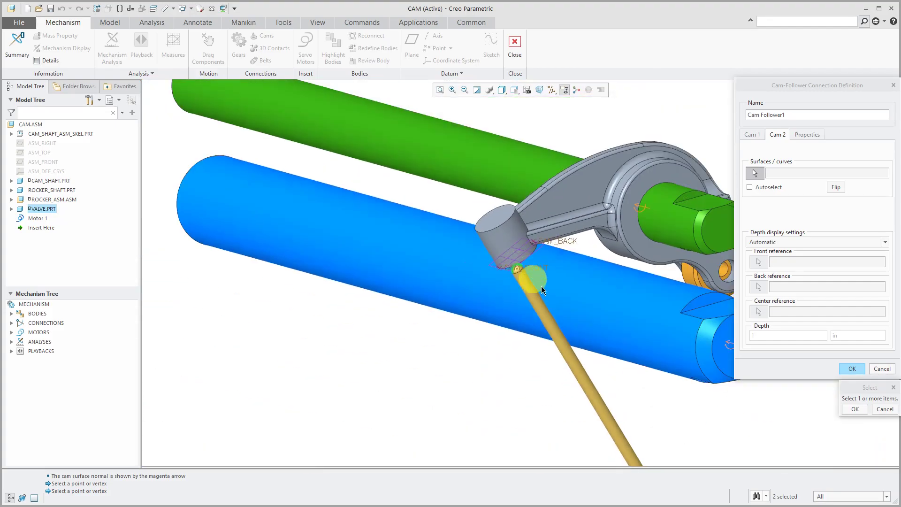
pyautogui.click(853, 410)
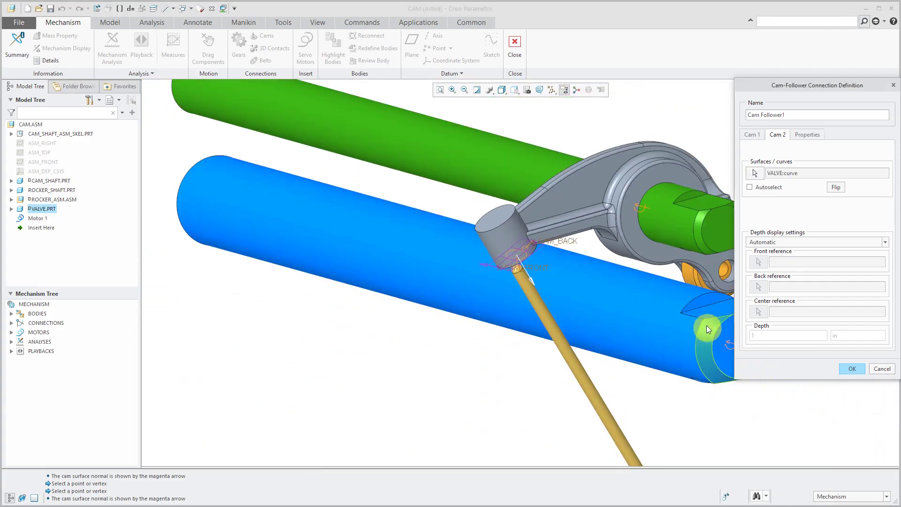
# - Review the cam-follower's liftoff and smoothing properties and complete the connection between rocker and valve
pyautogui.moveTo(579, 304); pyautogui.dragTo(576, 283, button='middle')
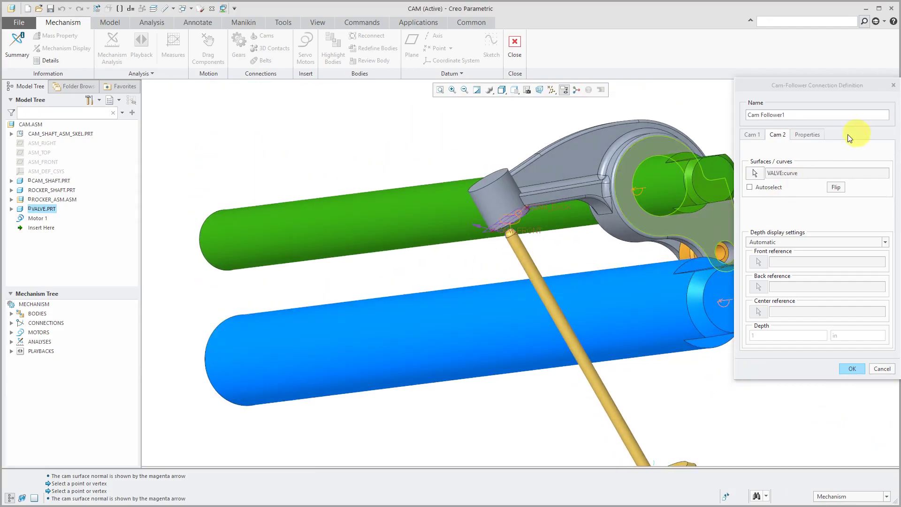
pyautogui.click(808, 135)
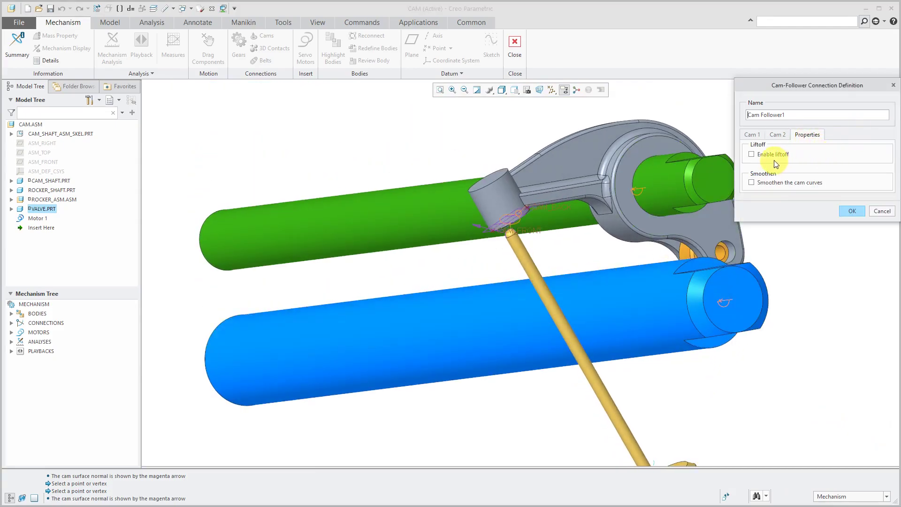
pyautogui.click(851, 212)
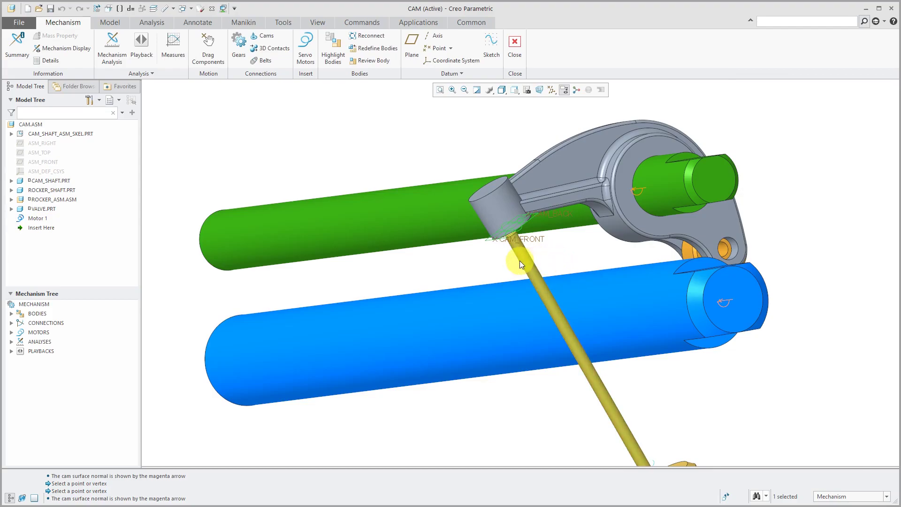
# - Start a servo motor on the rotation axis of the camshaft joint Connection_1
pyautogui.scroll(3, 519, 261)
pyautogui.moveTo(535, 264)
pyautogui.mouseDown(button='middle')
pyautogui.moveTo(519, 276)
pyautogui.moveTo(537, 277)
pyautogui.mouseUp(button='middle')
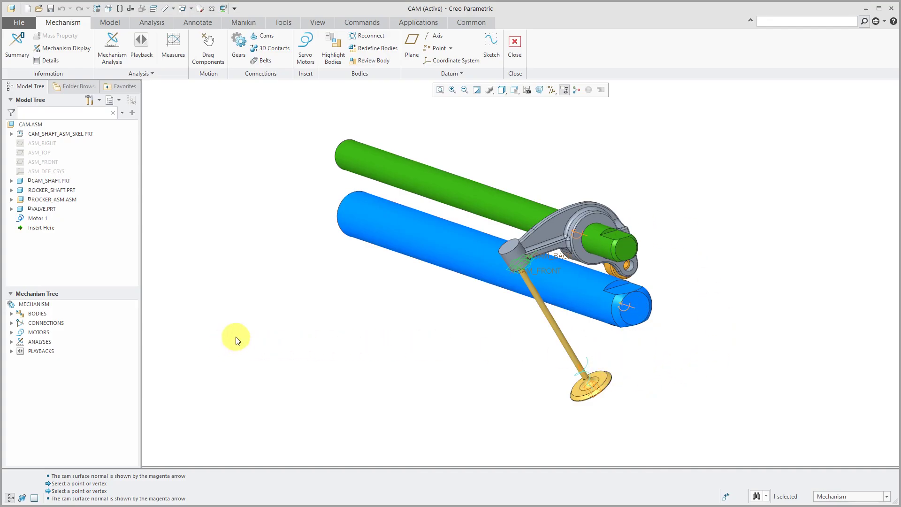
pyautogui.click(11, 332)
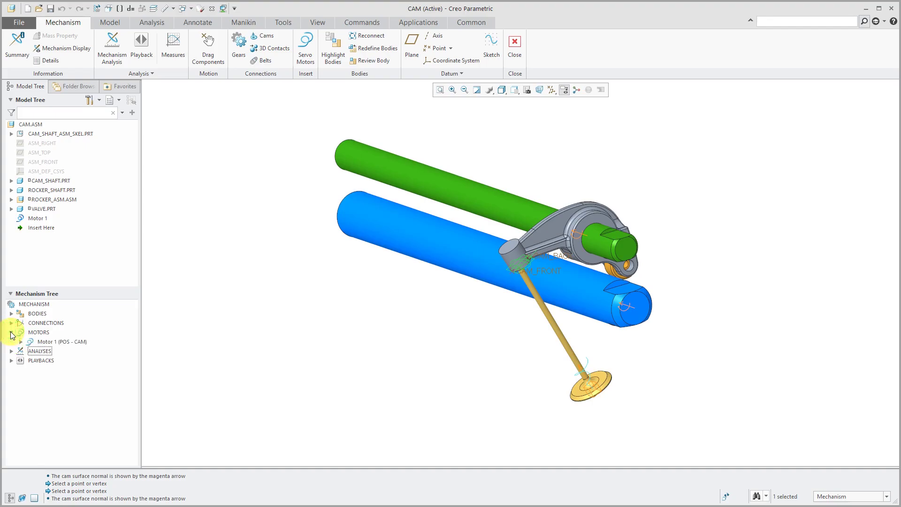
pyautogui.click(12, 323)
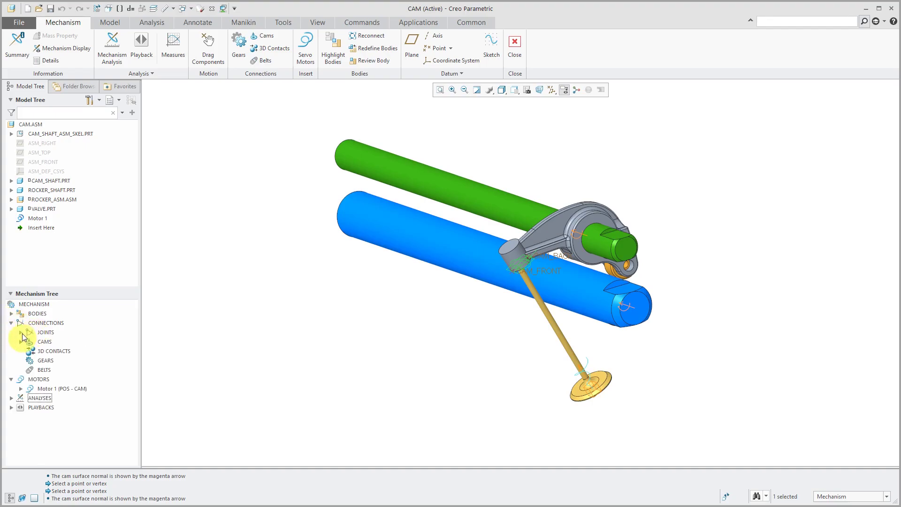
pyautogui.click(20, 333)
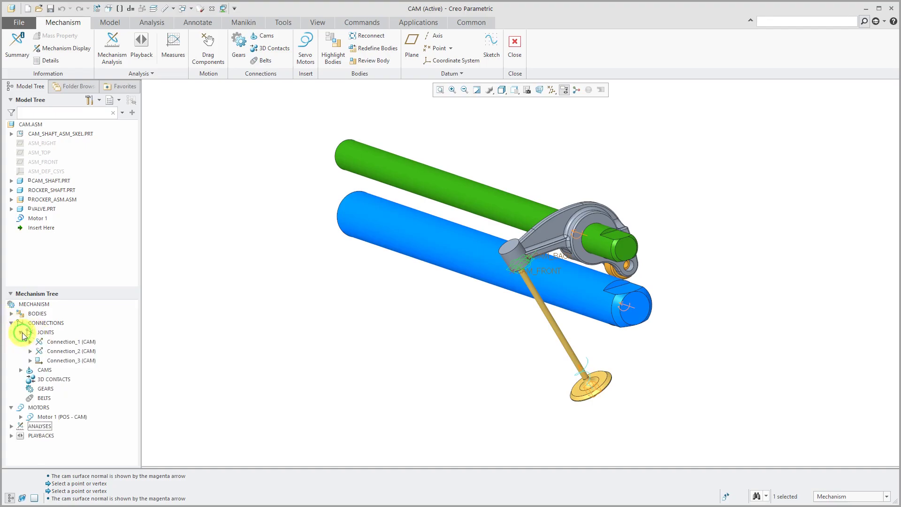
pyautogui.click(69, 343)
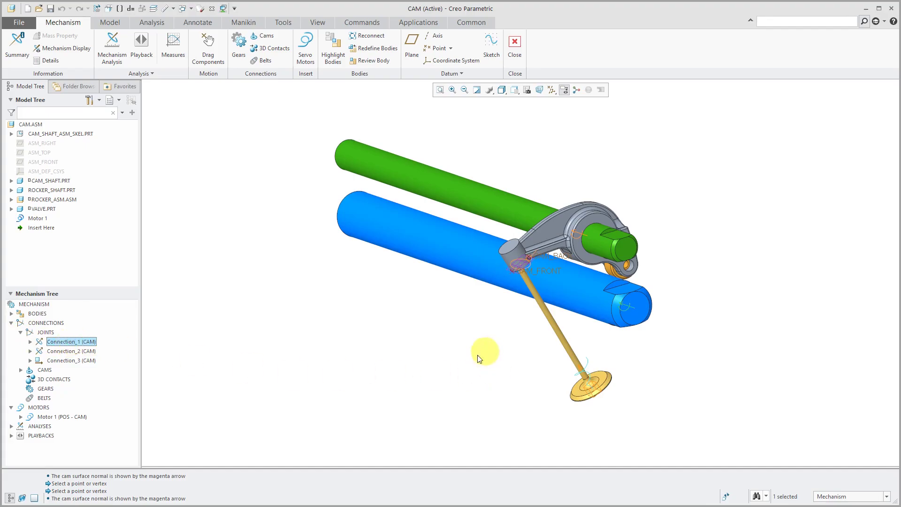
pyautogui.click(30, 341)
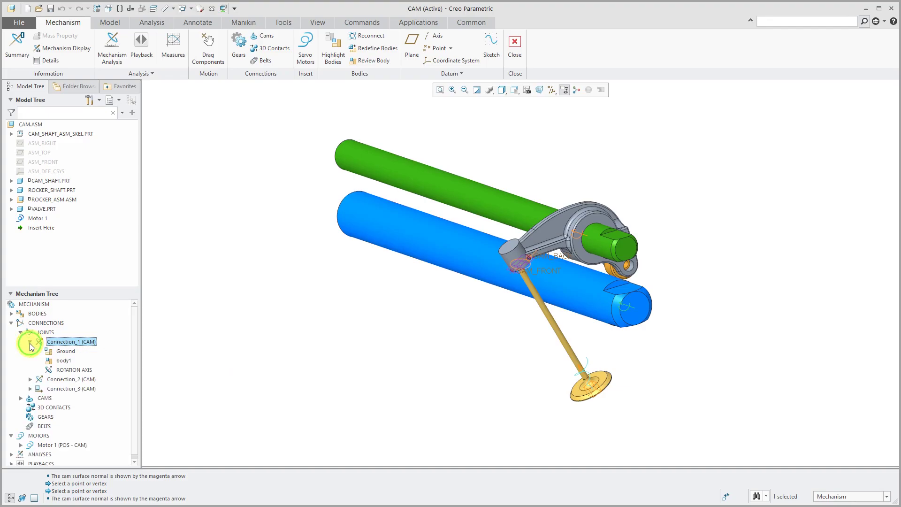
pyautogui.click(74, 370)
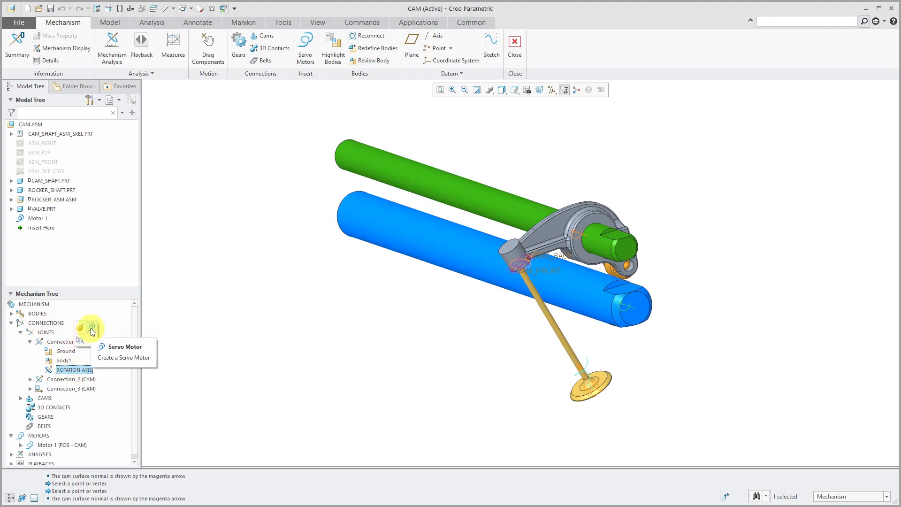
pyautogui.click(92, 328)
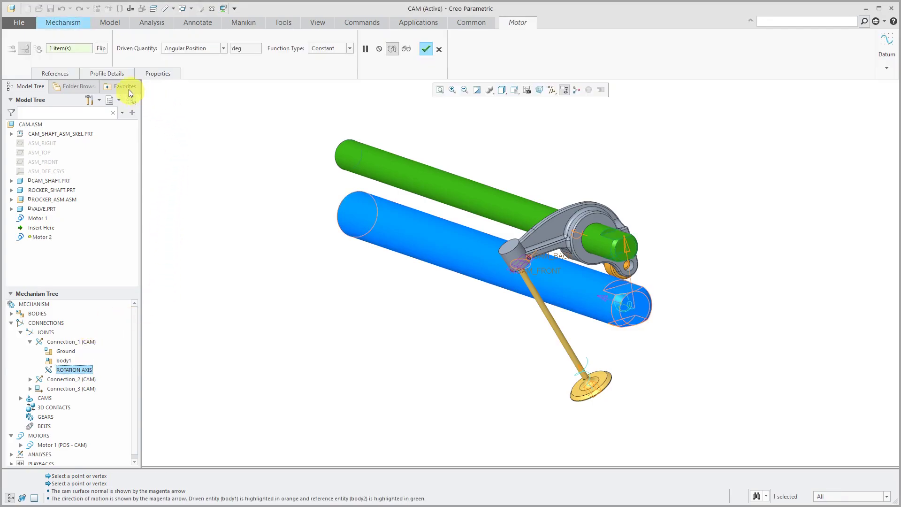
# - Drive the camshaft motor by a constant angular velocity of 360 deg/sec and complete the motor
pyautogui.click(116, 74)
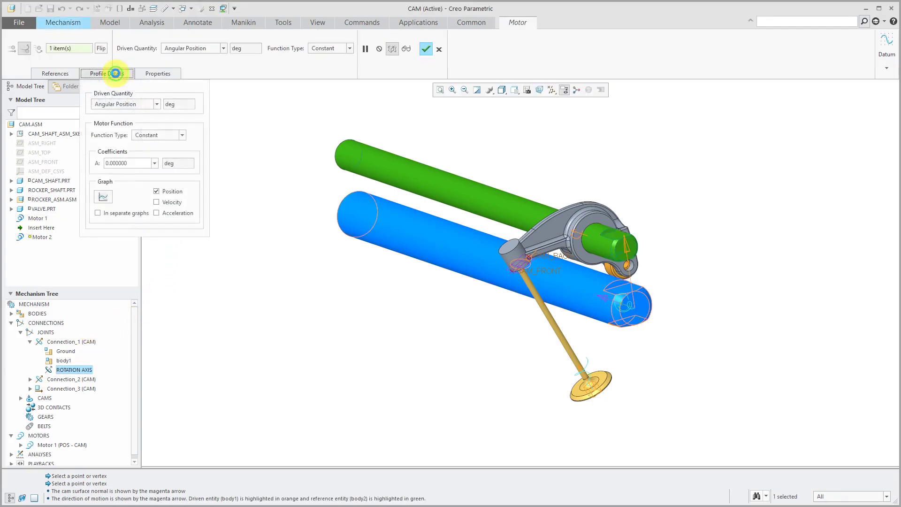
pyautogui.click(156, 105)
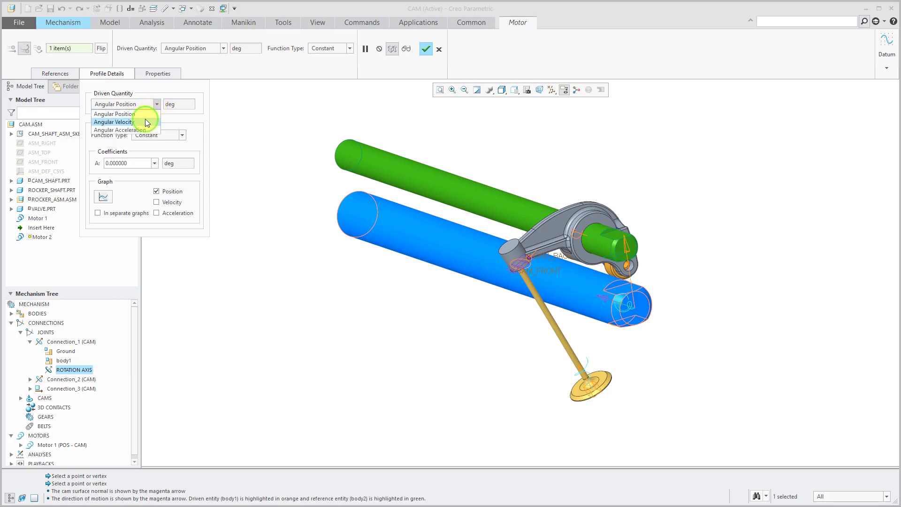
pyautogui.click(145, 120)
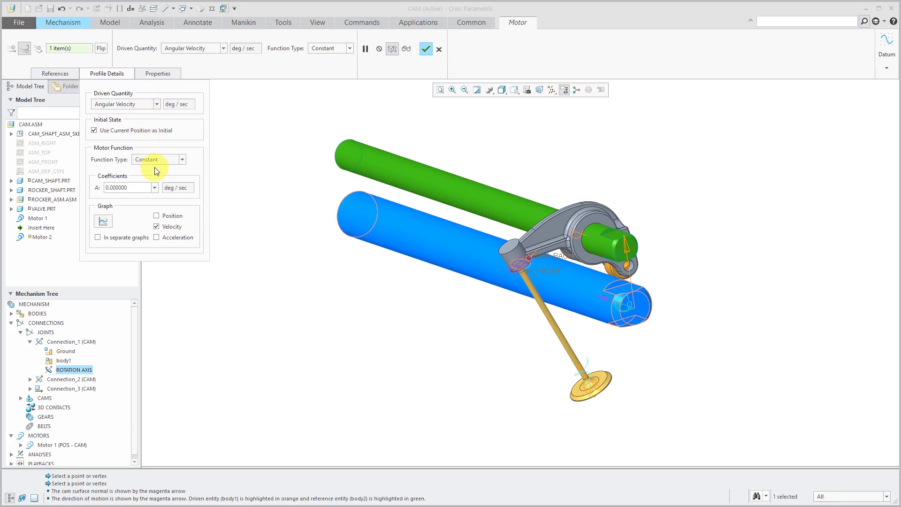
pyautogui.doubleClick(123, 188)
pyautogui.write('360')
pyautogui.press('Return')
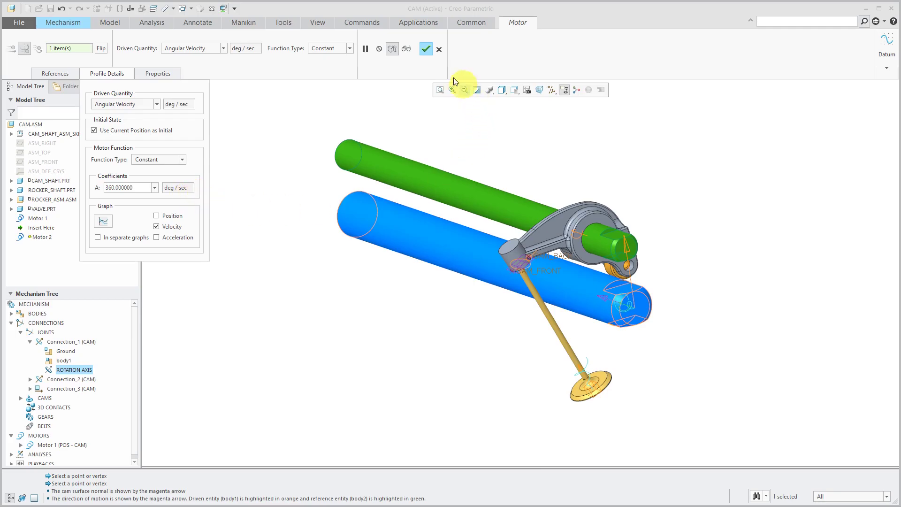
pyautogui.click(425, 50)
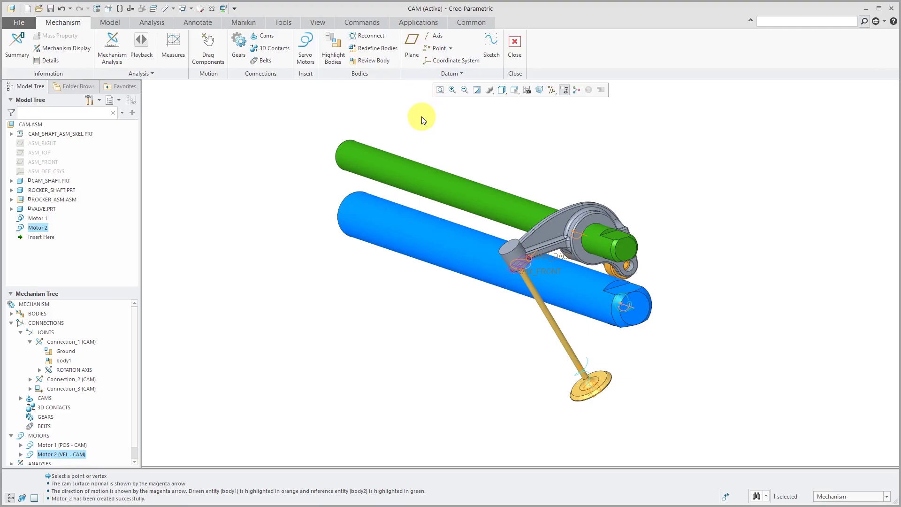
pyautogui.scroll(-1, 115, 356)
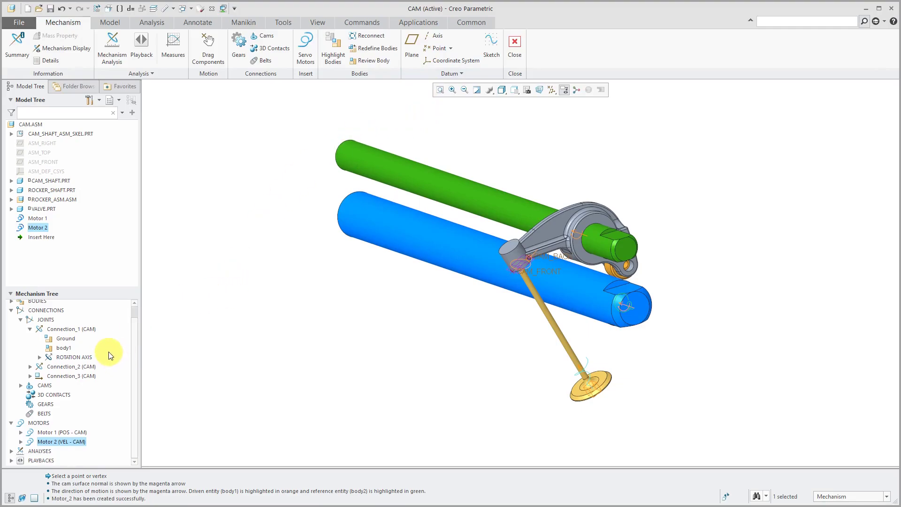
pyautogui.click(12, 451)
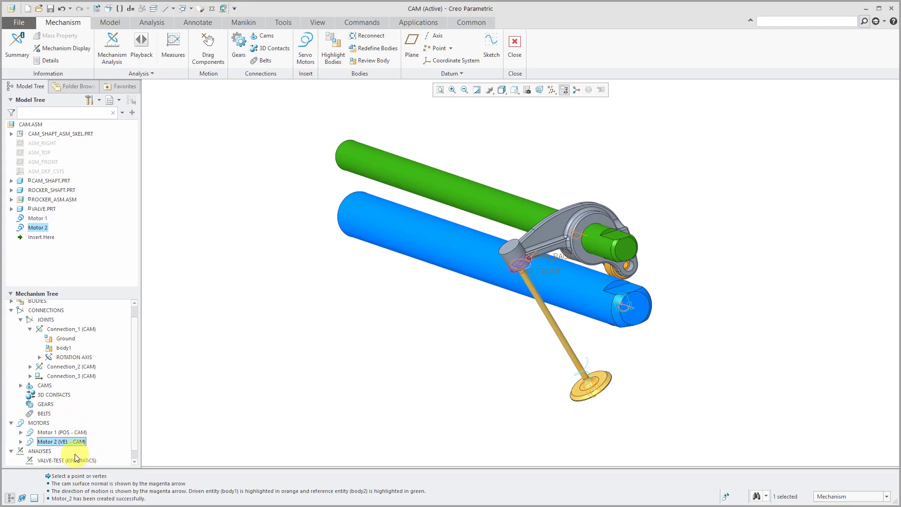
pyautogui.click(41, 451)
pyautogui.click(45, 420)
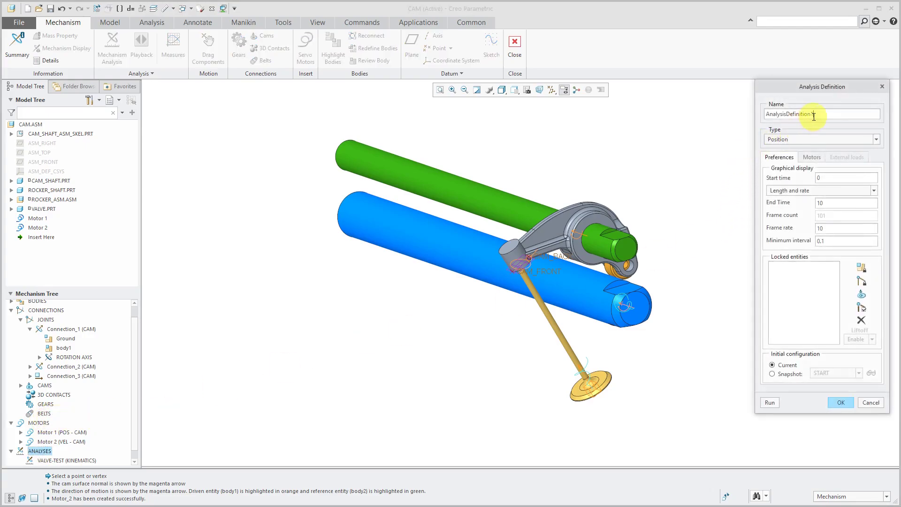
pyautogui.doubleClick(814, 114)
pyautogui.write('CAM-S')
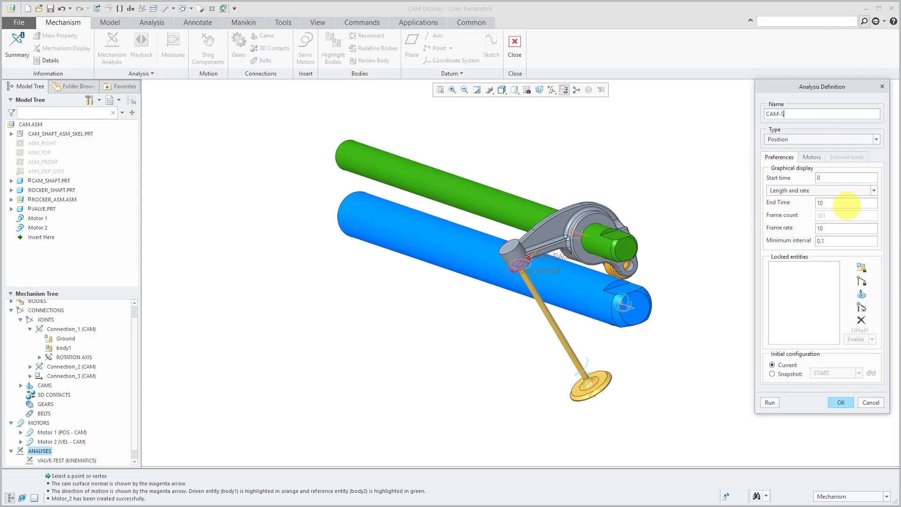
pyautogui.write('YNTHESIS')
pyautogui.click(835, 136)
pyautogui.click(832, 156)
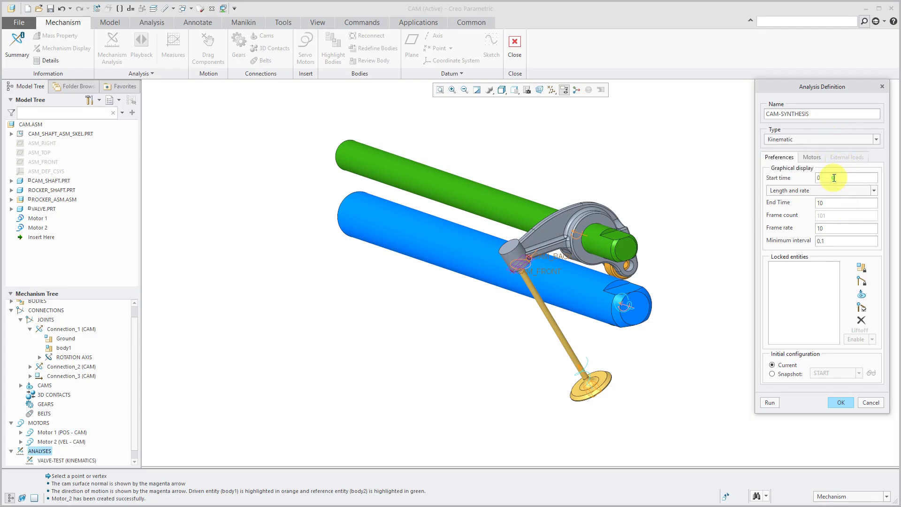
pyautogui.doubleClick(831, 202)
pyautogui.write('1')
pyautogui.doubleClick(835, 228)
pyautogui.write('100')
pyautogui.press('Return')
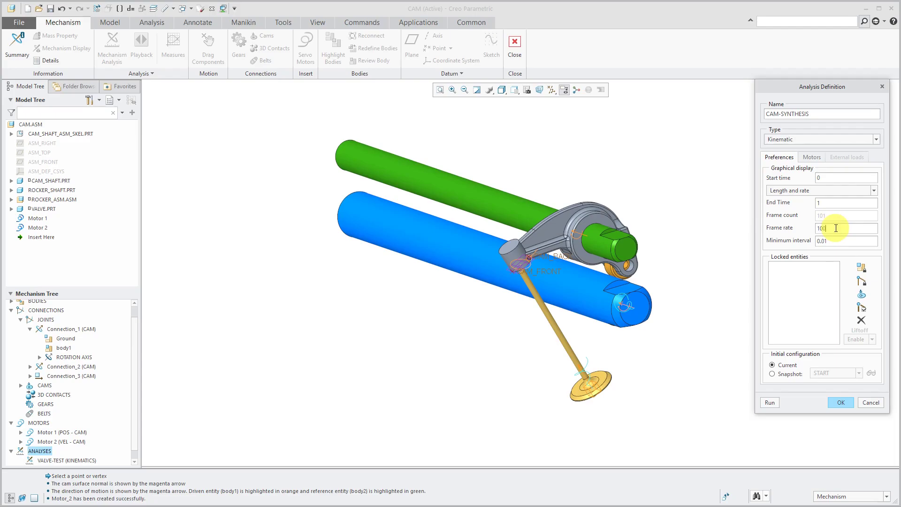
pyautogui.click(772, 374)
pyautogui.click(813, 157)
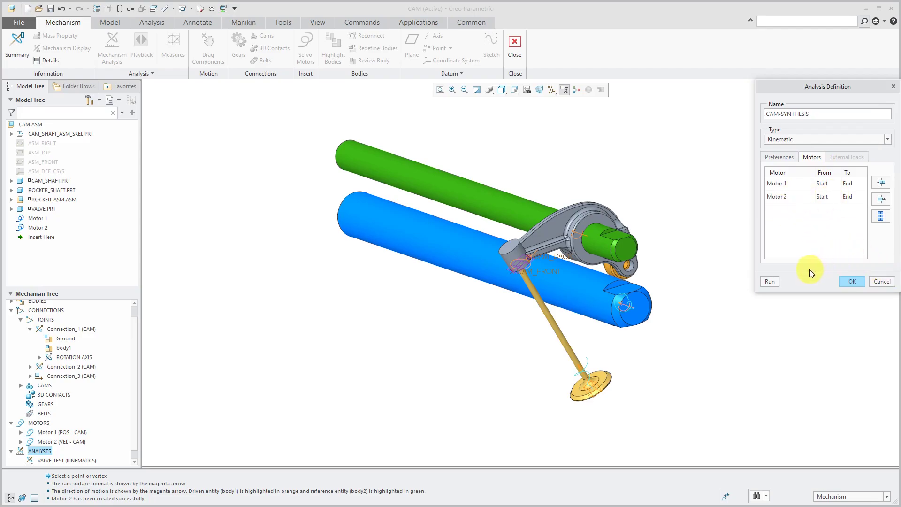
pyautogui.click(882, 282)
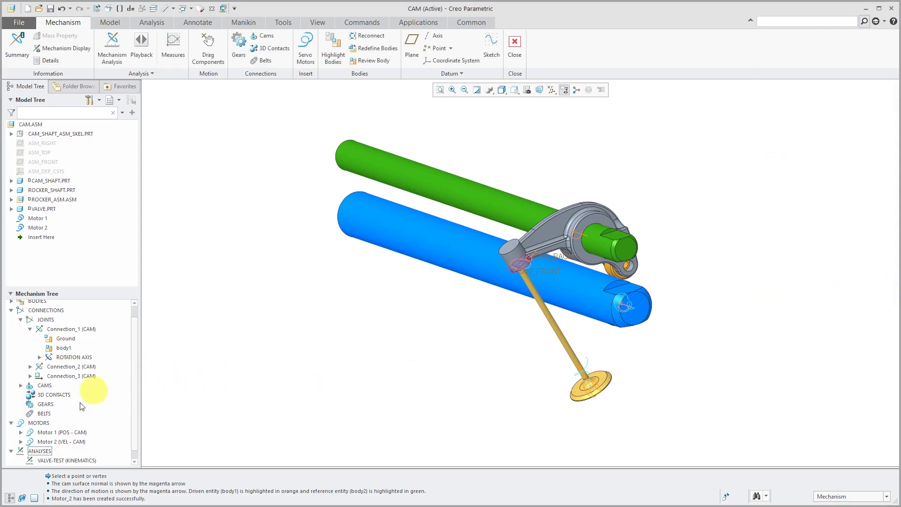
# - Rename the valve's position motor, Motor 1, as VALVE-MOTOR
pyautogui.click(52, 432)
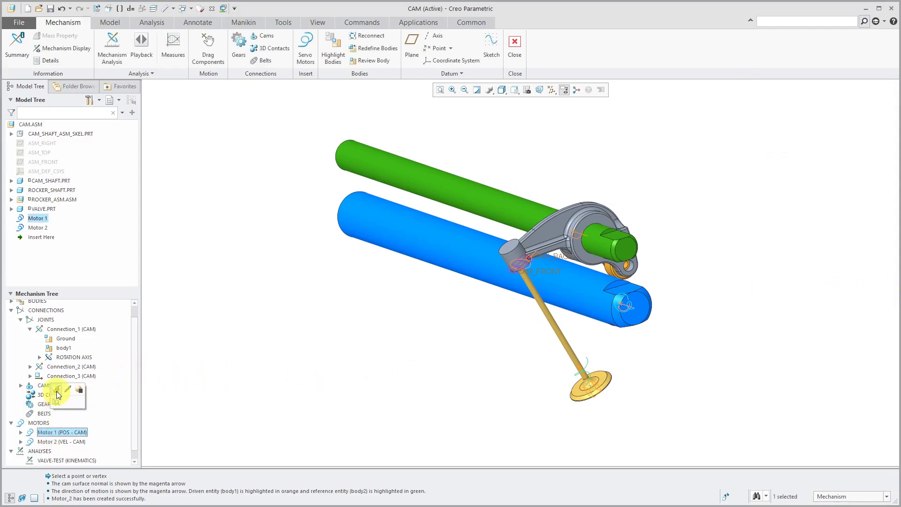
pyautogui.click(57, 391)
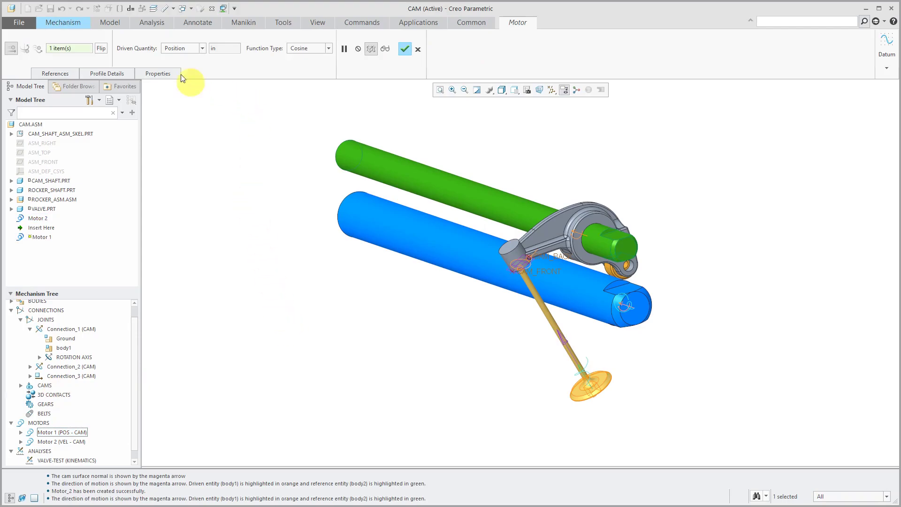
pyautogui.click(166, 74)
pyautogui.doubleClick(199, 98)
pyautogui.write('VALVE-MOTOR')
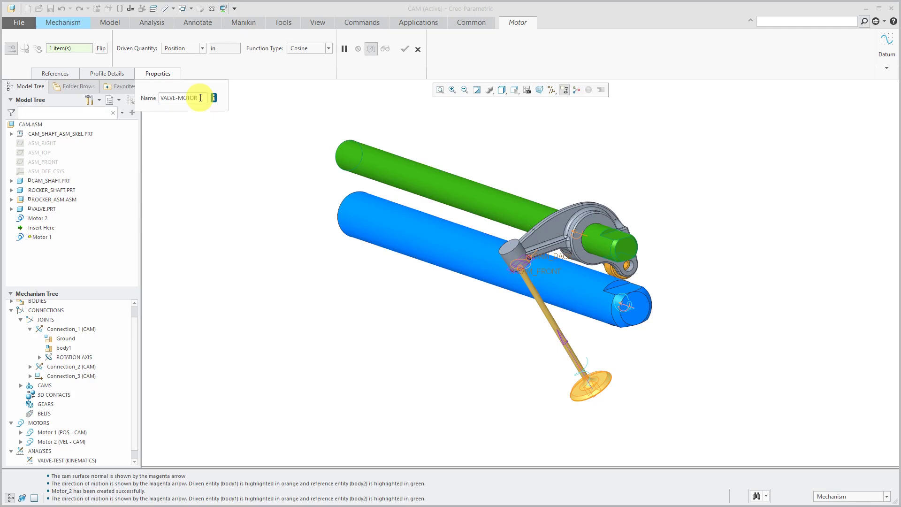
pyautogui.press('Return')
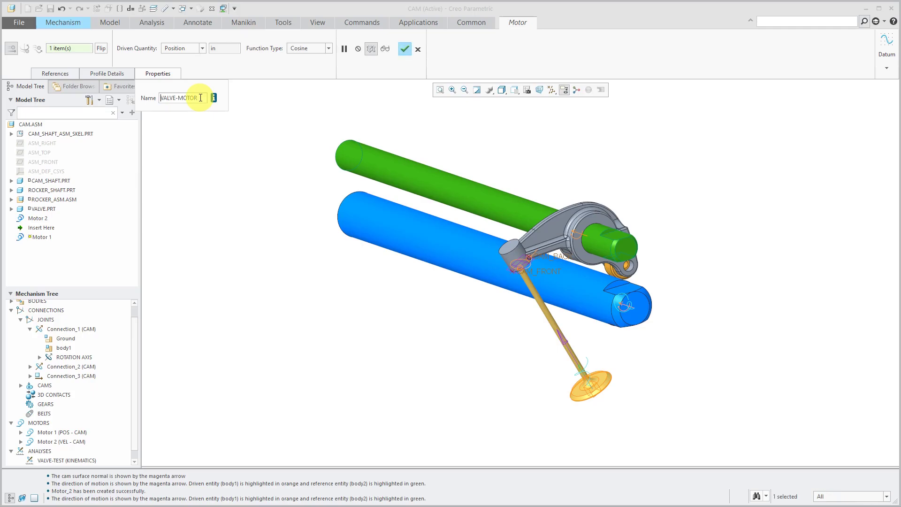
pyautogui.click(405, 49)
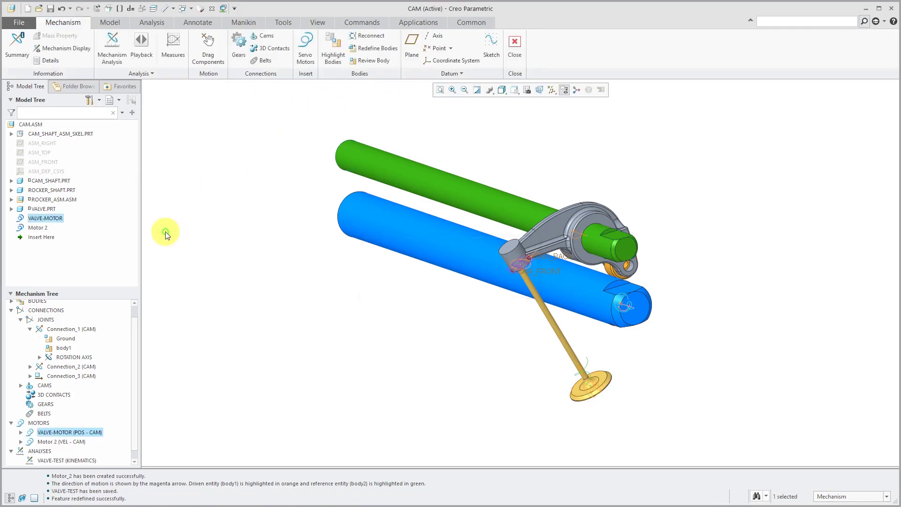
# - Rename the camshaft's velocity motor, Motor 2, as CAM-MOTOR
pyautogui.click(66, 441)
pyautogui.click(71, 395)
pyautogui.click(157, 74)
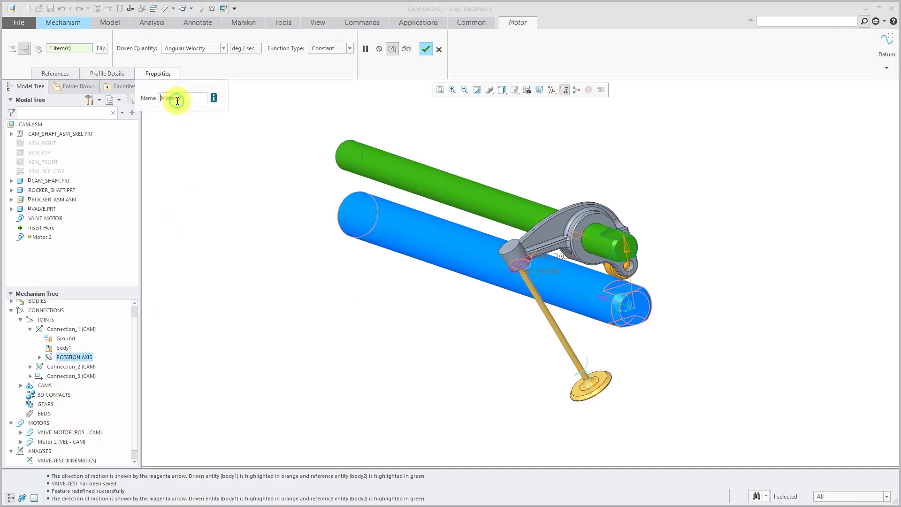
pyautogui.doubleClick(177, 97)
pyautogui.write('CA')
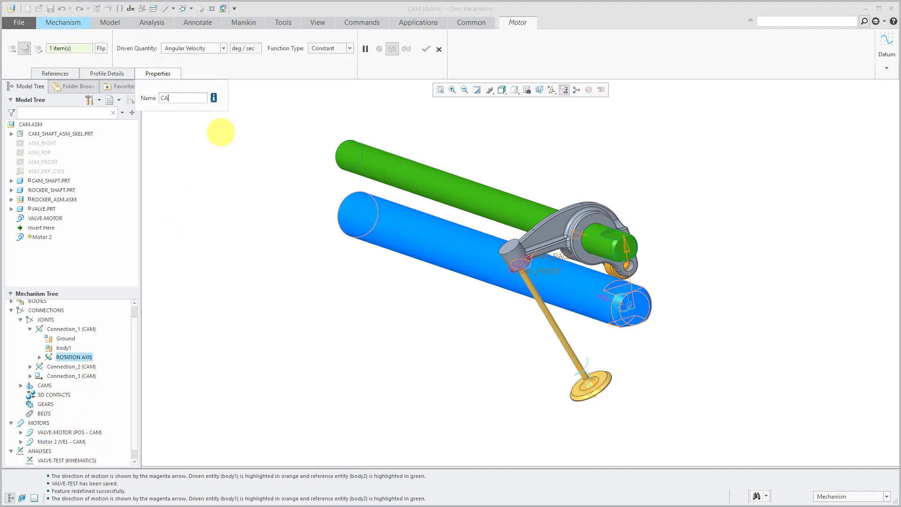
pyautogui.write('M-MOTOR')
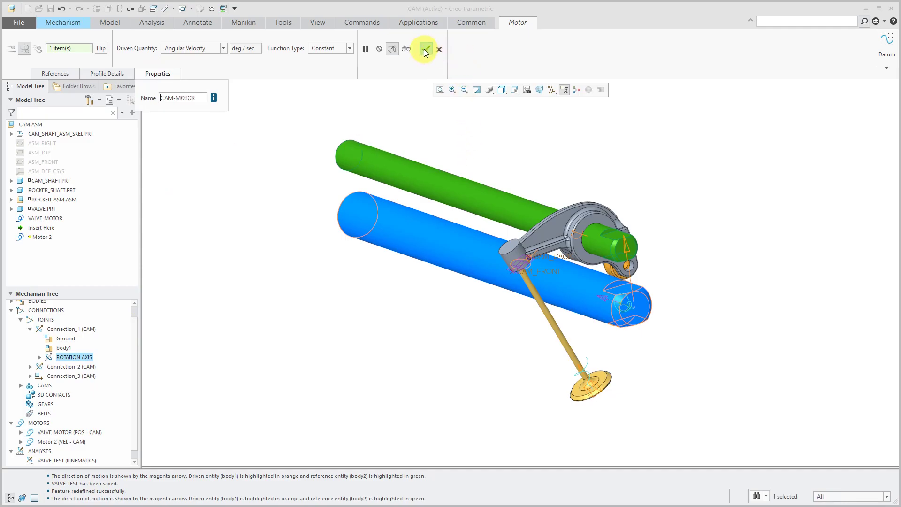
pyautogui.click(425, 49)
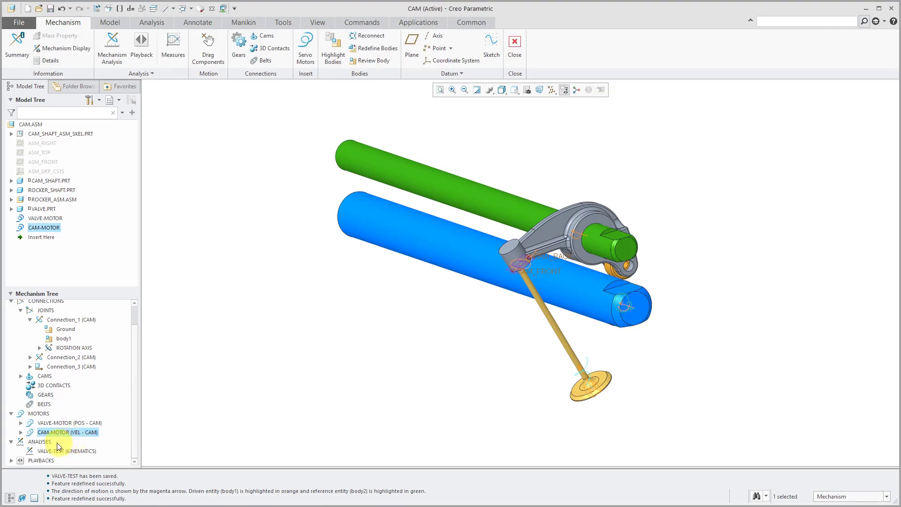
# - Create a new analysis named CAM-SYNTHESIS and set its type to Kinematic
pyautogui.click(44, 442)
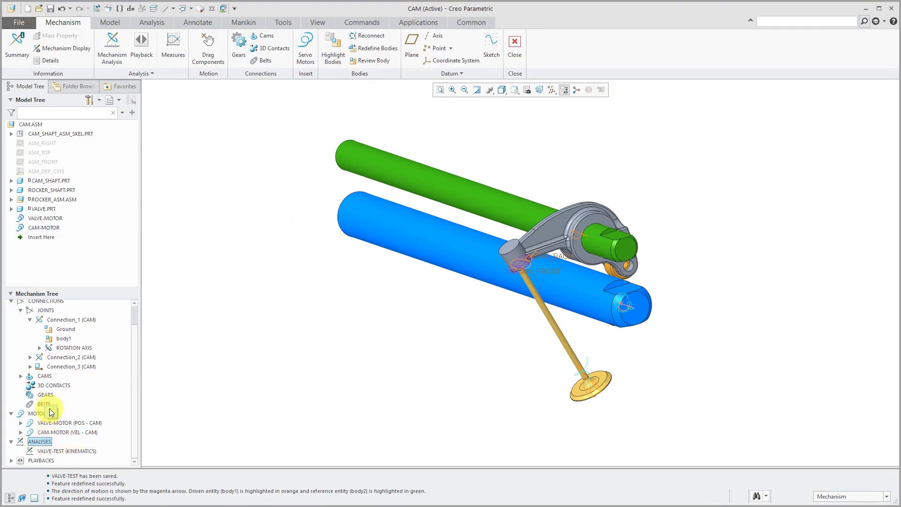
pyautogui.doubleClick(824, 115)
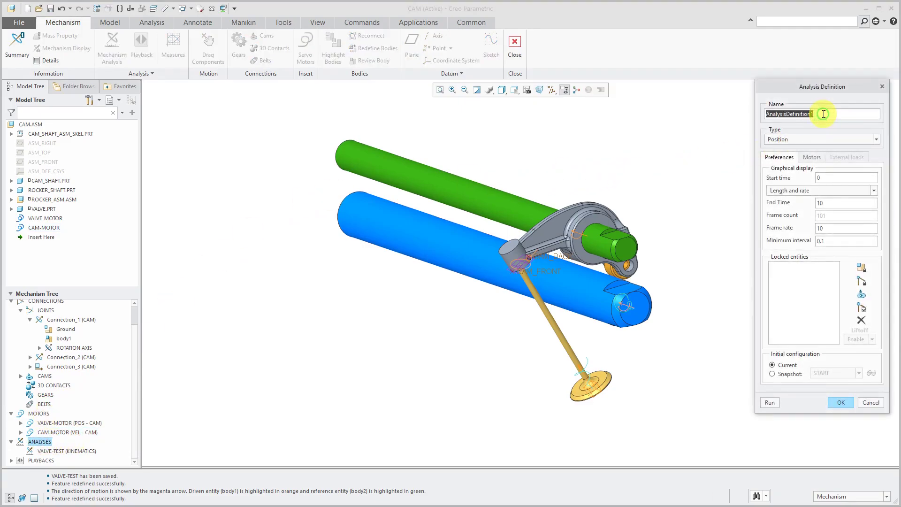
pyautogui.write('CAM-SYNTHE')
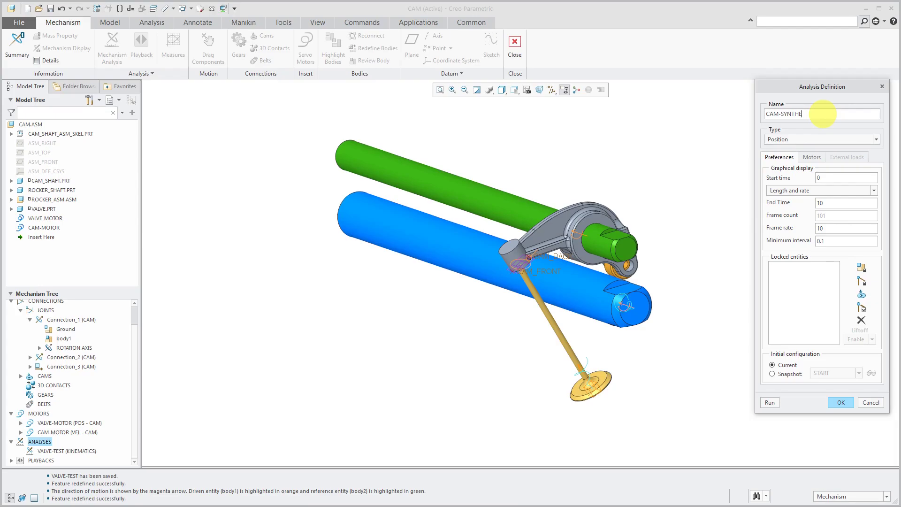
pyautogui.write('ISSIS')
pyautogui.click(824, 139)
pyautogui.click(821, 156)
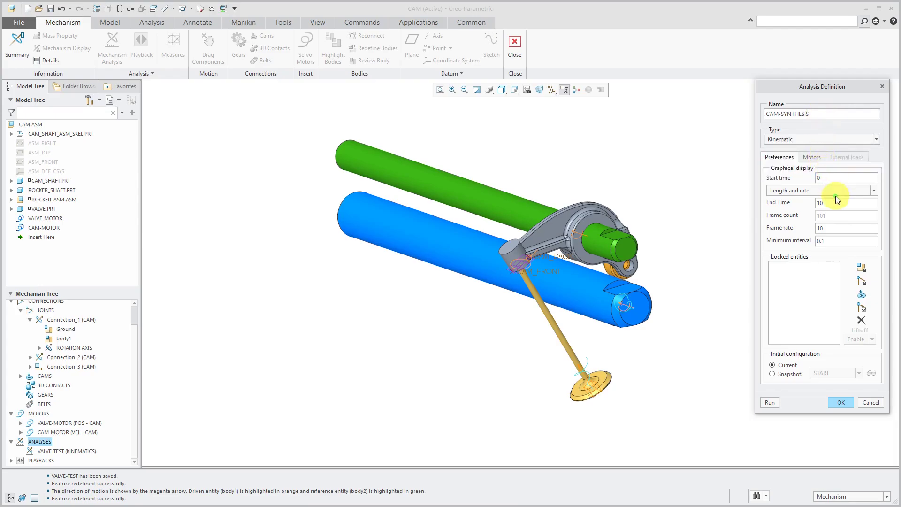
# - Set the analysis end time to 1 and frame rate to 100, with the START snapshot as initial configuration
pyautogui.doubleClick(833, 203)
pyautogui.write('1')
pyautogui.doubleClick(838, 227)
pyautogui.write('1')
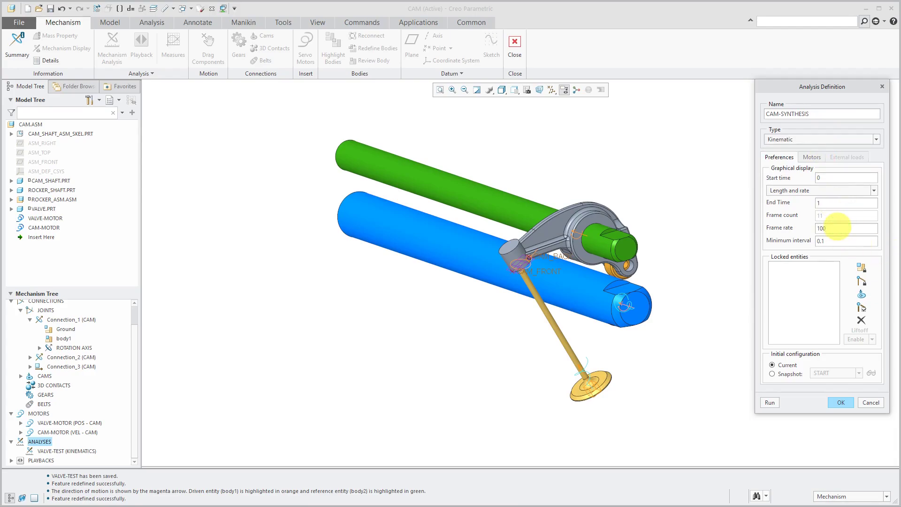
pyautogui.click(792, 374)
# - Limit VALVE-MOTOR to end at .25 in the CAM-SYNTHESIS analysis, run it and accept the definition
pyautogui.click(811, 156)
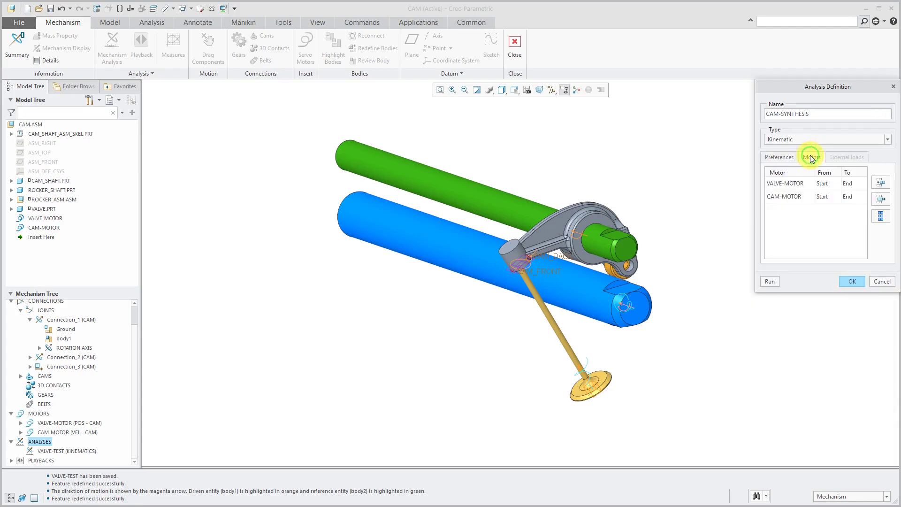
pyautogui.click(849, 183)
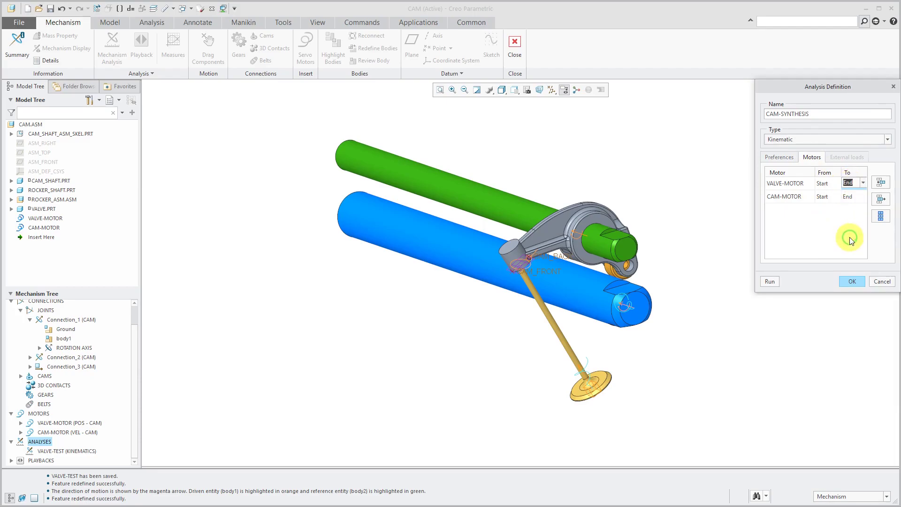
pyautogui.write('.25')
pyautogui.press('Return')
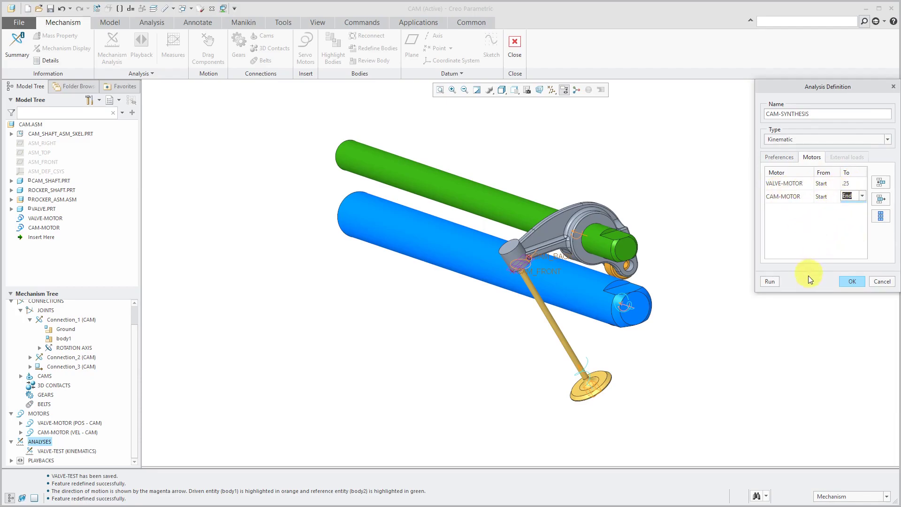
pyautogui.click(770, 281)
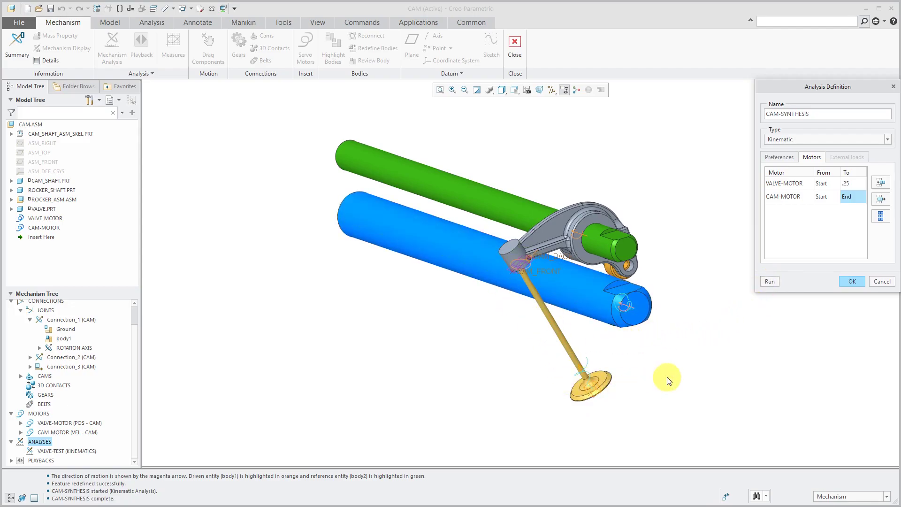
pyautogui.click(852, 282)
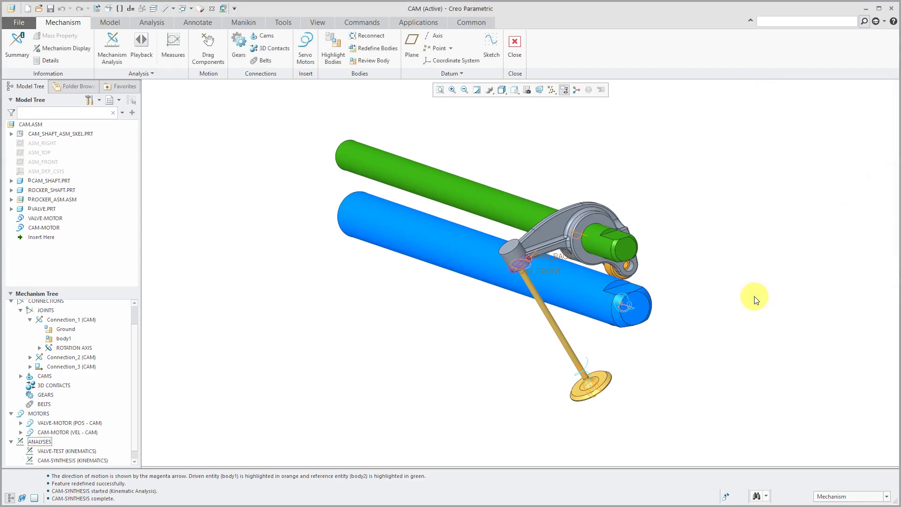
# - Start a trace curve with CAM_SHAFT as the paper part and Cam synthesis curves as the trace type
pyautogui.moveTo(688, 282)
pyautogui.mouseDown(button='middle')
pyautogui.moveTo(666, 280)
pyautogui.moveTo(676, 281)
pyautogui.mouseUp(button='middle')
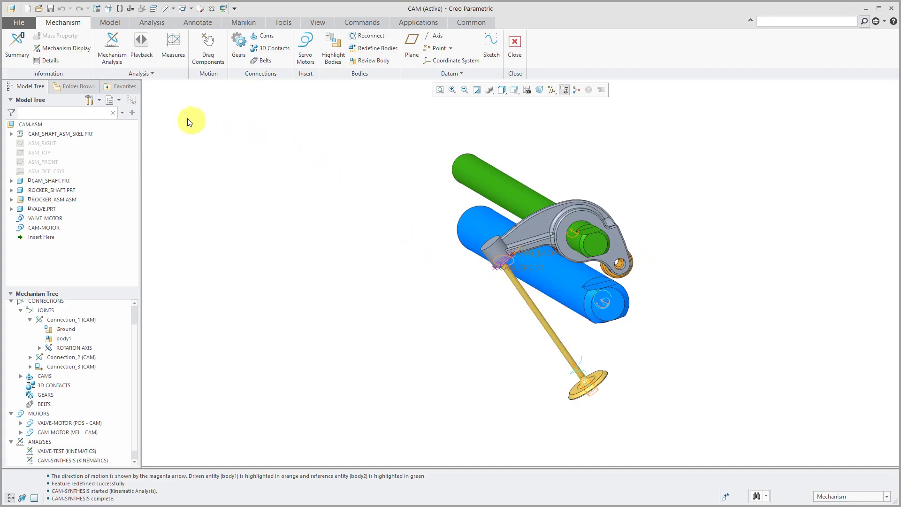
pyautogui.click(142, 75)
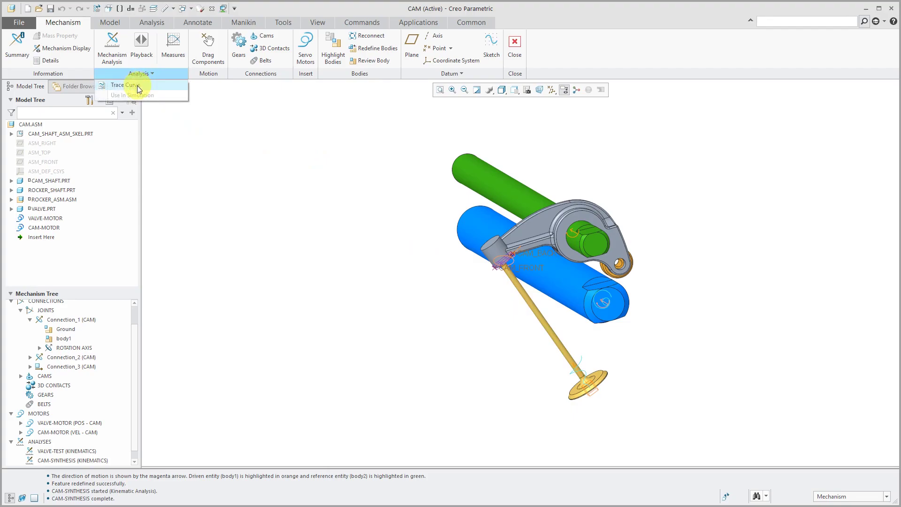
pyautogui.click(137, 86)
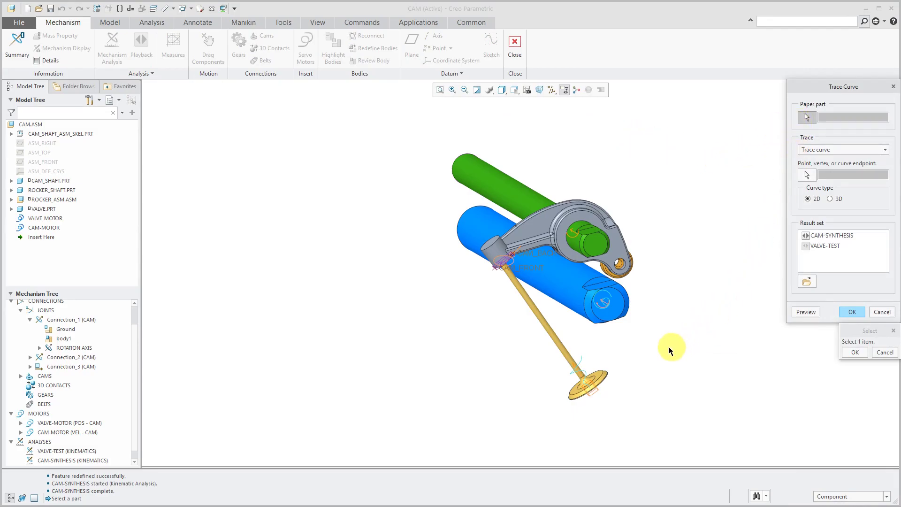
pyautogui.click(559, 291)
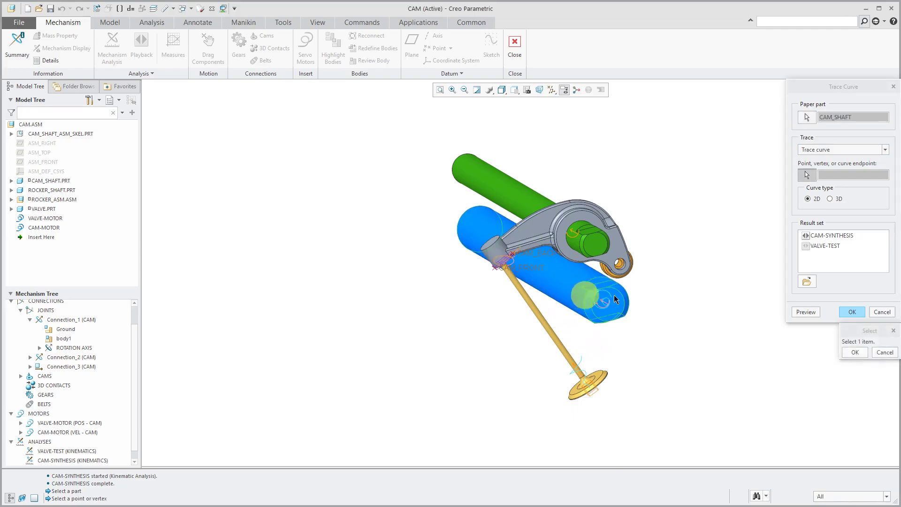
pyautogui.click(852, 150)
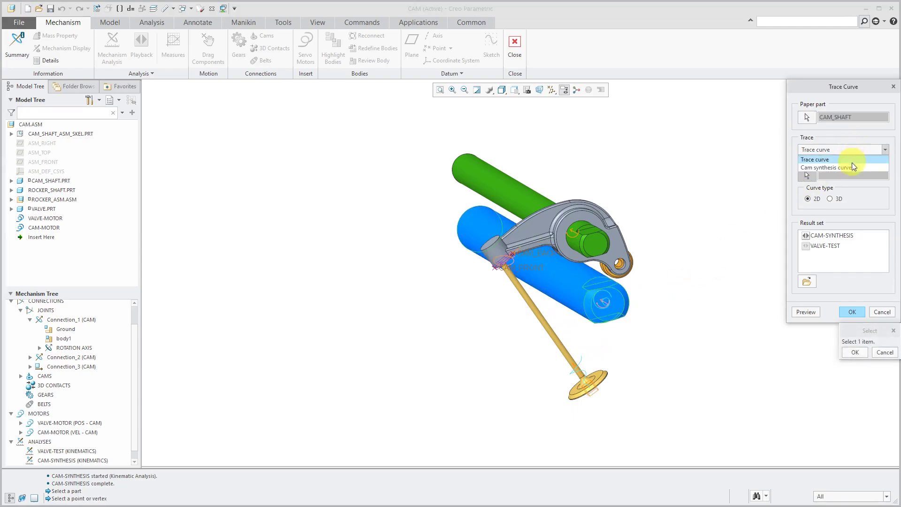
pyautogui.click(852, 167)
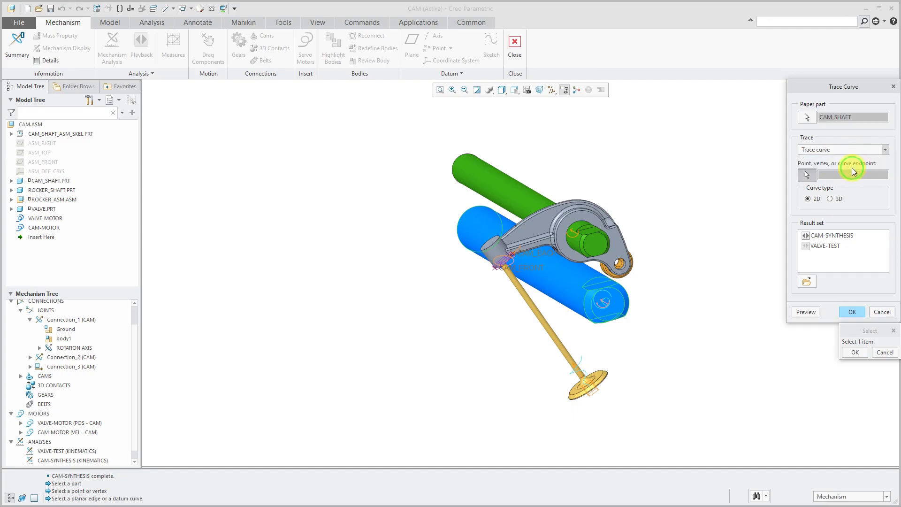
# - Choose both halves of the follower roller's outer circular edge as the edges to trace
pyautogui.scroll(5, 629, 276)
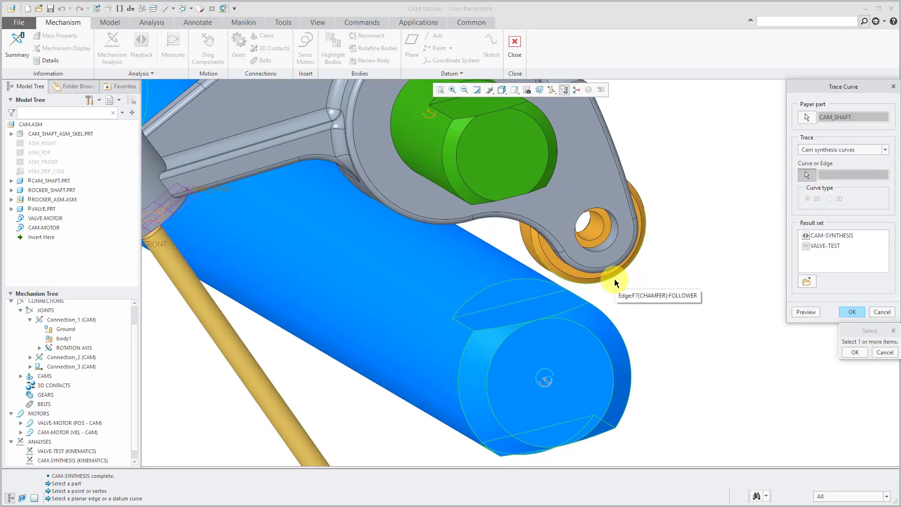
pyautogui.click(616, 283)
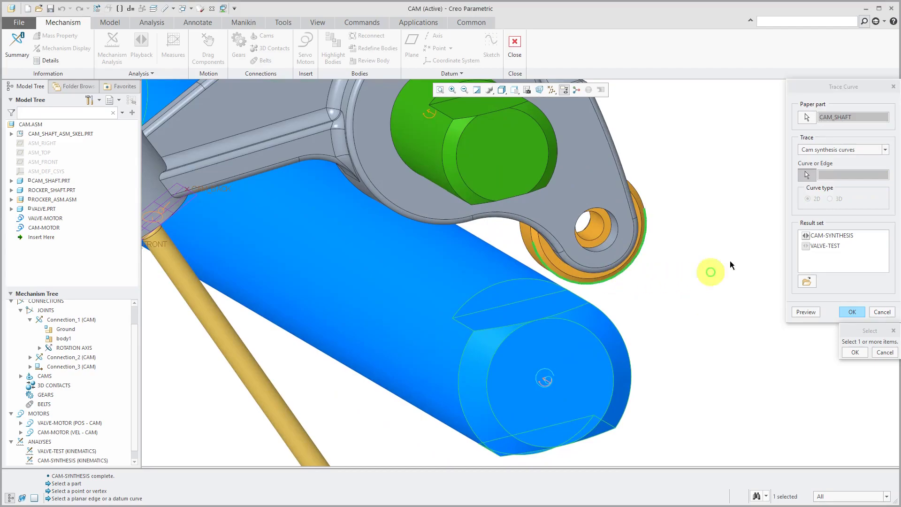
pyautogui.scroll(2, 669, 189)
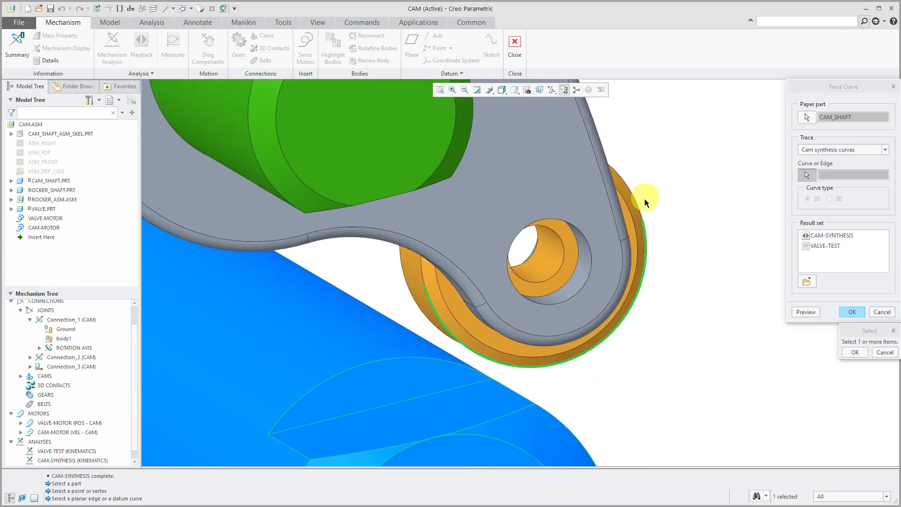
pyautogui.scroll(2, 641, 202)
pyautogui.click(640, 206)
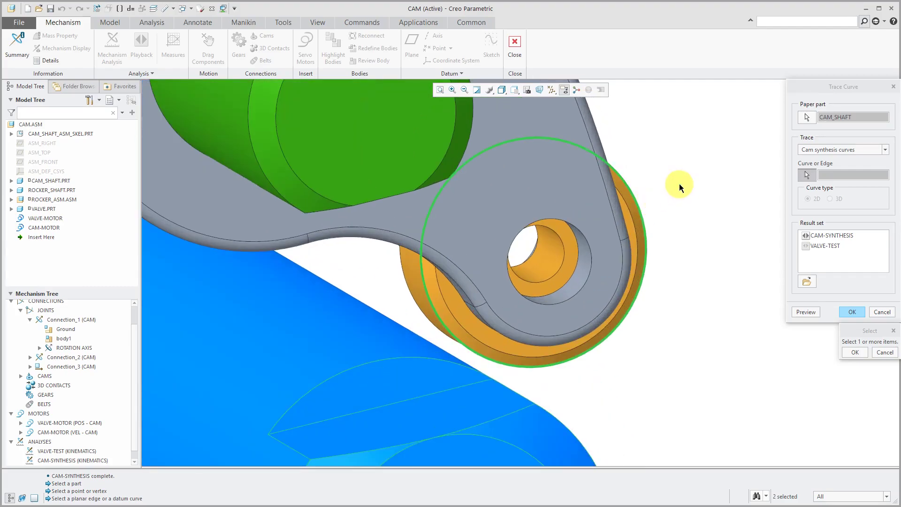
pyautogui.click(852, 353)
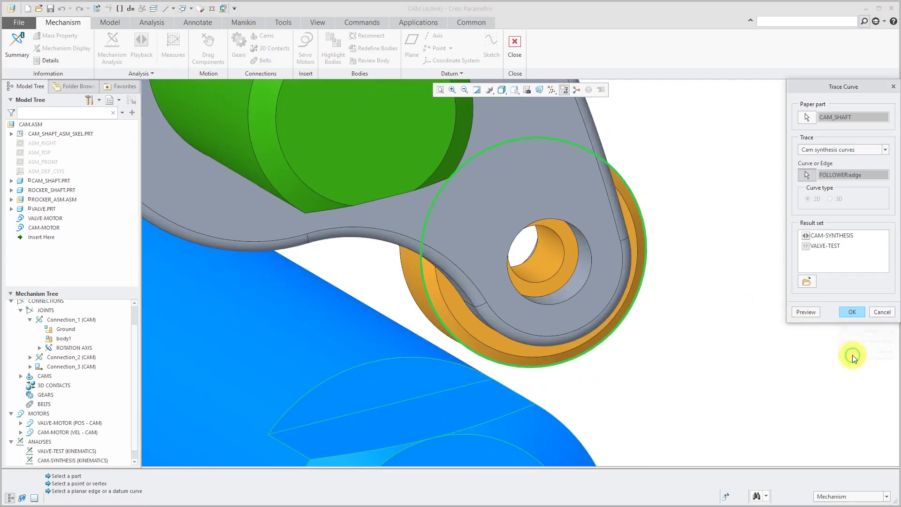
# - Preview the cam synthesis curves from the CAM-SYNTHESIS result set and create them in the camshaft part
pyautogui.click(827, 236)
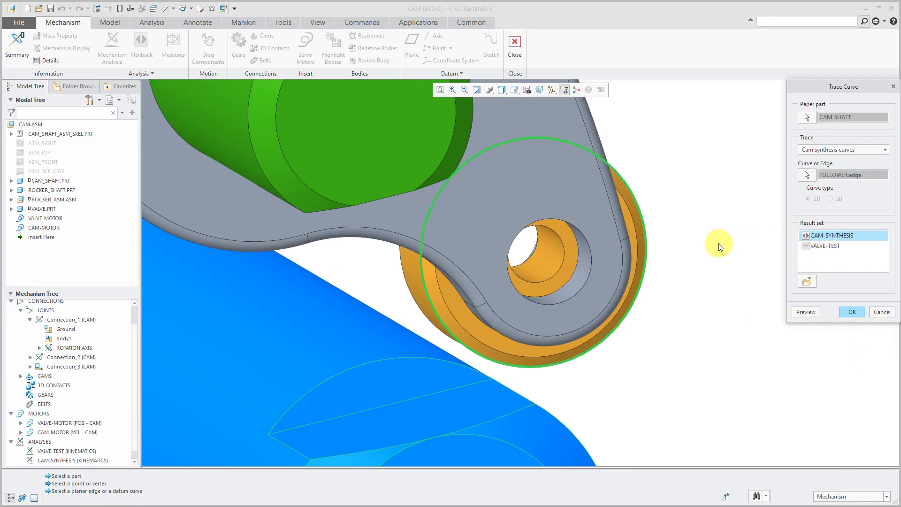
pyautogui.click(806, 311)
pyautogui.hotkey('ctrl', 'd')
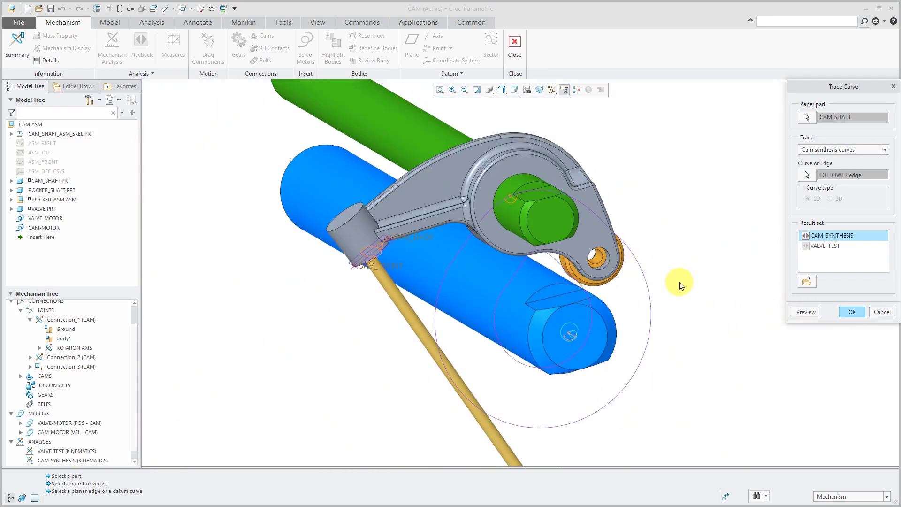
pyautogui.click(861, 312)
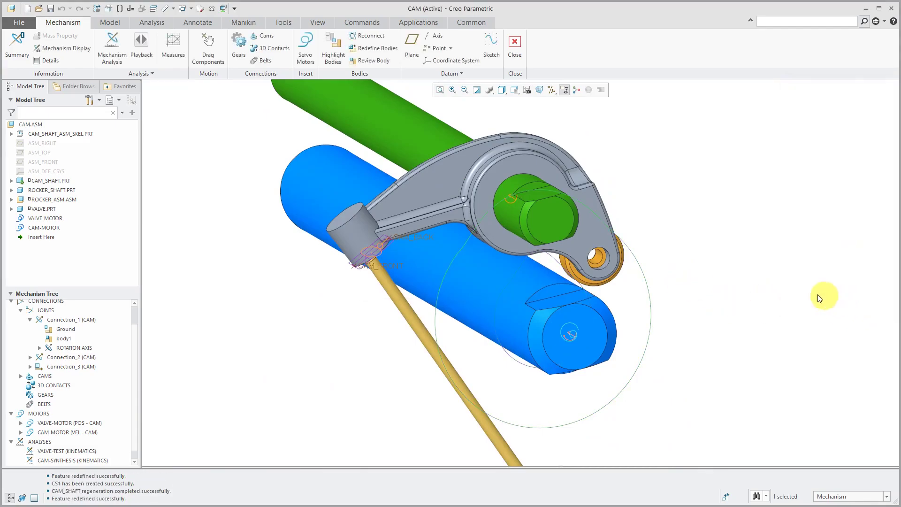
# - Activate the camshaft part within the assembly
pyautogui.moveTo(686, 304)
pyautogui.mouseDown(button='middle')
pyautogui.moveTo(685, 281)
pyautogui.moveTo(695, 298)
pyautogui.mouseUp(button='middle')
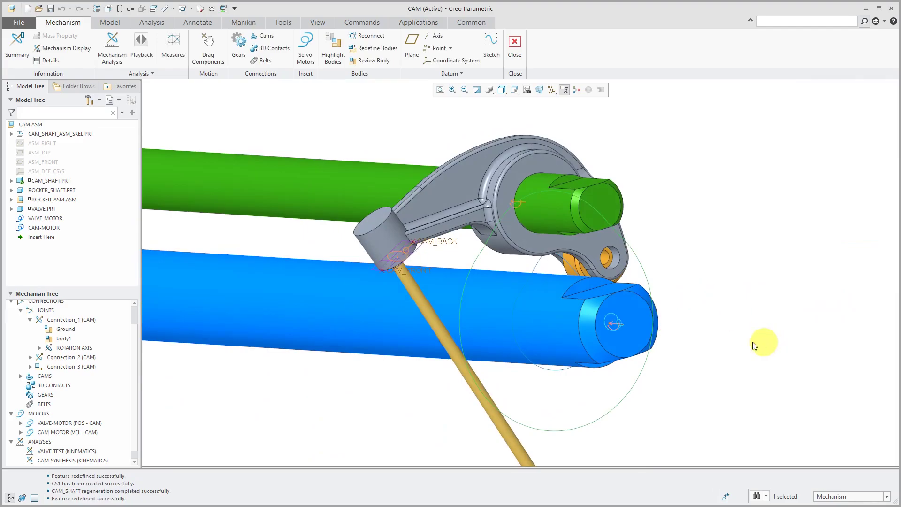
pyautogui.click(564, 326)
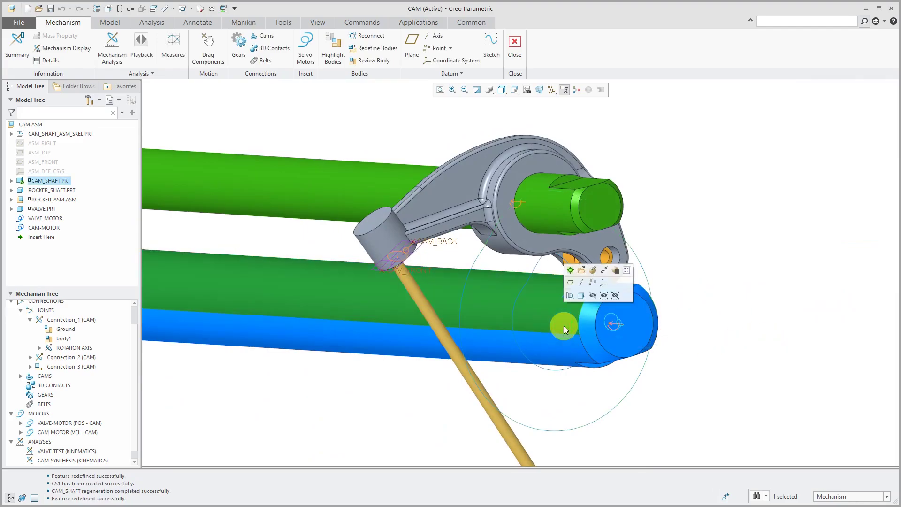
pyautogui.click(571, 271)
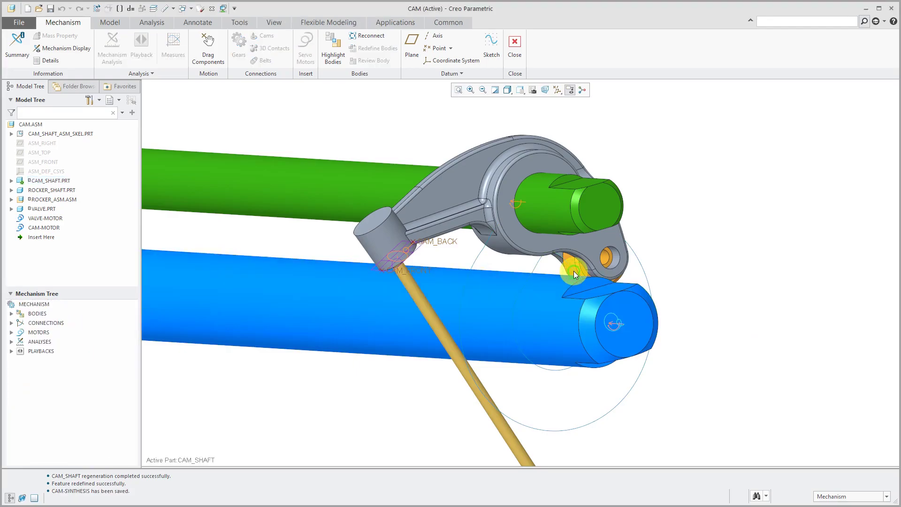
# - Expand the camshaft's feature list and Group CAMSYN1 to inspect its TRACE1 curve
pyautogui.click(12, 180)
pyautogui.scroll(-3, 89, 208)
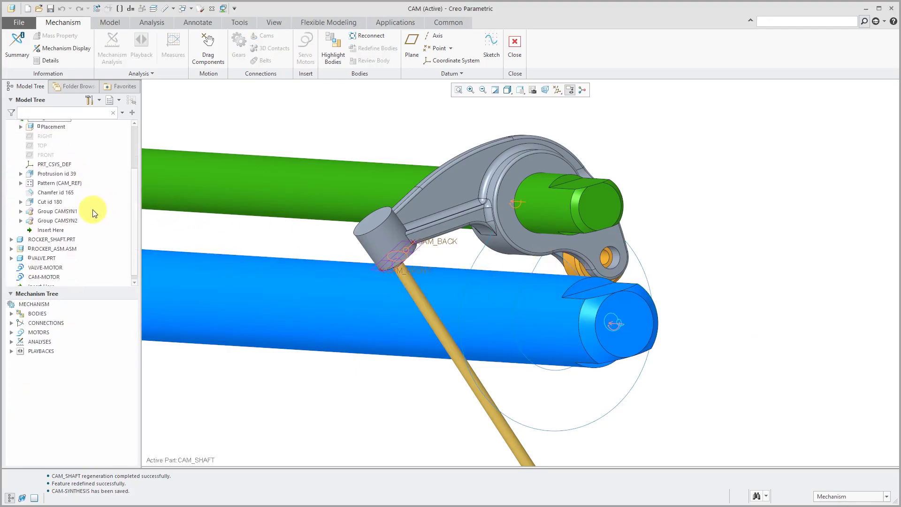
pyautogui.click(59, 206)
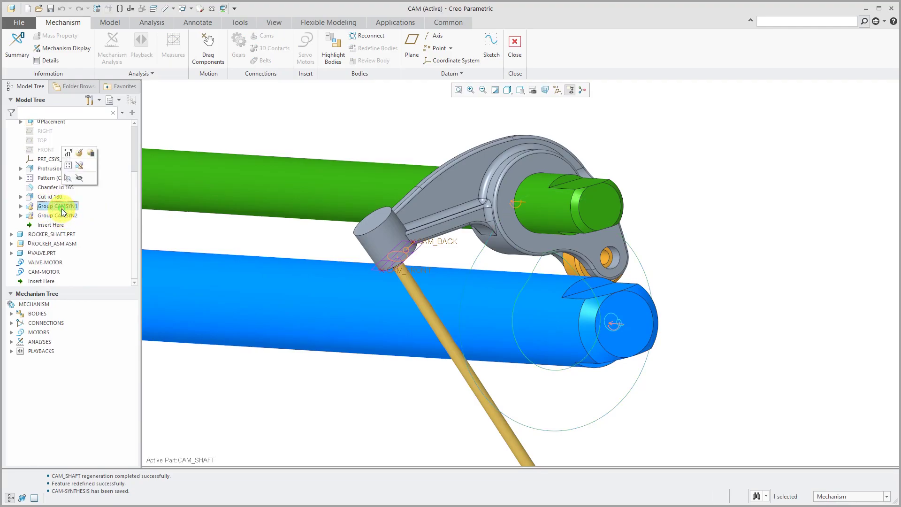
pyautogui.click(20, 206)
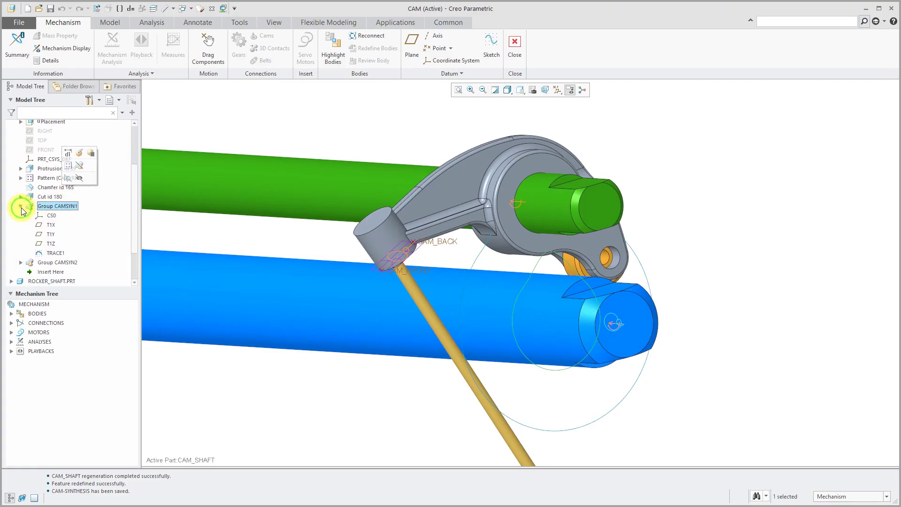
pyautogui.click(55, 253)
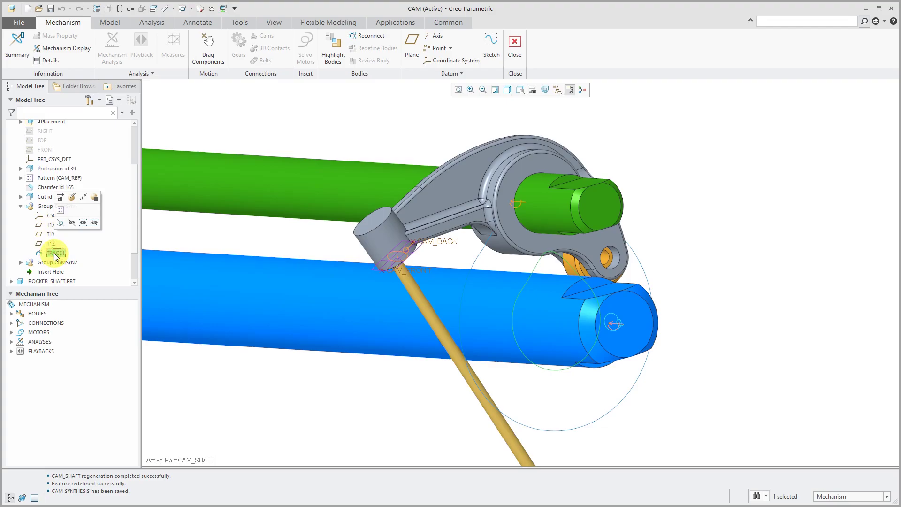
# - Leave the Mechanism environment without saving the CAM-SYNTHESIS and VALVE-TEST playbacks
pyautogui.click(404, 144)
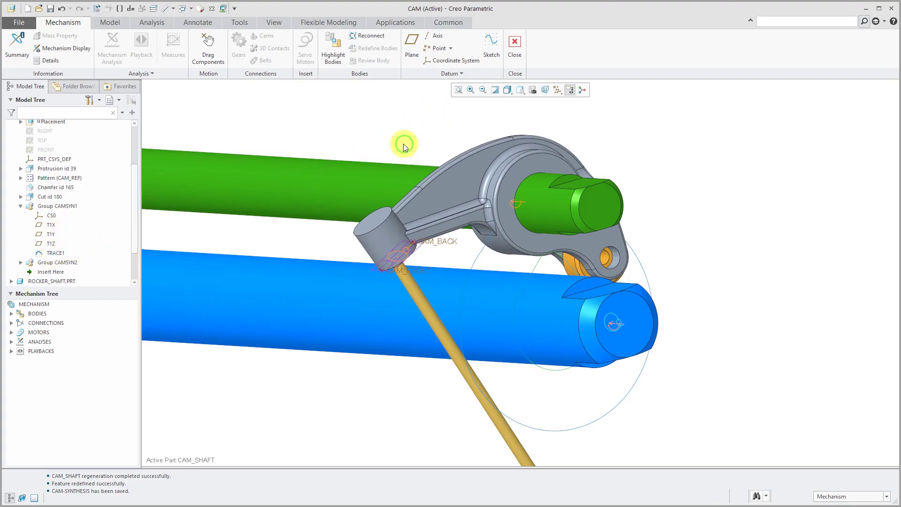
pyautogui.click(314, 267)
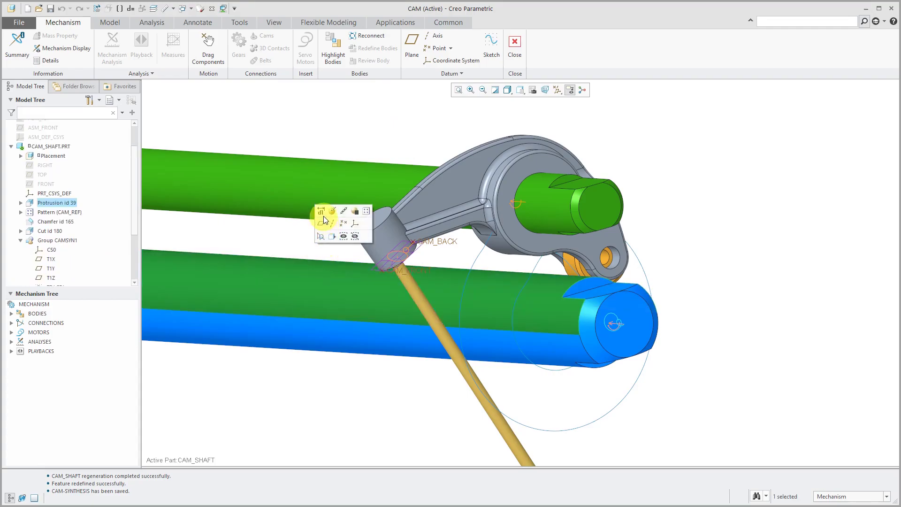
pyautogui.click(322, 235)
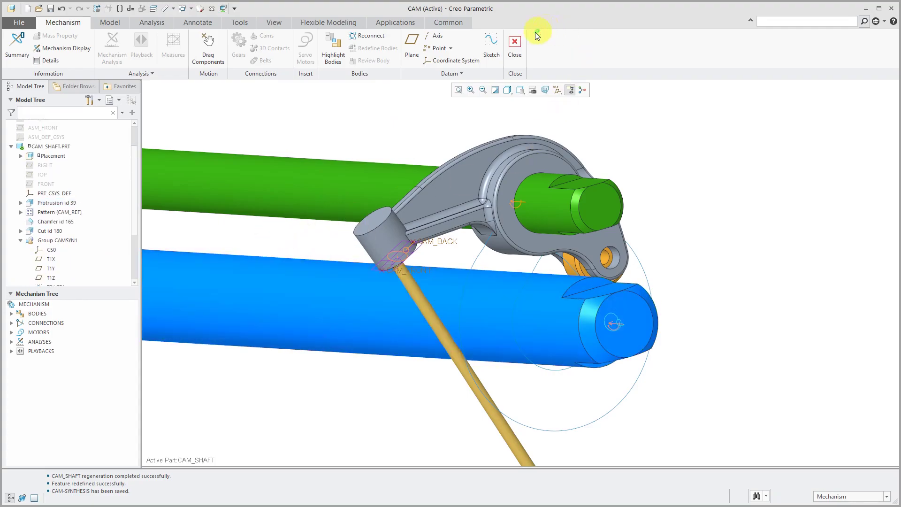
pyautogui.click(515, 46)
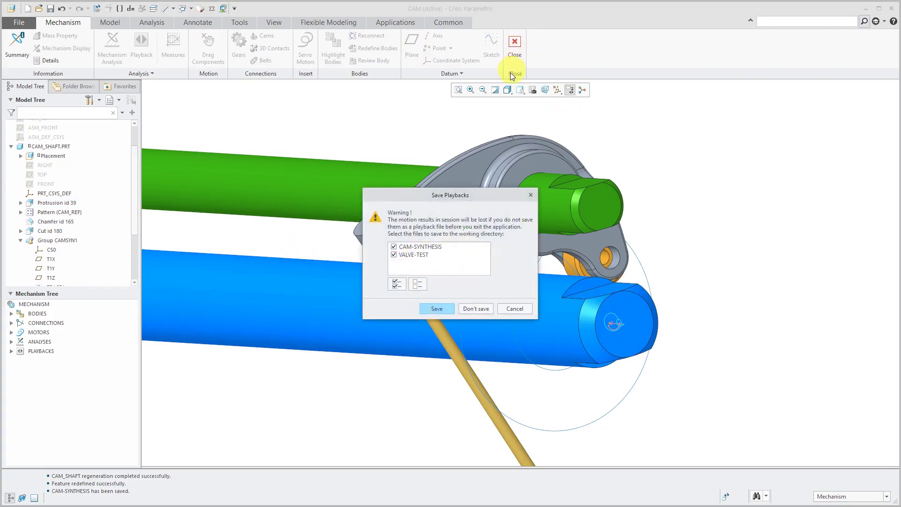
pyautogui.click(476, 308)
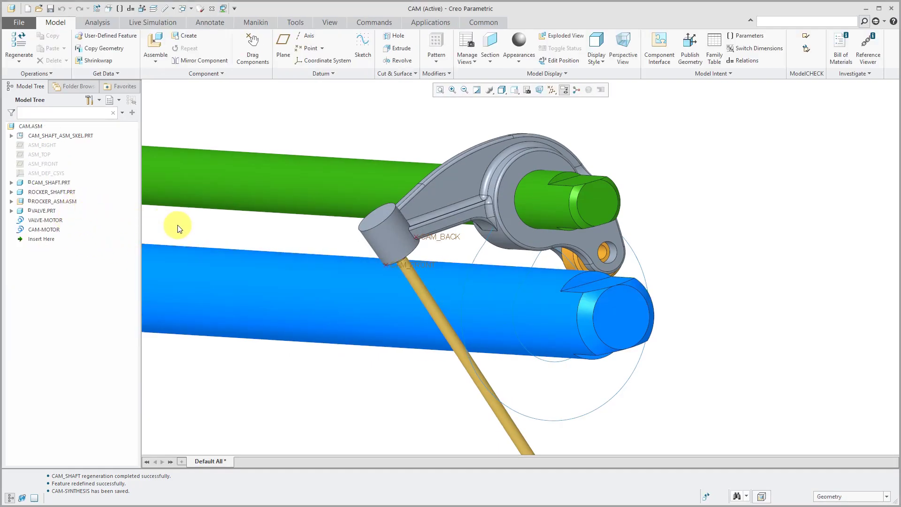
# - Activate the camshaft part in the assembly and hide its Group CAMSYN2
pyautogui.click(192, 268)
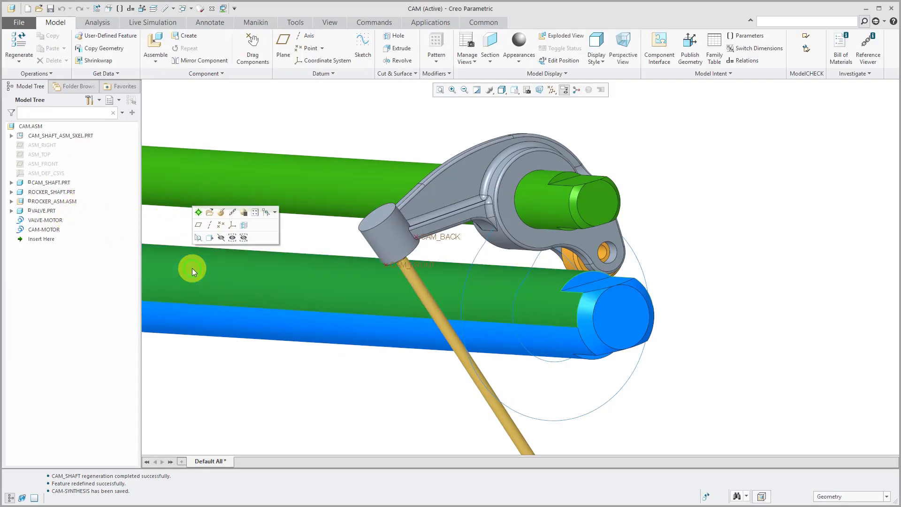
pyautogui.click(198, 213)
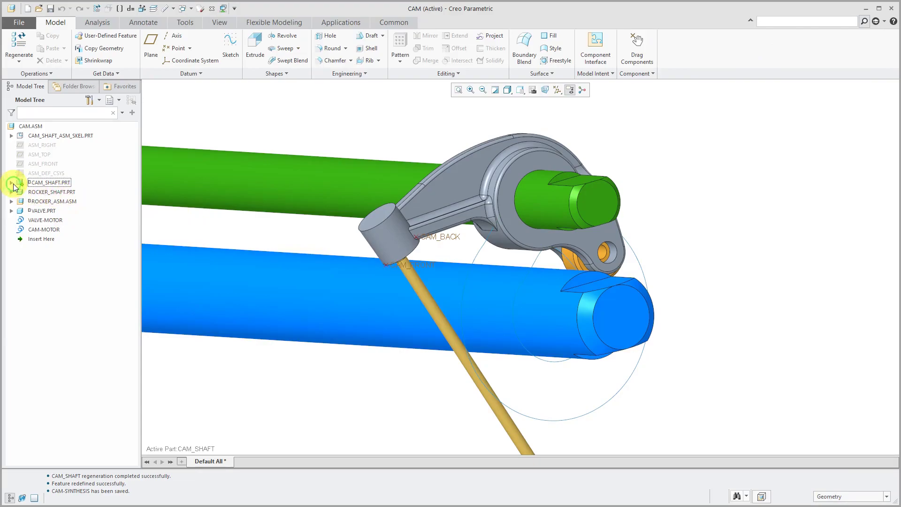
pyautogui.click(11, 183)
pyautogui.click(73, 288)
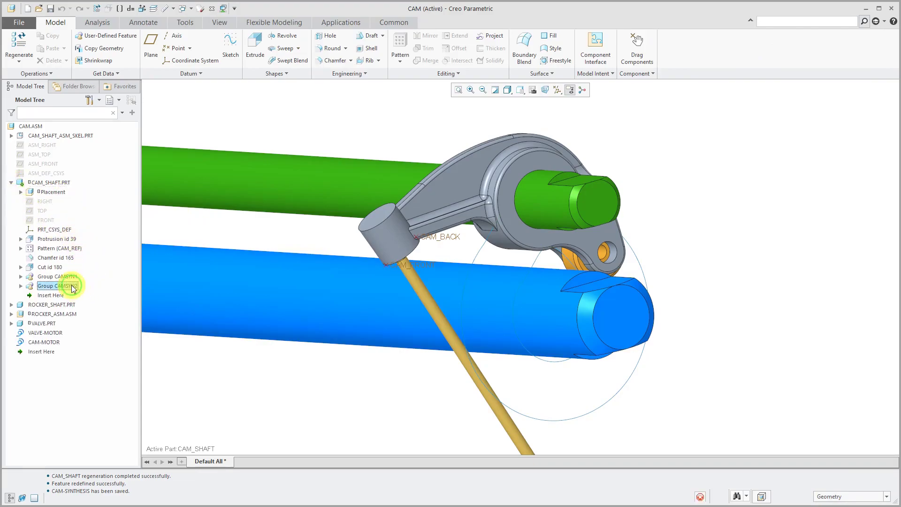
pyautogui.click(89, 243)
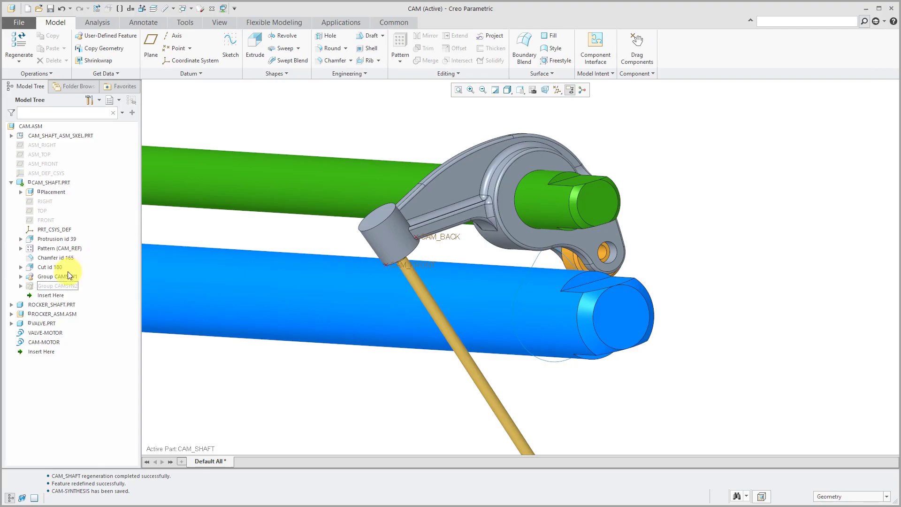
# - Extrude the TRACE1 curve of Group CAMSYN1 symmetrically to a depth of about 1.13
pyautogui.click(21, 277)
pyautogui.click(61, 324)
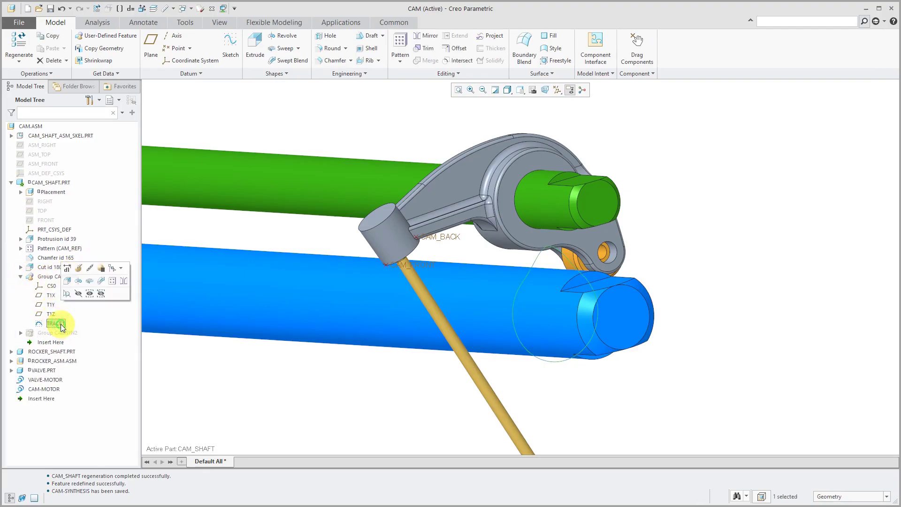
pyautogui.click(68, 282)
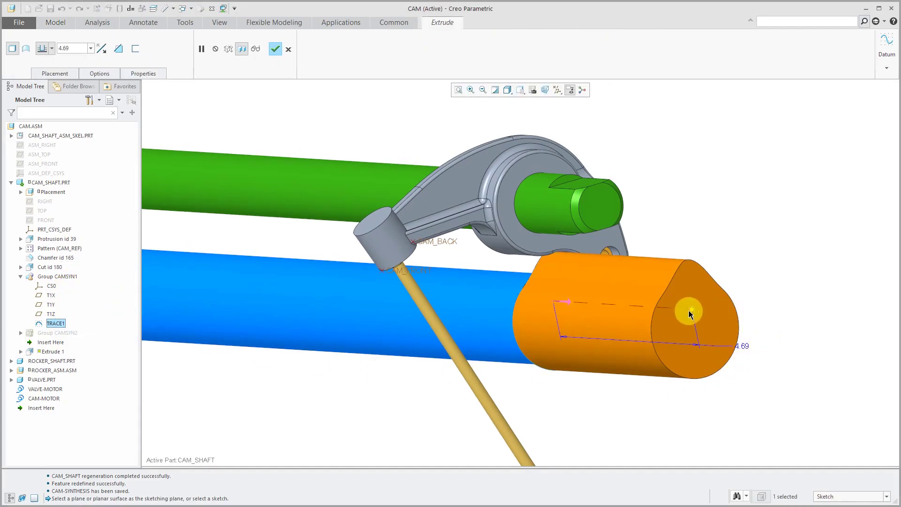
pyautogui.rightClick(691, 309)
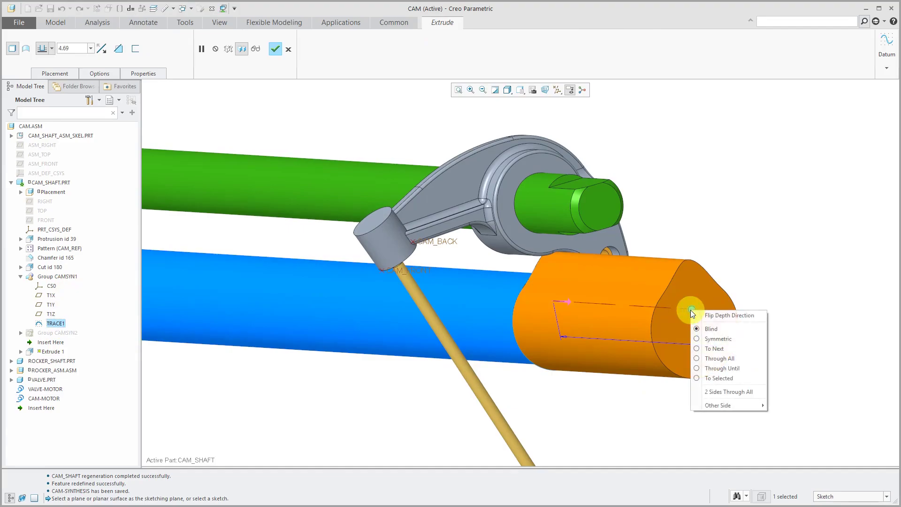
pyautogui.click(714, 339)
pyautogui.moveTo(646, 362); pyautogui.dragTo(637, 317, button='middle')
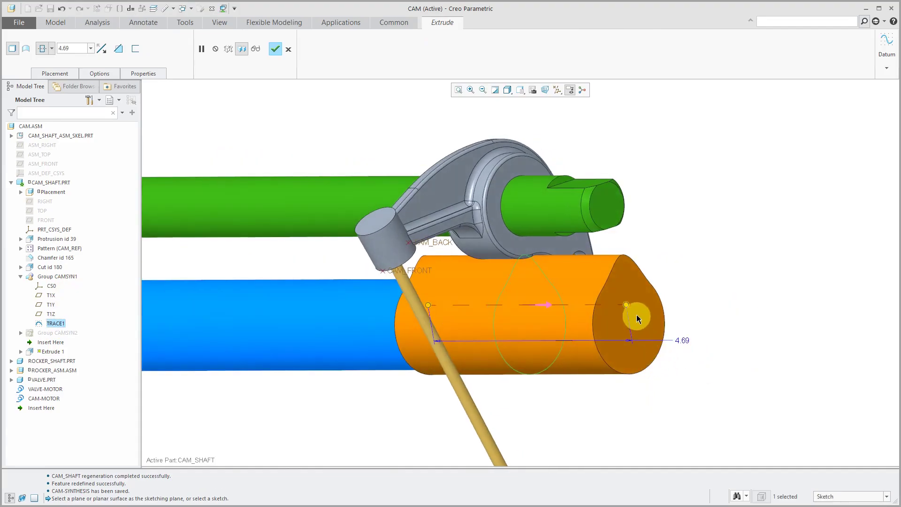
pyautogui.moveTo(629, 306); pyautogui.dragTo(555, 301)
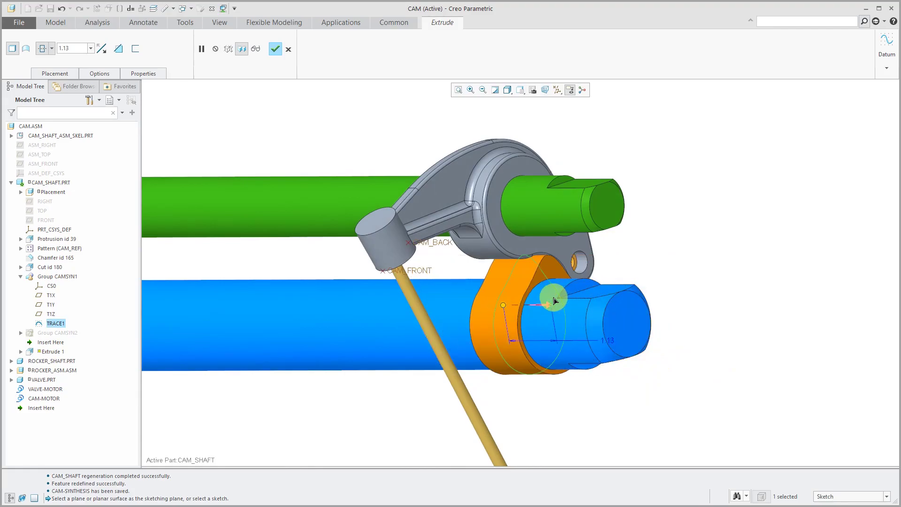
# - Set the symmetric cam extrusion's depth to 1 and complete the feature
pyautogui.moveTo(624, 366); pyautogui.dragTo(511, 366, button='middle')
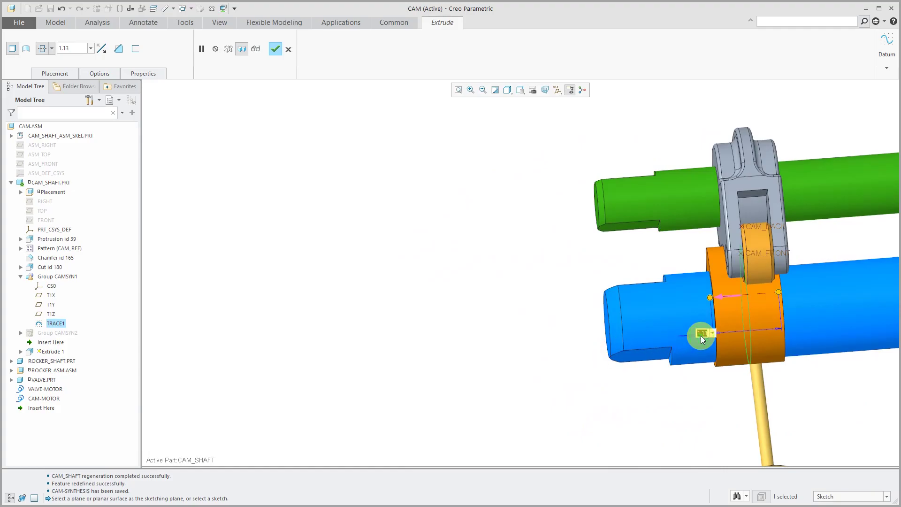
pyautogui.write('1')
pyautogui.press('Return')
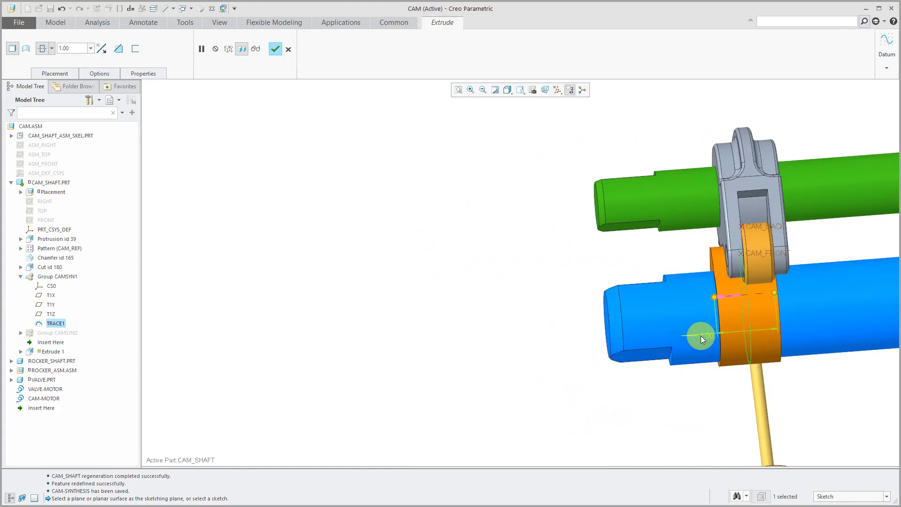
pyautogui.click(275, 48)
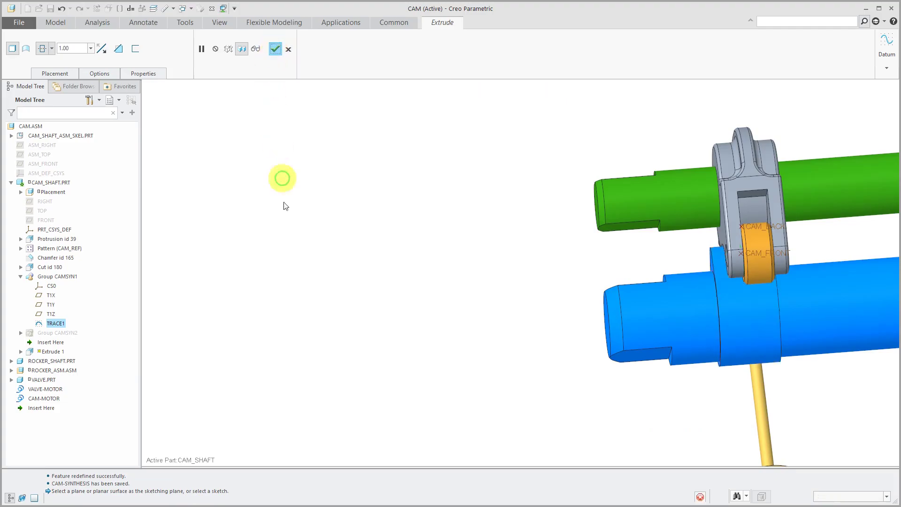
# - Return the assembly to the Mechanism environment
pyautogui.moveTo(279, 251); pyautogui.dragTo(492, 255, button='middle')
pyautogui.scroll(-2, 629, 322)
pyautogui.scroll(3, 376, 295)
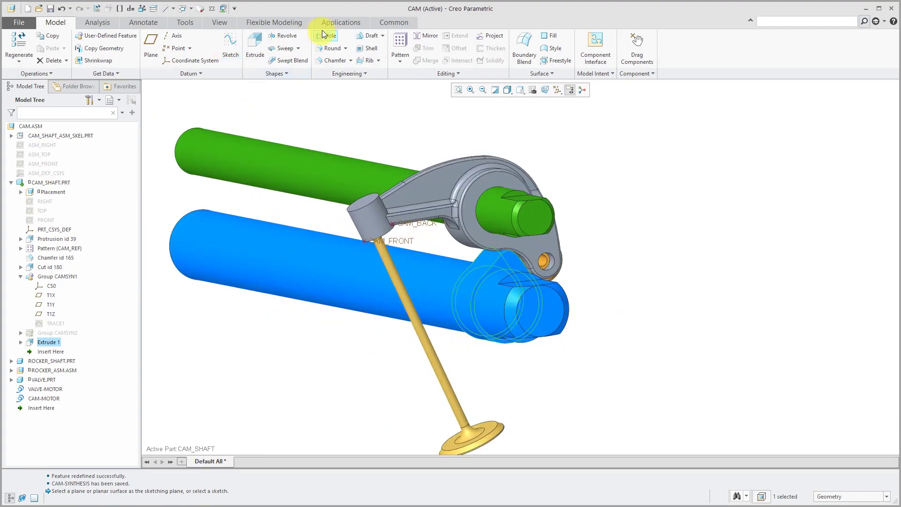
pyautogui.click(334, 23)
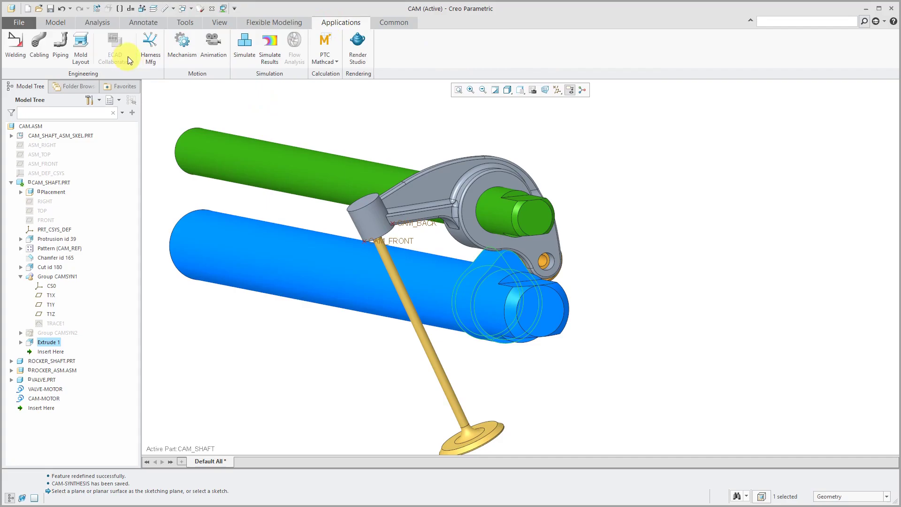
pyautogui.click(178, 51)
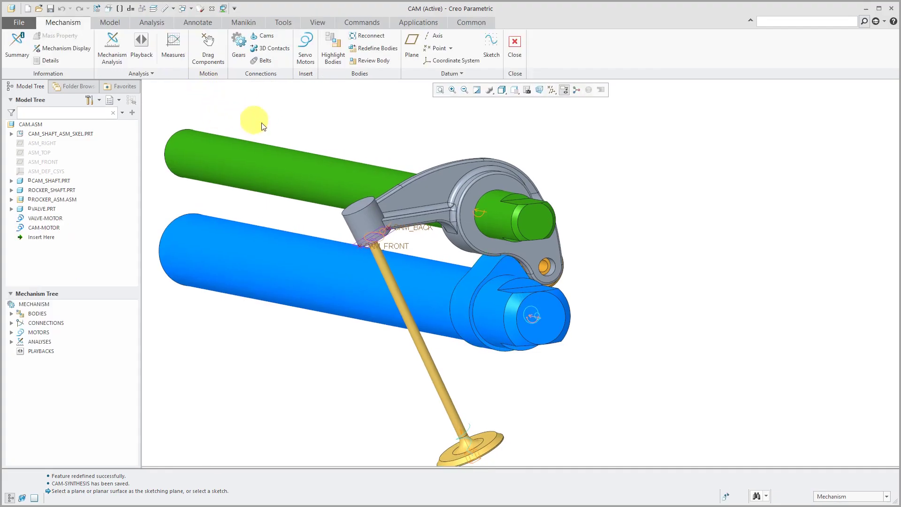
pyautogui.moveTo(564, 285)
pyautogui.mouseDown(button='middle')
pyautogui.moveTo(545, 282)
pyautogui.moveTo(551, 284)
pyautogui.mouseUp(button='middle')
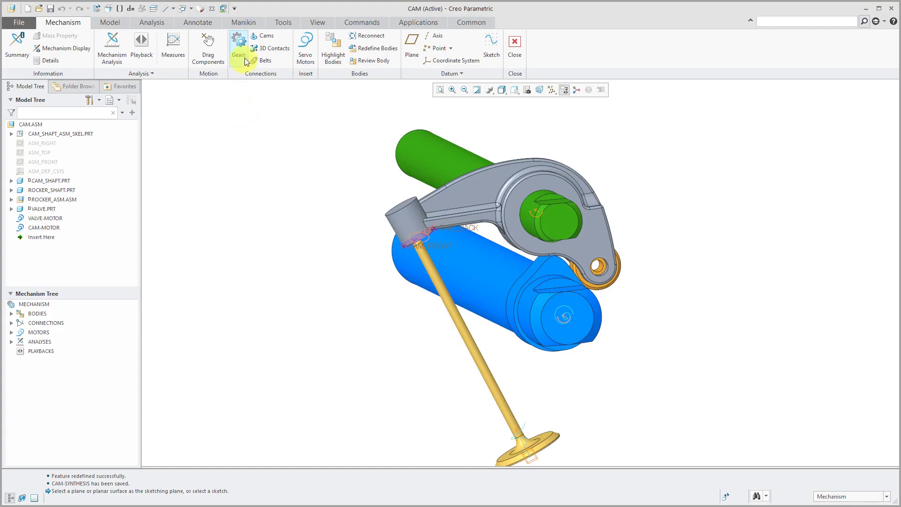
# - Start a cam-follower connection and autoselect the new cam lobe's outer surfaces as Cam 1
pyautogui.click(256, 37)
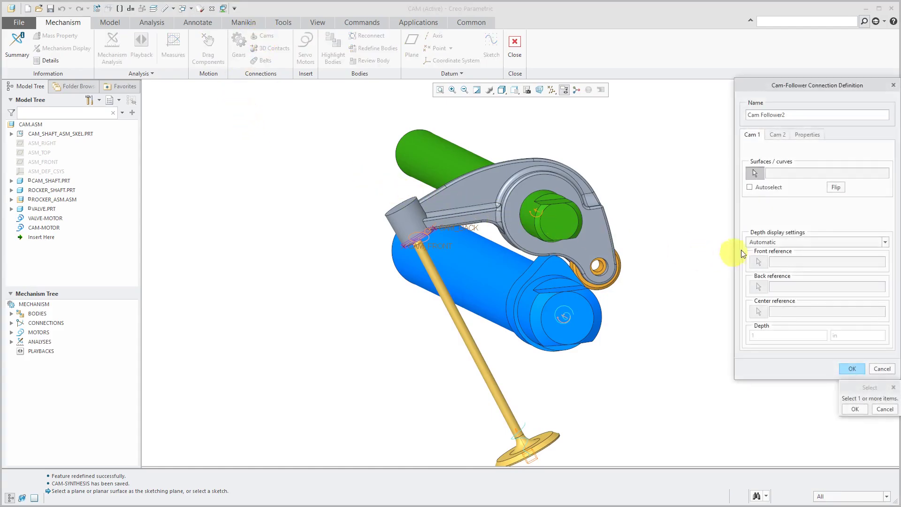
pyautogui.click(750, 188)
pyautogui.moveTo(662, 318); pyautogui.dragTo(628, 316, button='middle')
pyautogui.scroll(3, 338, 284)
pyautogui.scroll(-5, 561, 311)
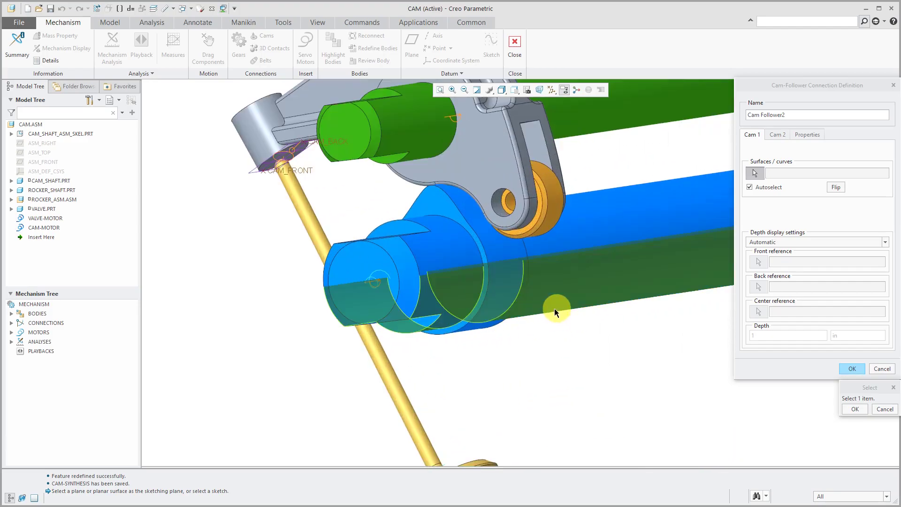
pyautogui.click(500, 295)
pyautogui.click(855, 410)
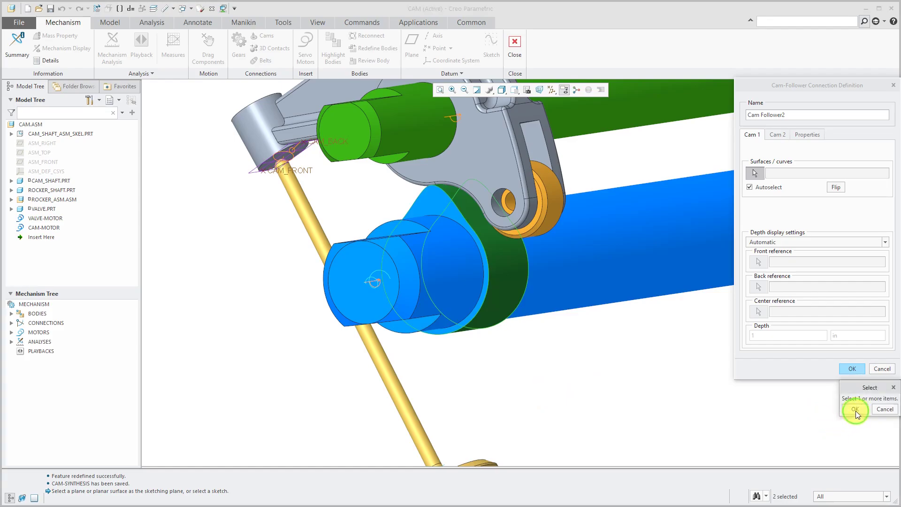
# - Autoselect the rocker roller's outer surfaces as Cam 2, check the connection properties and create the cam-follower connection
pyautogui.click(778, 135)
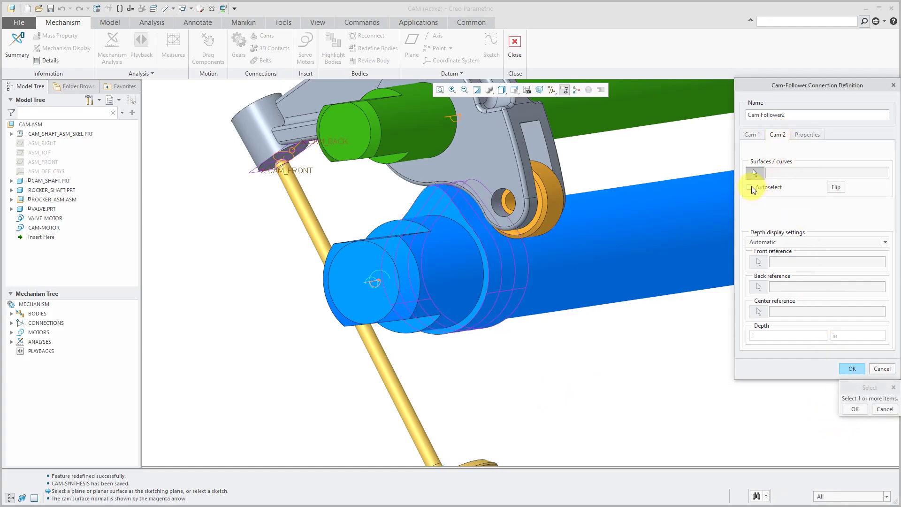
pyautogui.click(550, 187)
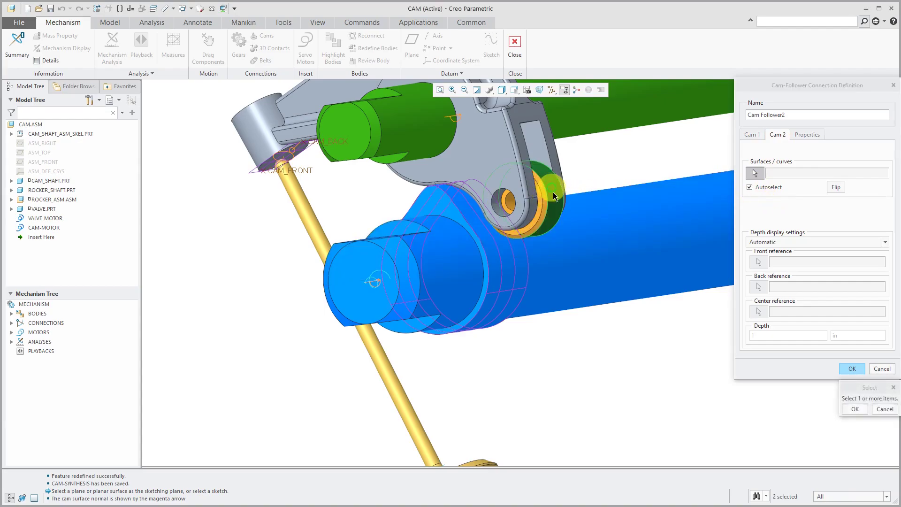
pyautogui.click(852, 408)
pyautogui.click(804, 135)
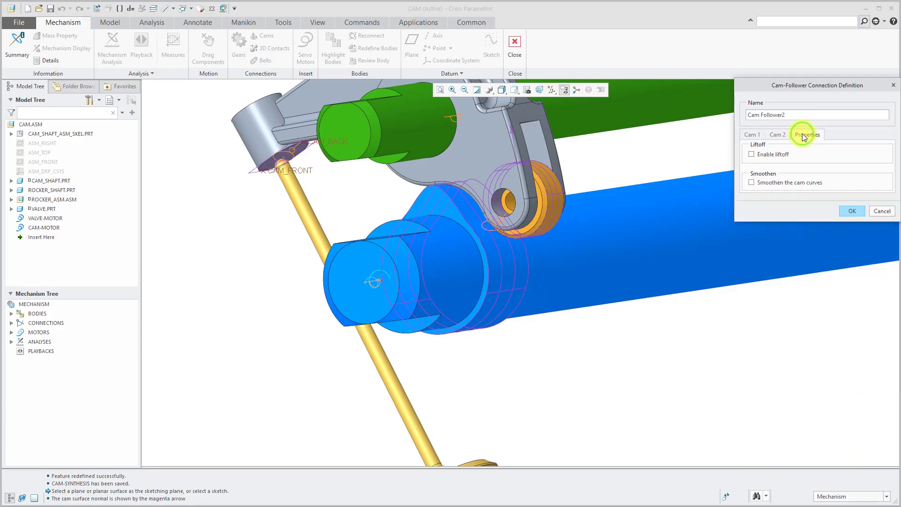
pyautogui.click(851, 212)
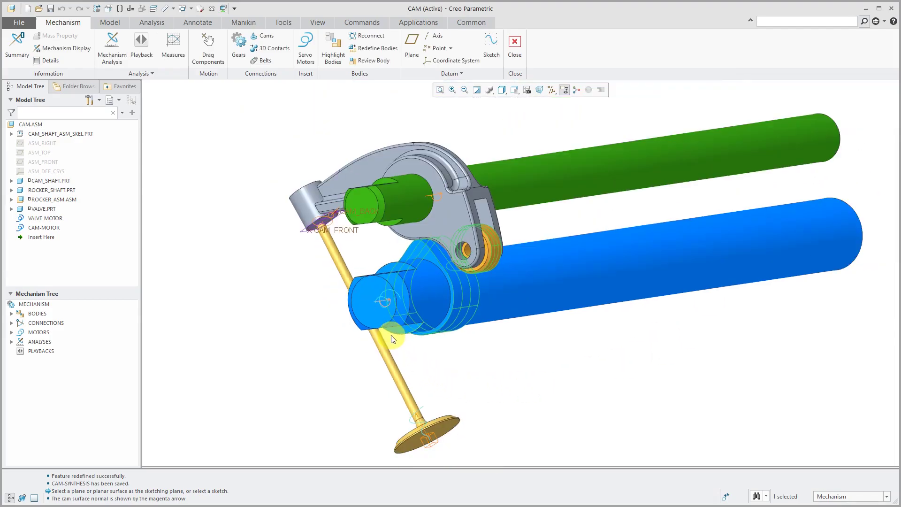
# - Create a new position analysis in the mechanism and name it CAM-MOTION
pyautogui.moveTo(433, 368)
pyautogui.mouseDown(button='middle')
pyautogui.moveTo(629, 387)
pyautogui.moveTo(314, 367)
pyautogui.mouseUp(button='middle')
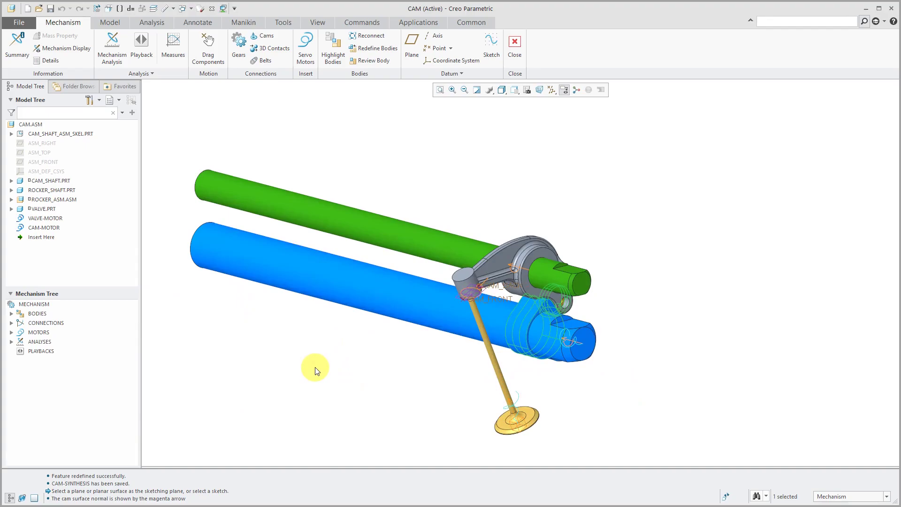
pyautogui.click(11, 342)
pyautogui.click(44, 343)
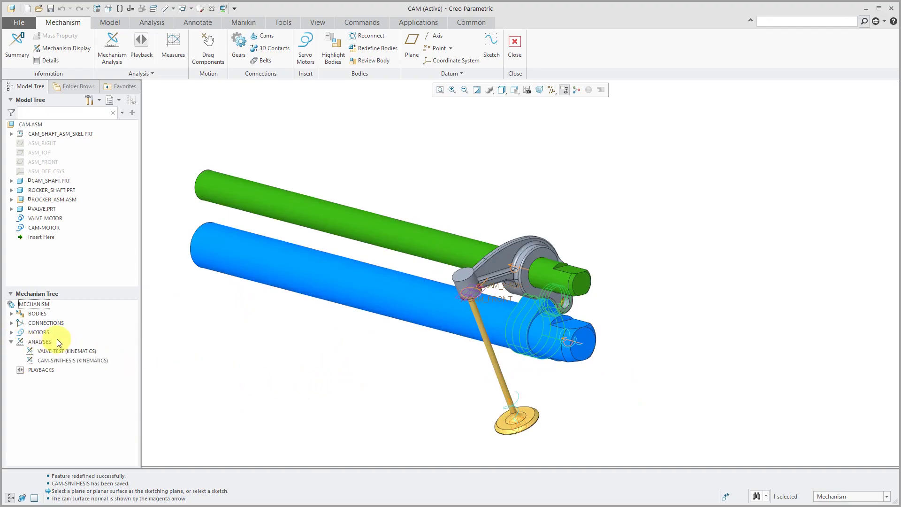
pyautogui.click(48, 312)
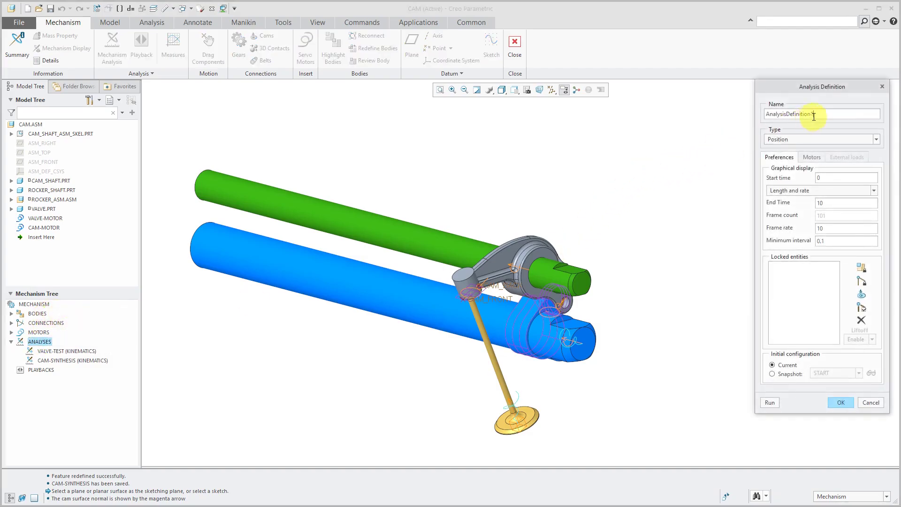
pyautogui.doubleClick(833, 112)
pyautogui.write('CAM-MOTION')
# - Set the analysis end time to 5 and frame rate to 100, with the START snapshot as initial configuration
pyautogui.doubleClick(848, 203)
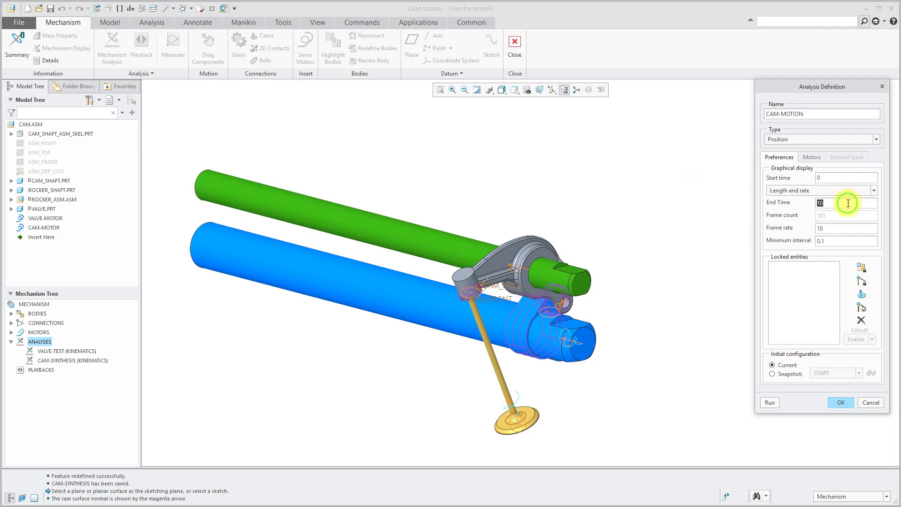
pyautogui.write('5')
pyautogui.doubleClick(830, 228)
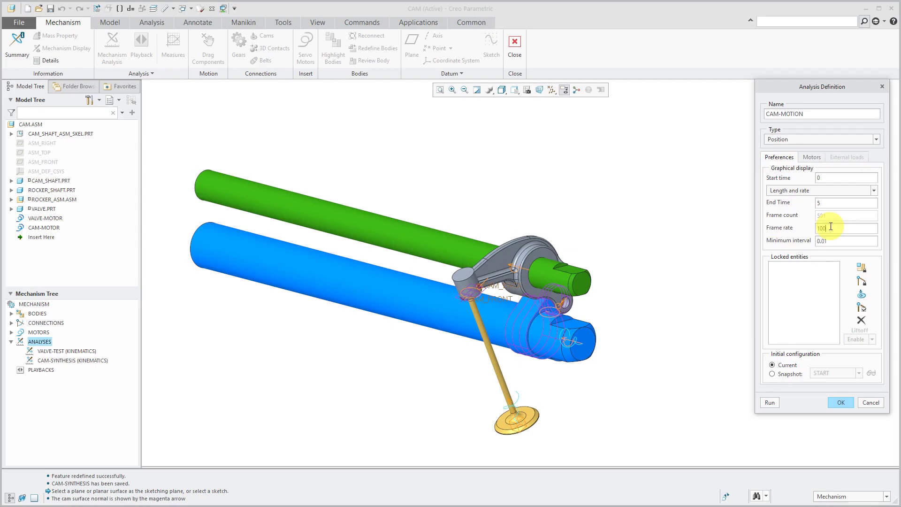
pyautogui.click(772, 374)
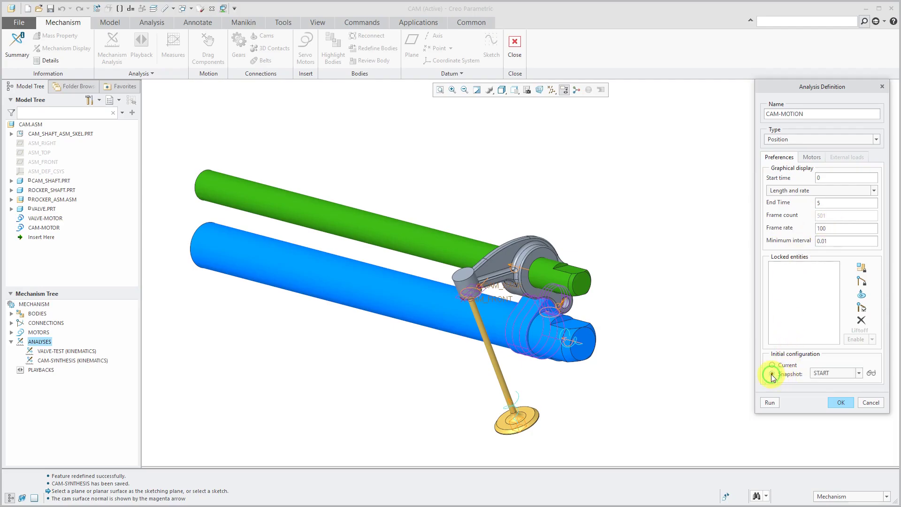
# - Remove VALVE-MOTOR from the CAM-MOTION analysis, leaving CAM-MOTOR to drive it
pyautogui.click(817, 159)
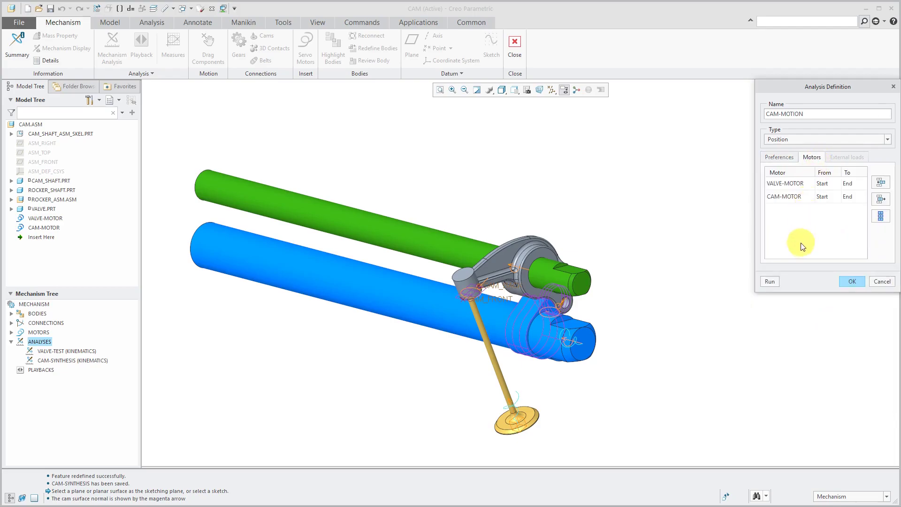
pyautogui.click(792, 184)
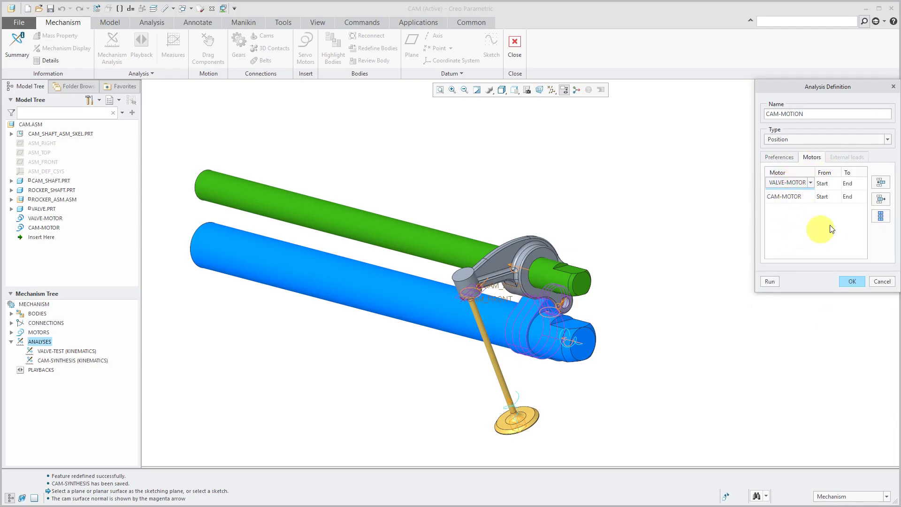
pyautogui.click(877, 219)
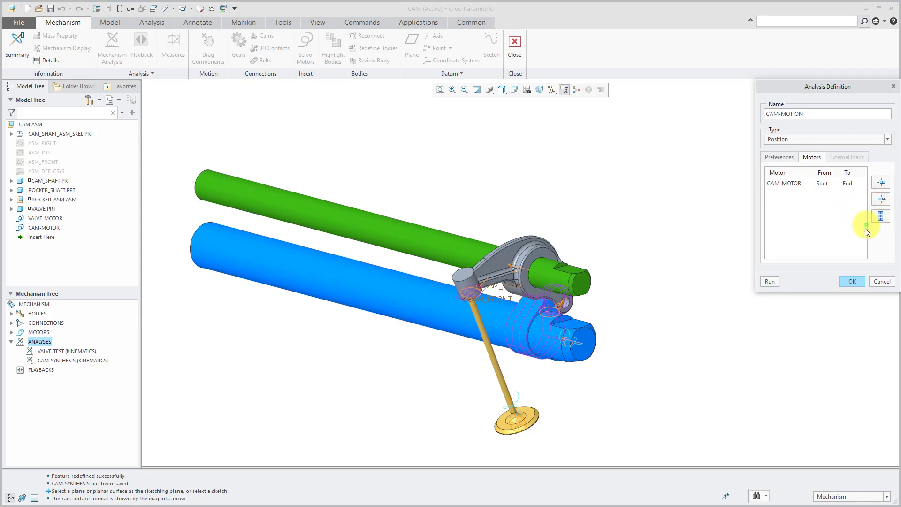
# - Run the CAM-MOTION analysis, observe the valve motion and accept the analysis definition
pyautogui.click(769, 281)
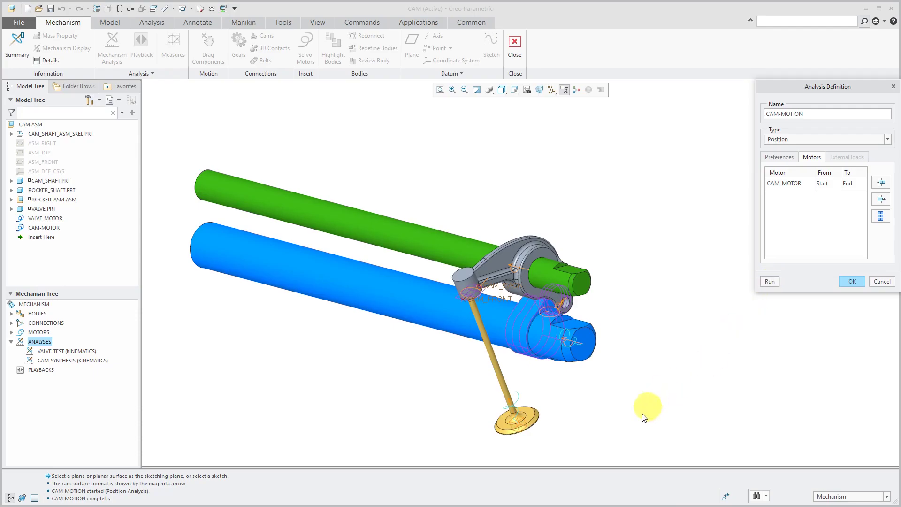
pyautogui.scroll(-2, 525, 448)
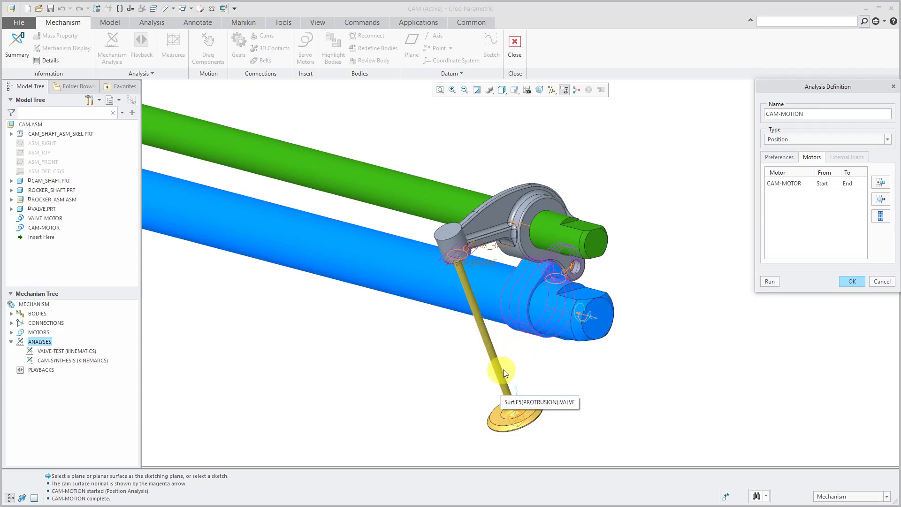
pyautogui.click(852, 281)
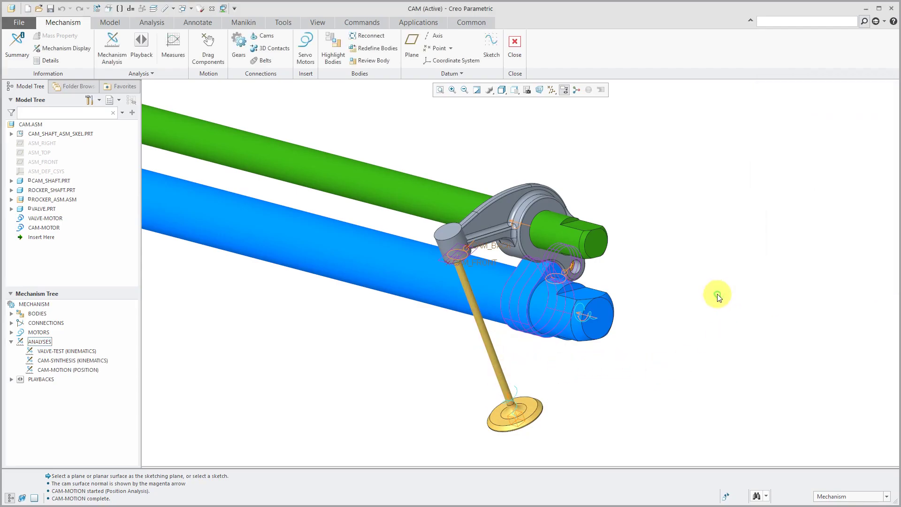